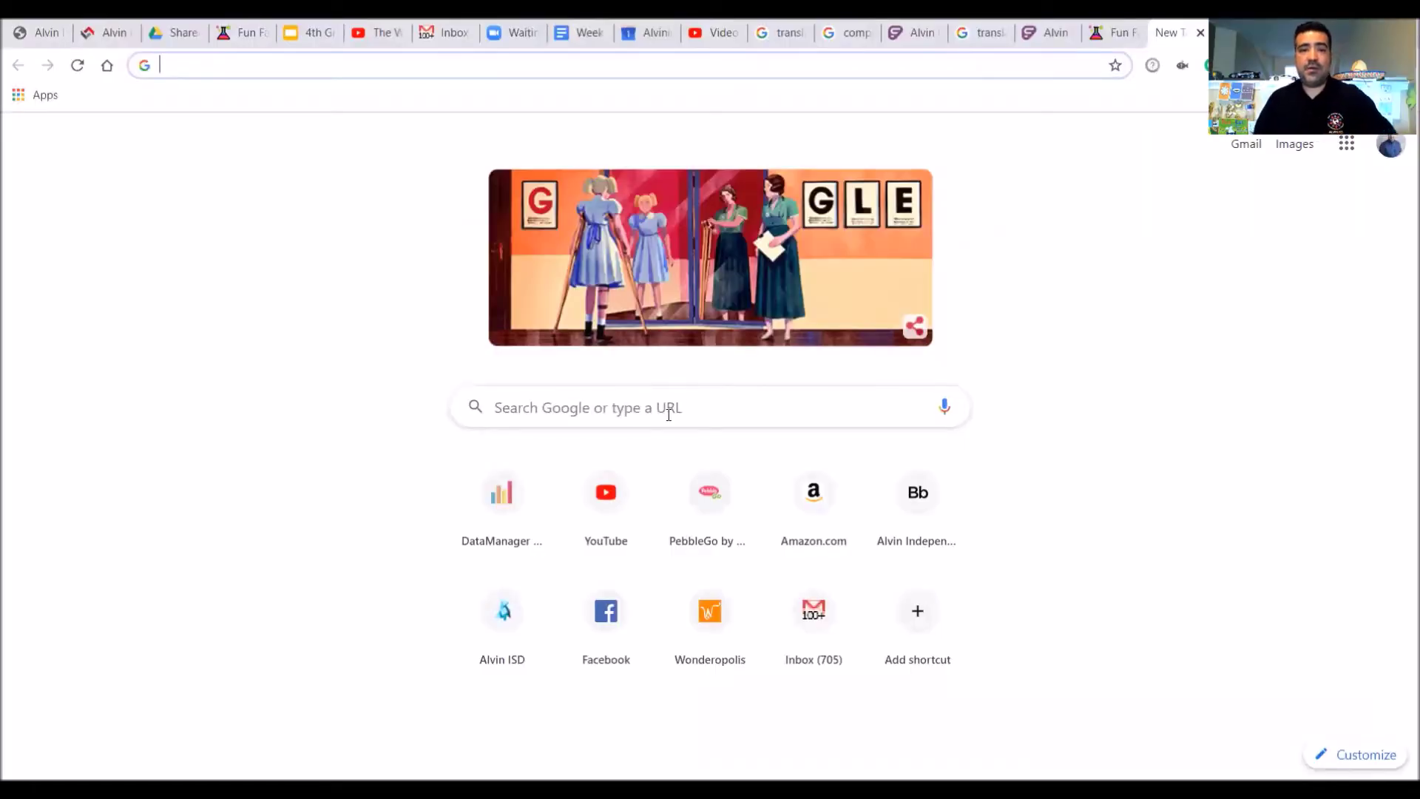
# Step: Search Chrome for Tinkercad, open its website, and start a new 3D design
pyautogui.write('tinkercad')
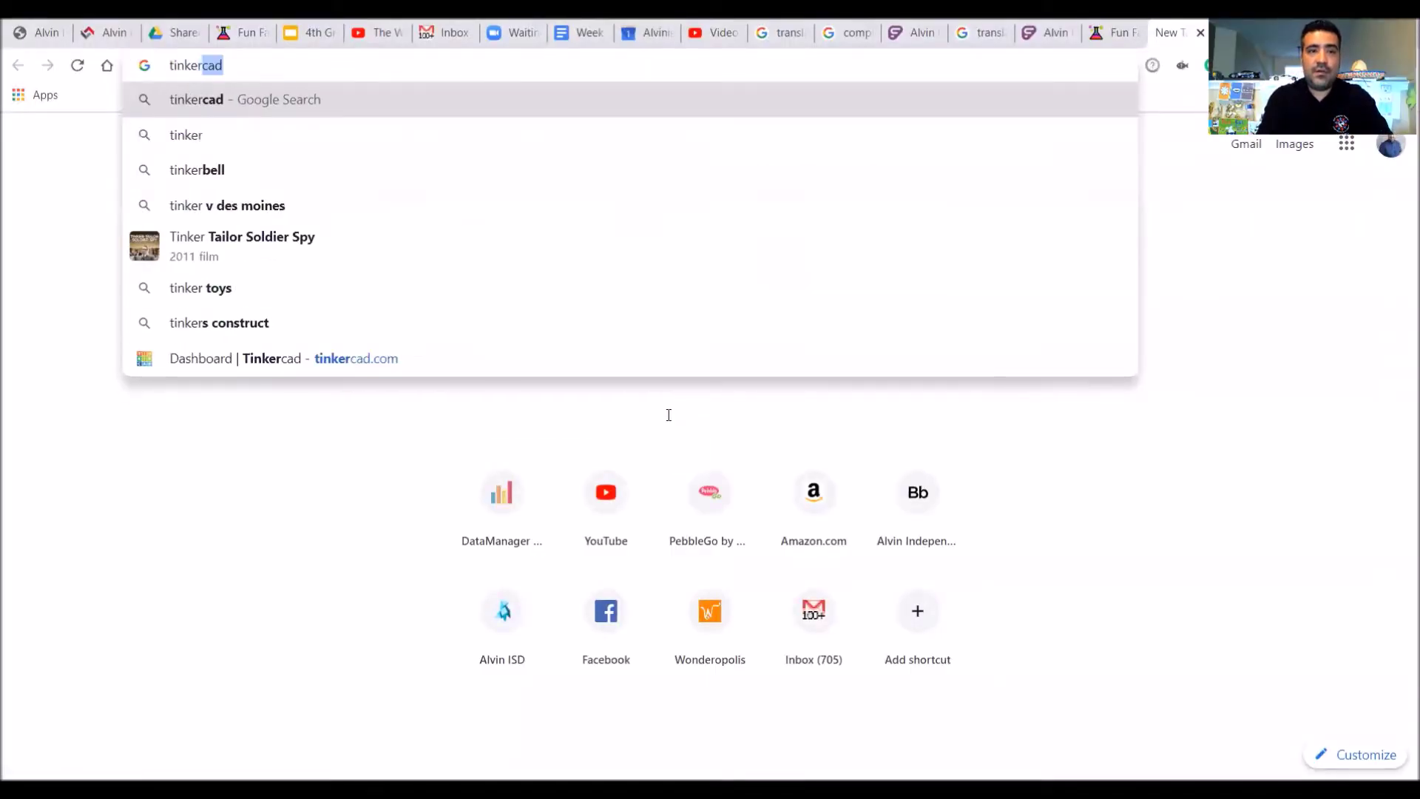
pyautogui.press('Return')
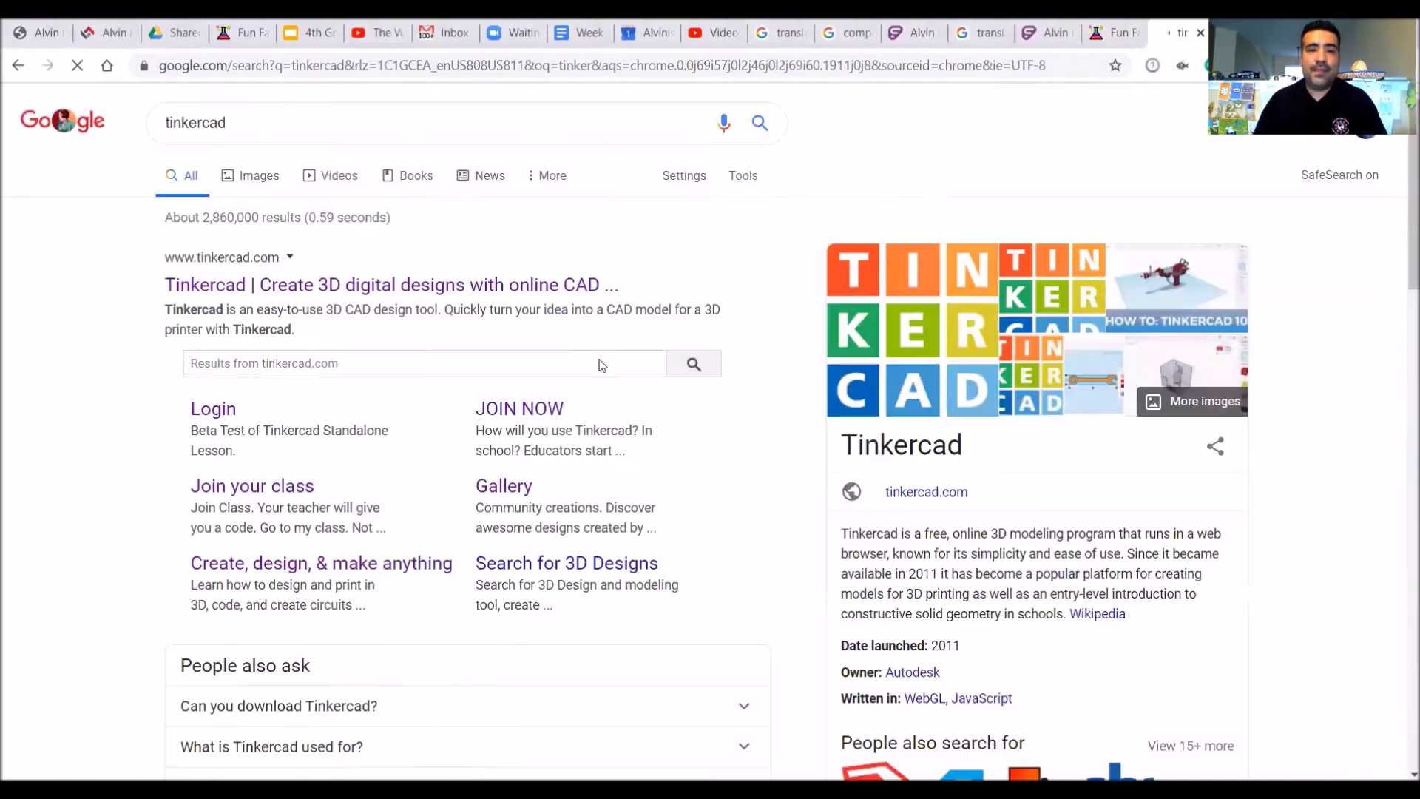
pyautogui.click(385, 286)
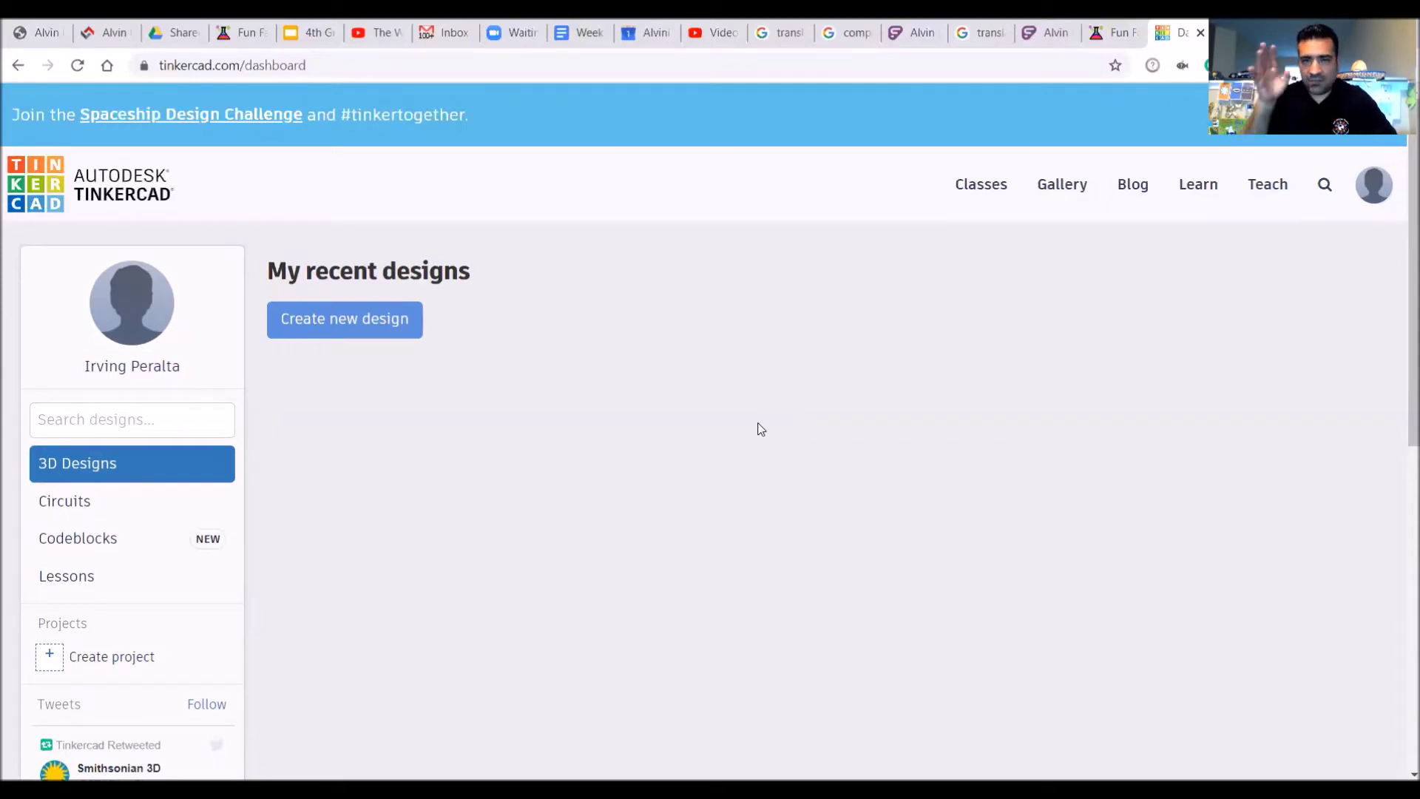
pyautogui.click(345, 334)
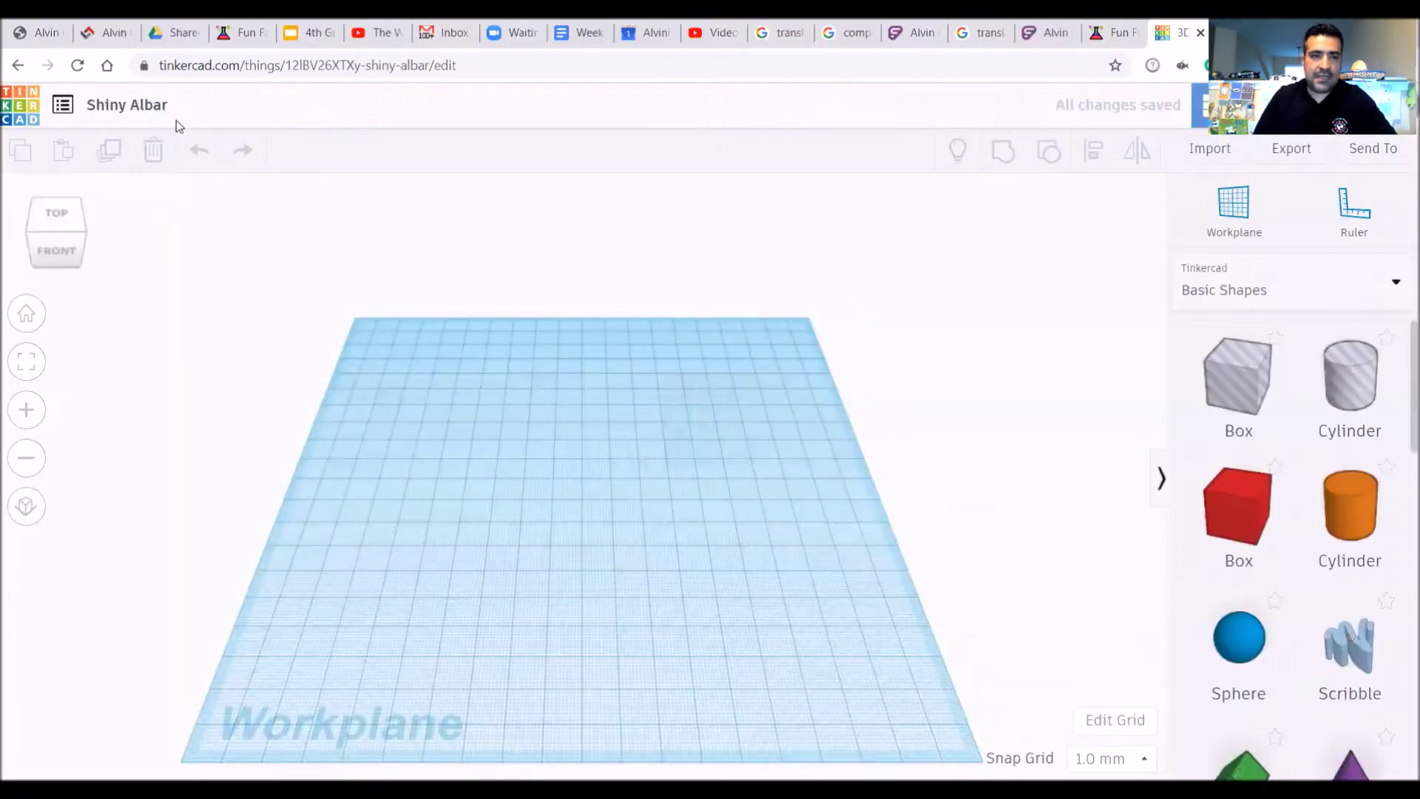
# Step: Rename the design to the author's last name followed by '_My Mini Golf Course'
pyautogui.click(162, 107)
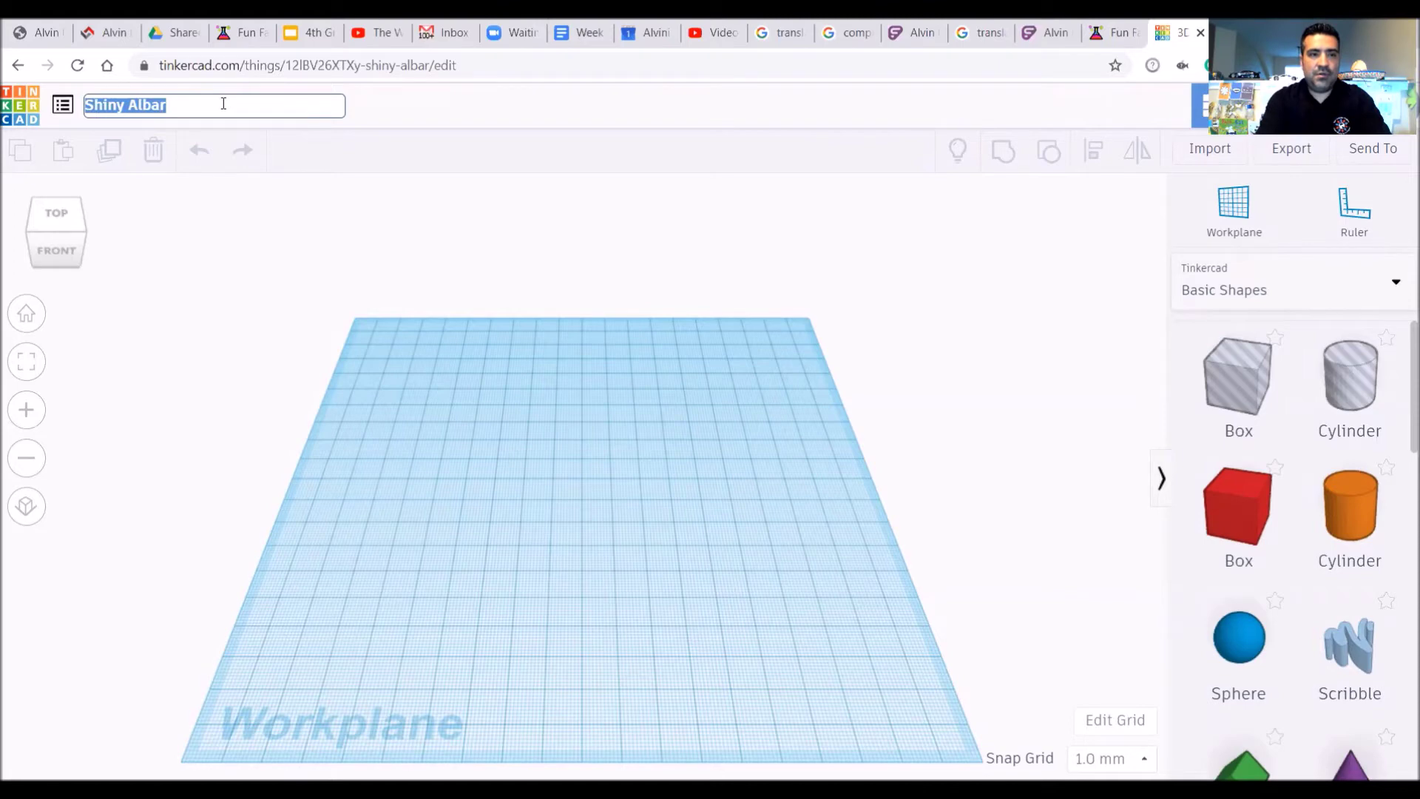
pyautogui.write('Peralta _')
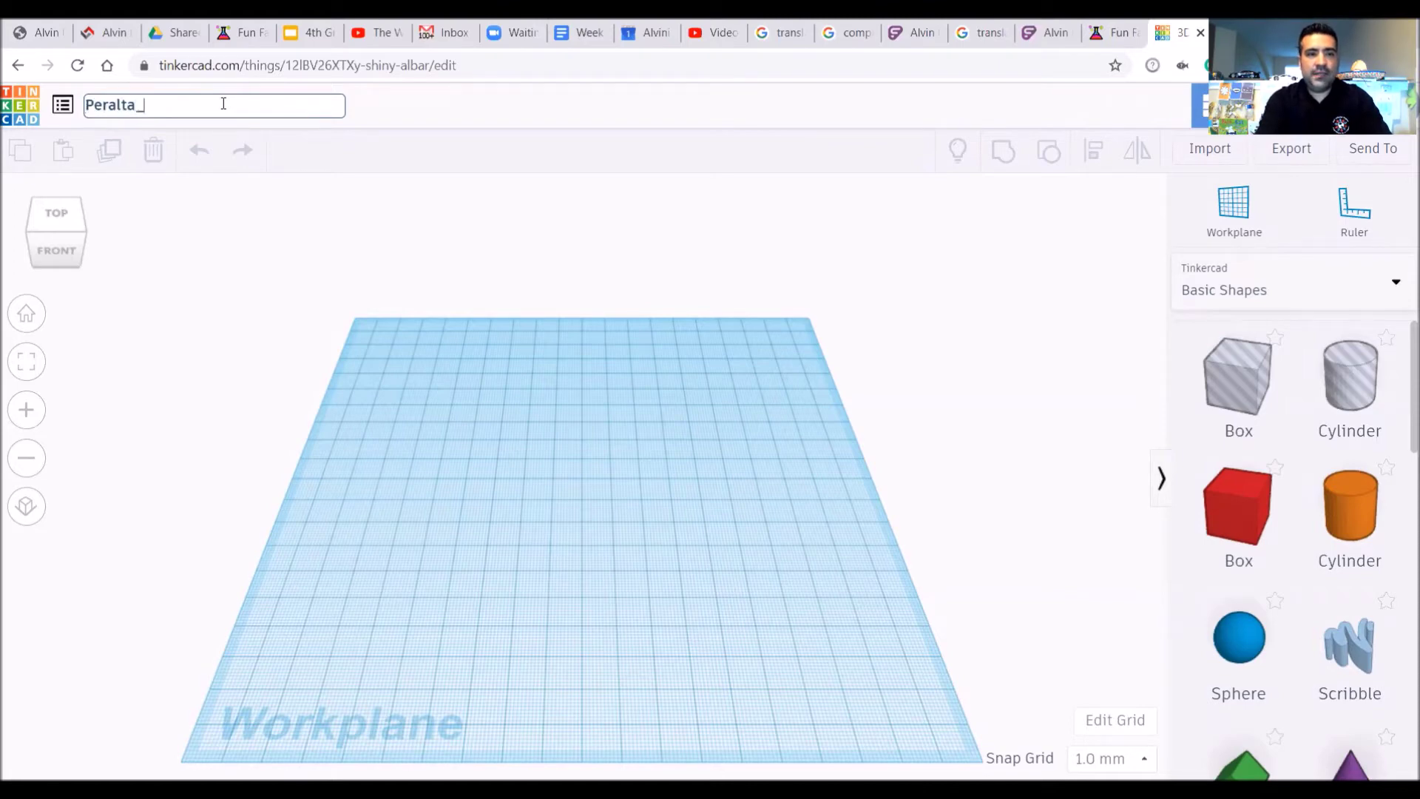
pyautogui.write('M')
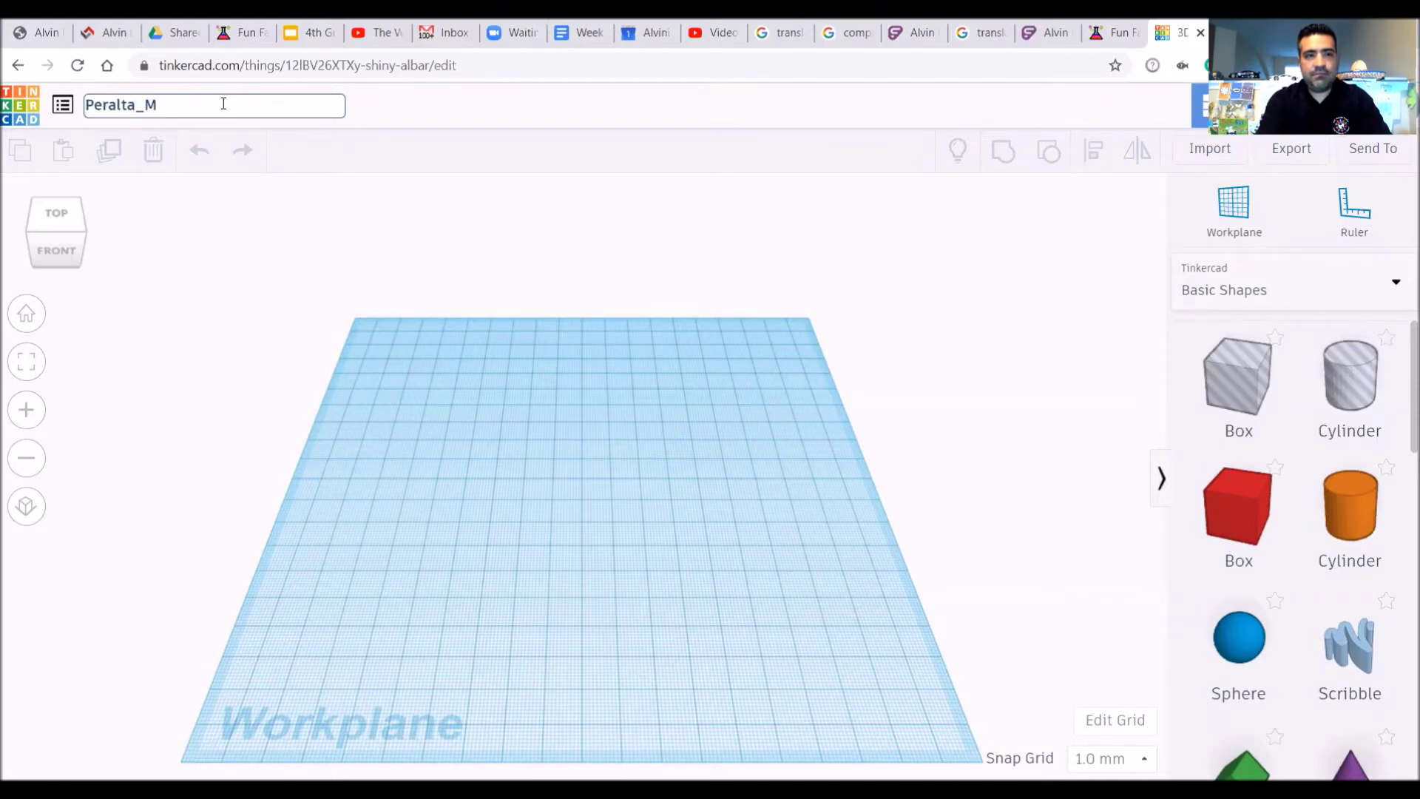
pyautogui.write('y Mini Go')
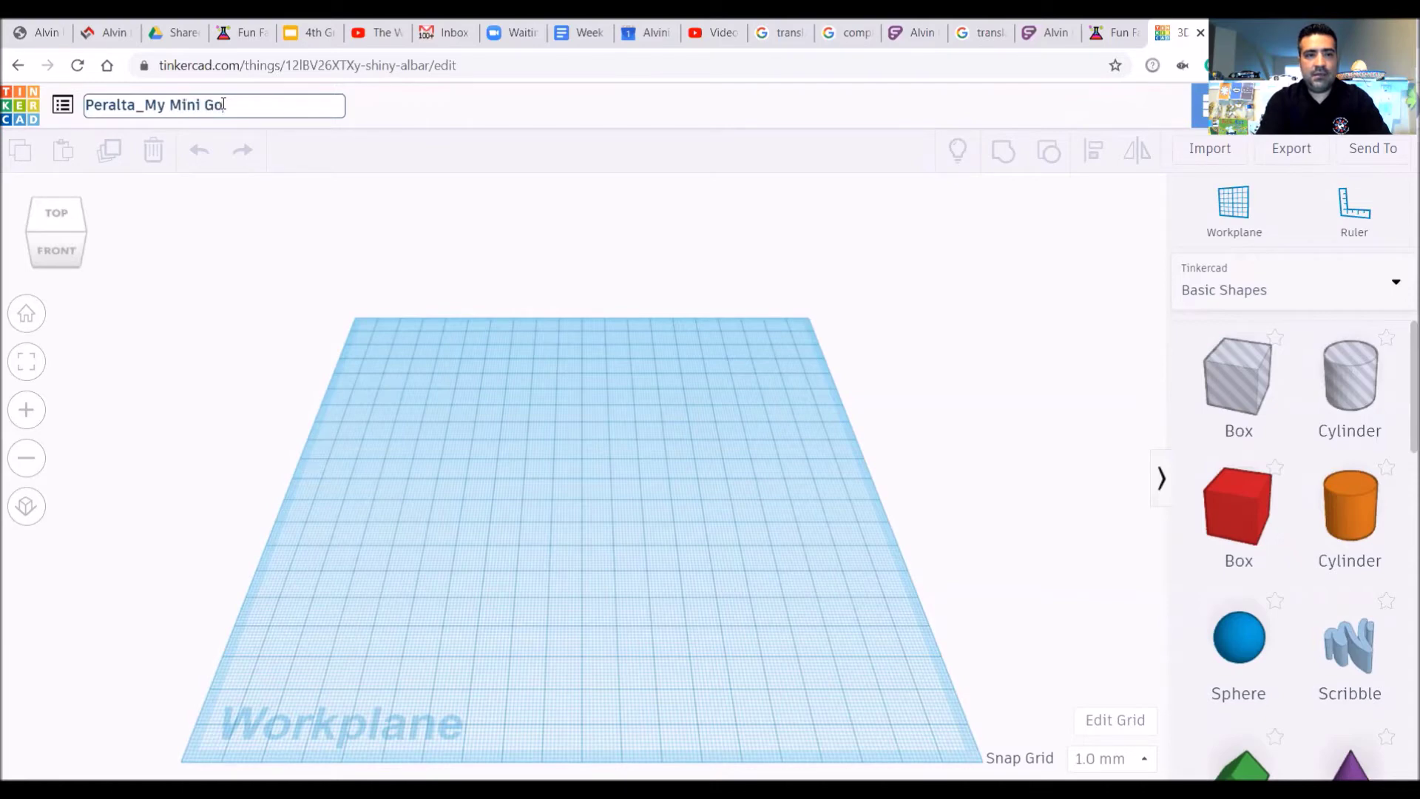
pyautogui.write('lf Course')
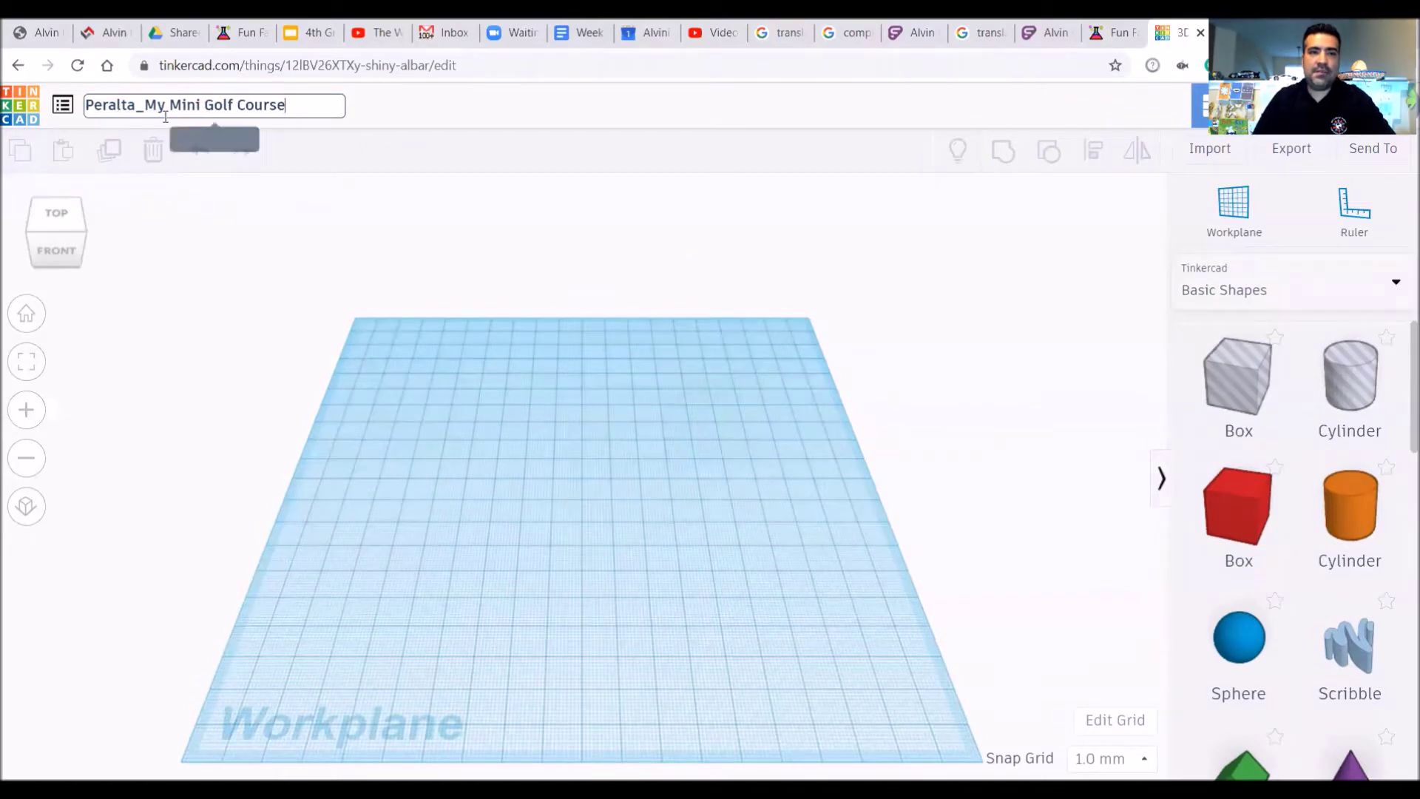
pyautogui.click(570, 351)
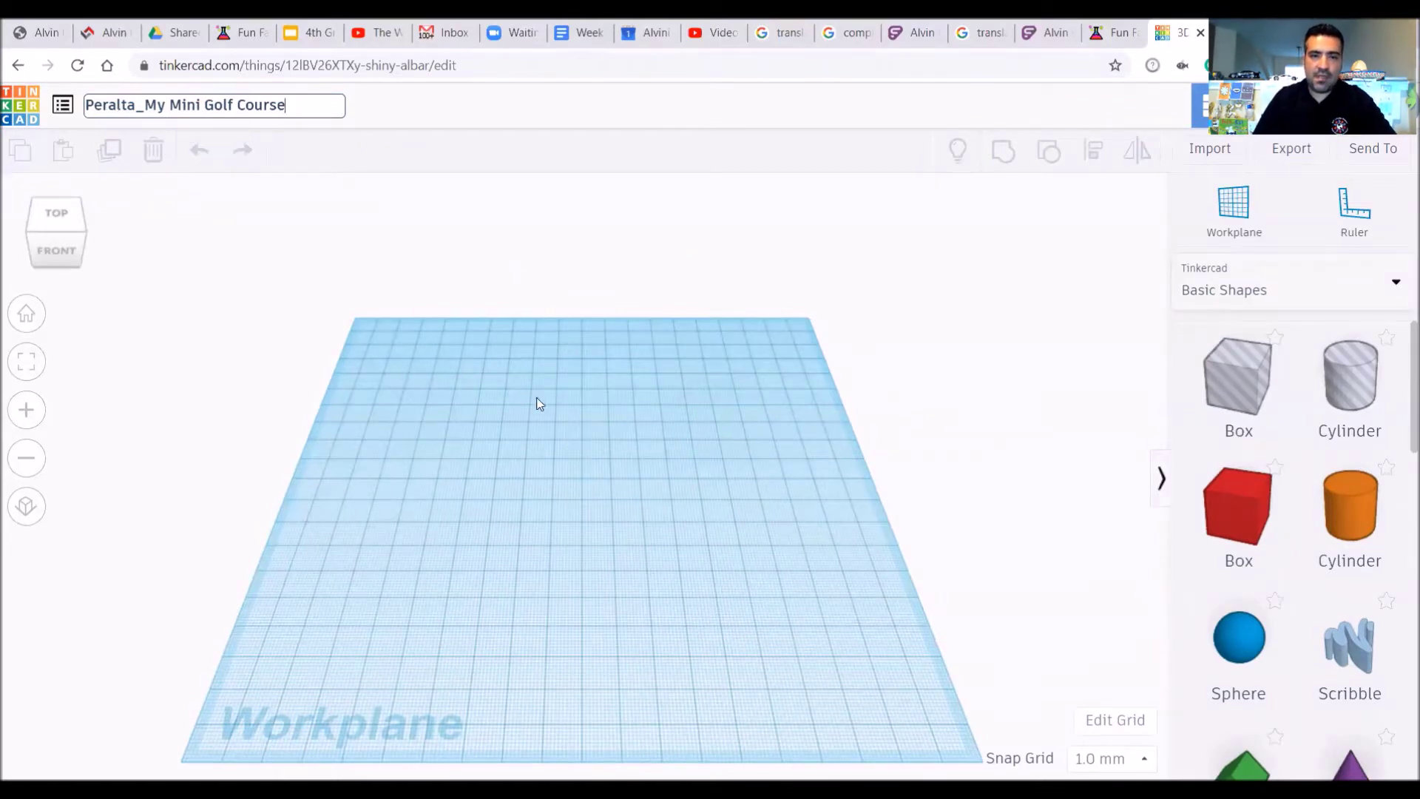
# Step: Place a red box on the workplane from a raised front view
pyautogui.click(81, 233)
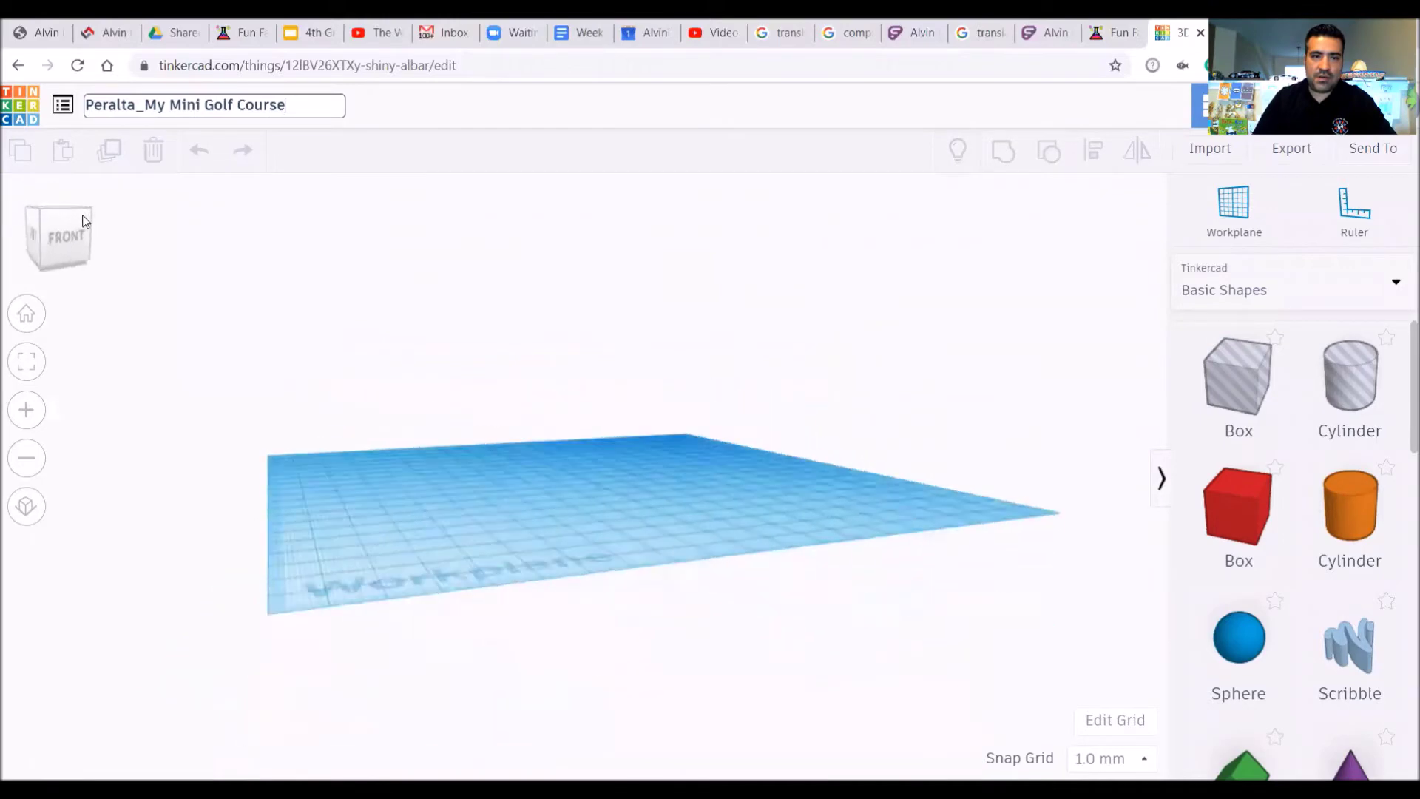
pyautogui.moveTo(78, 227); pyautogui.dragTo(84, 234)
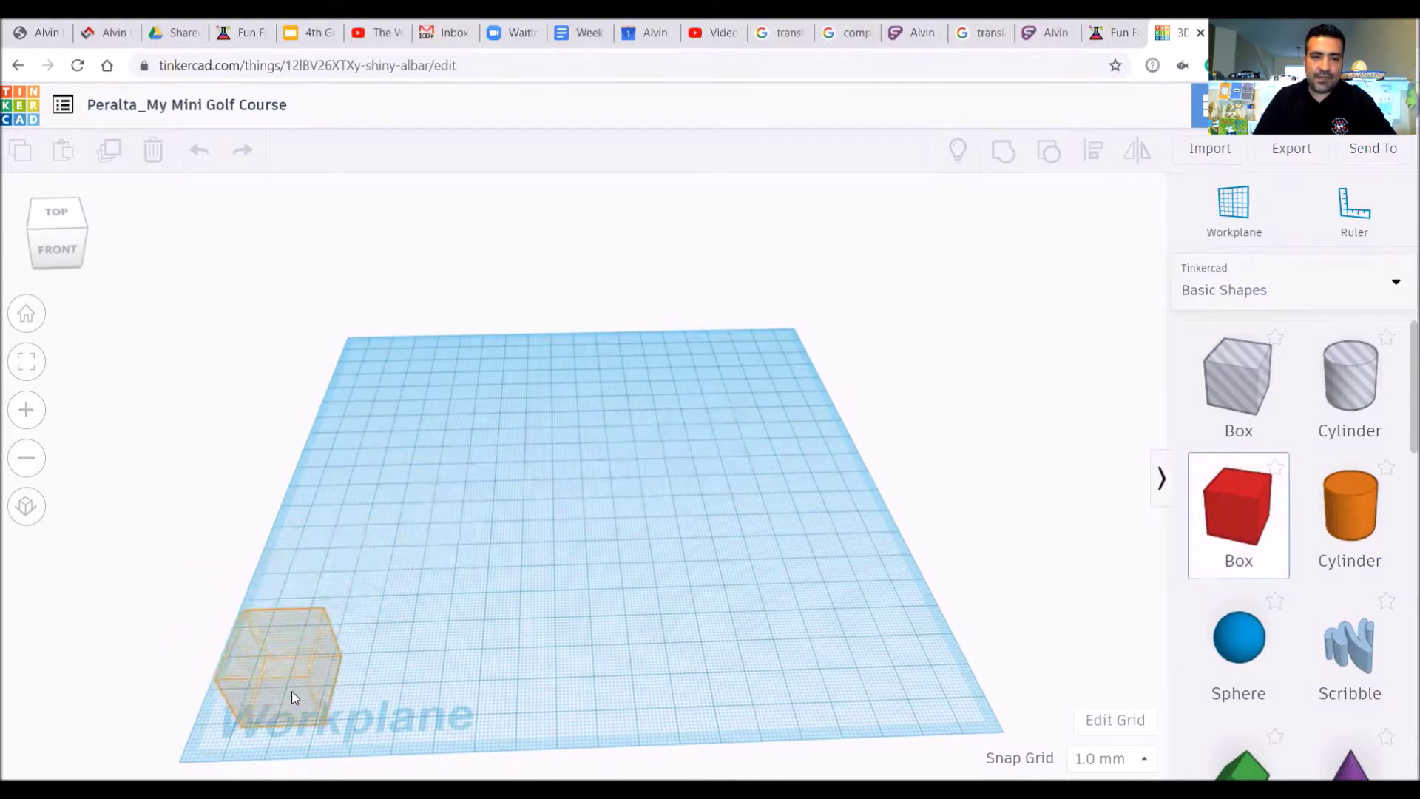
pyautogui.click(281, 679)
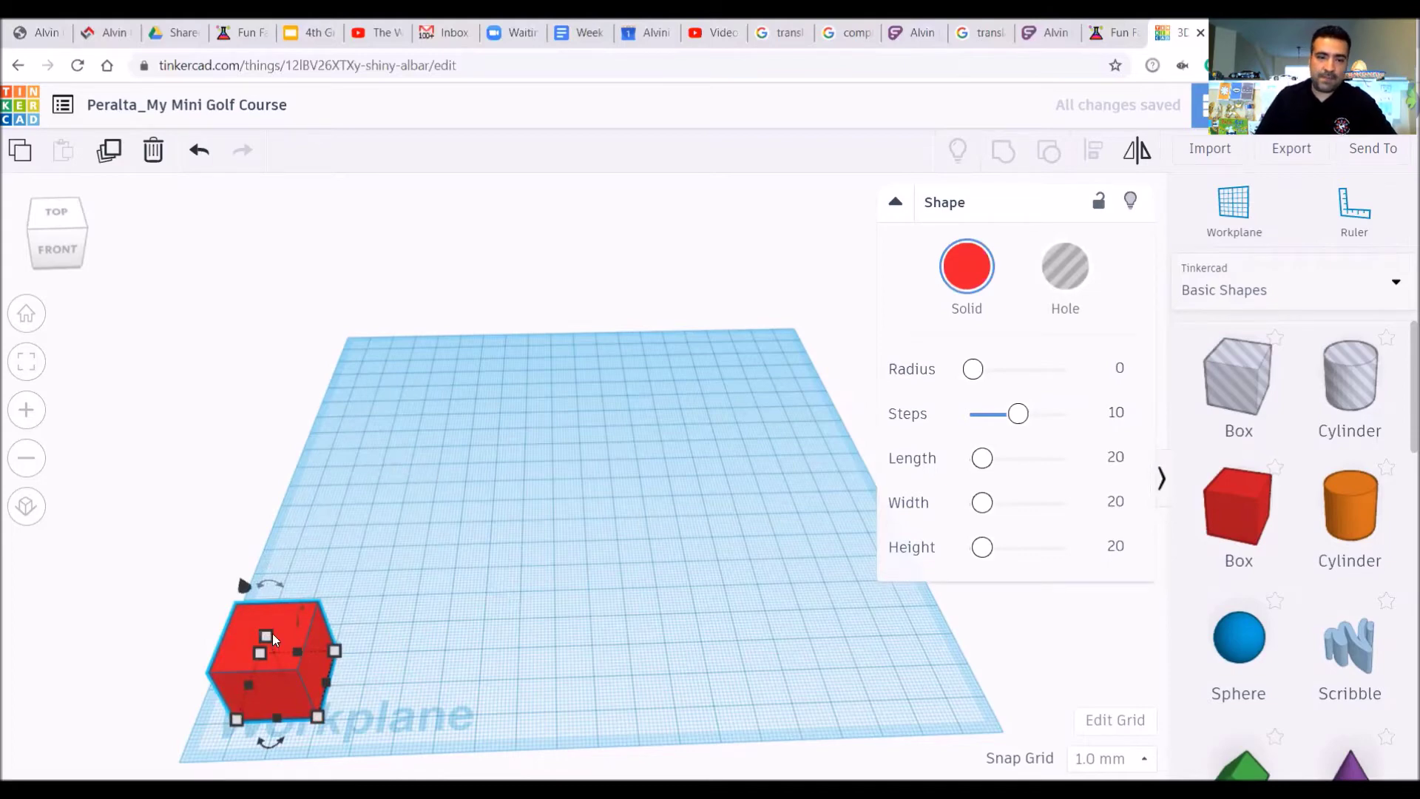
# Step: Stretch the red box into a 98 by 178 mm slab and deselect it
pyautogui.moveTo(266, 635); pyautogui.dragTo(367, 365)
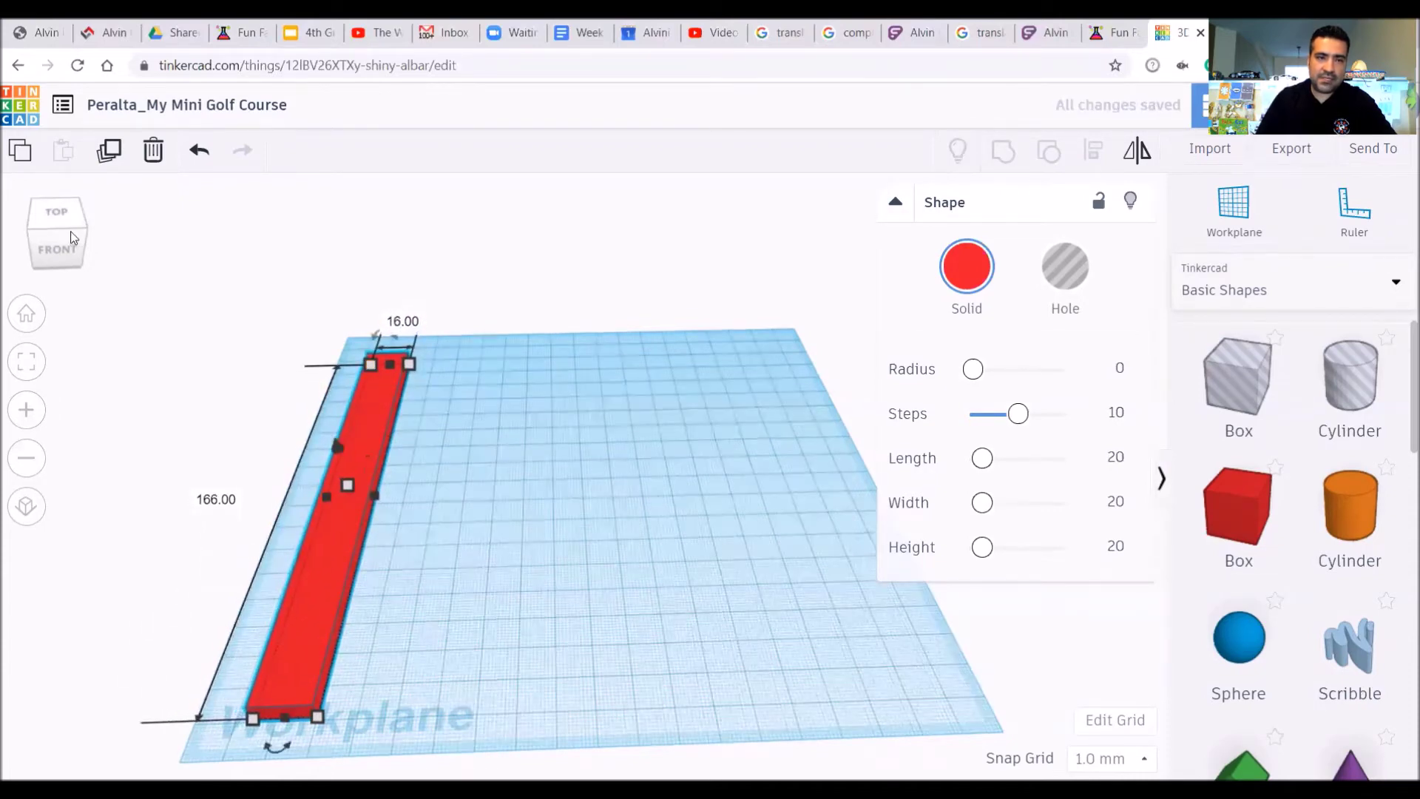
pyautogui.moveTo(367, 365); pyautogui.dragTo(111, 282, button='right')
pyautogui.moveTo(346, 671); pyautogui.dragTo(330, 436)
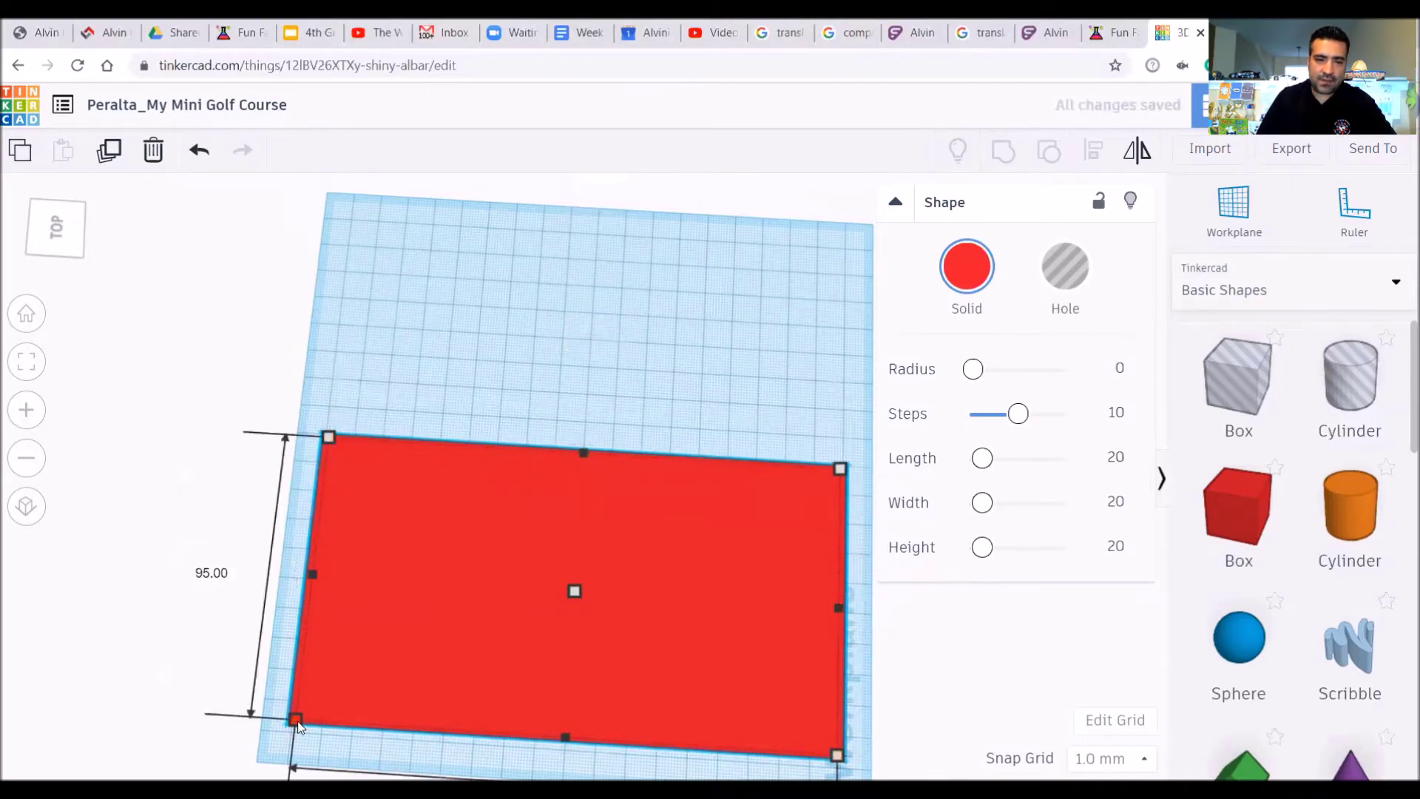
pyautogui.moveTo(53, 251); pyautogui.dragTo(23, 244)
pyautogui.moveTo(290, 692); pyautogui.dragTo(275, 694)
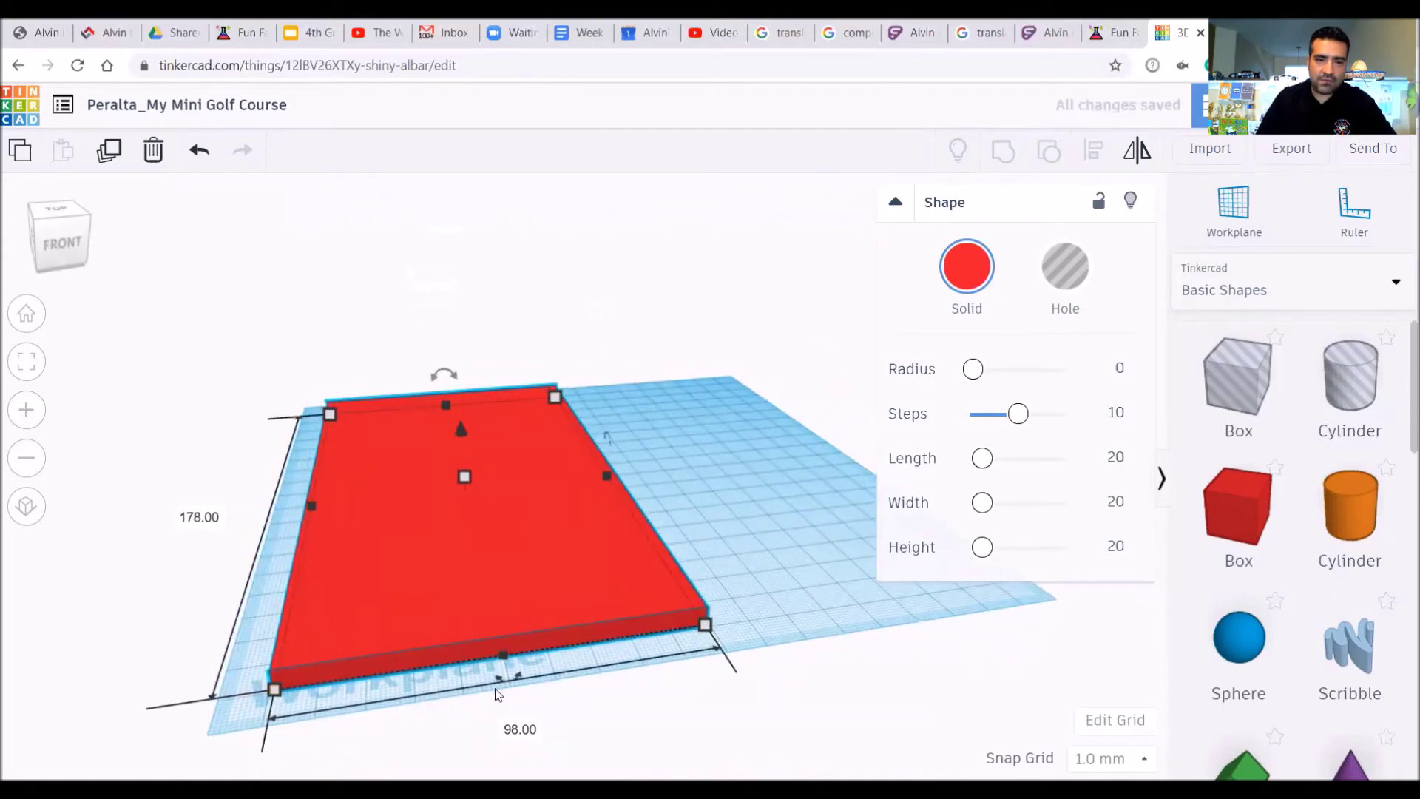
pyautogui.click(694, 633)
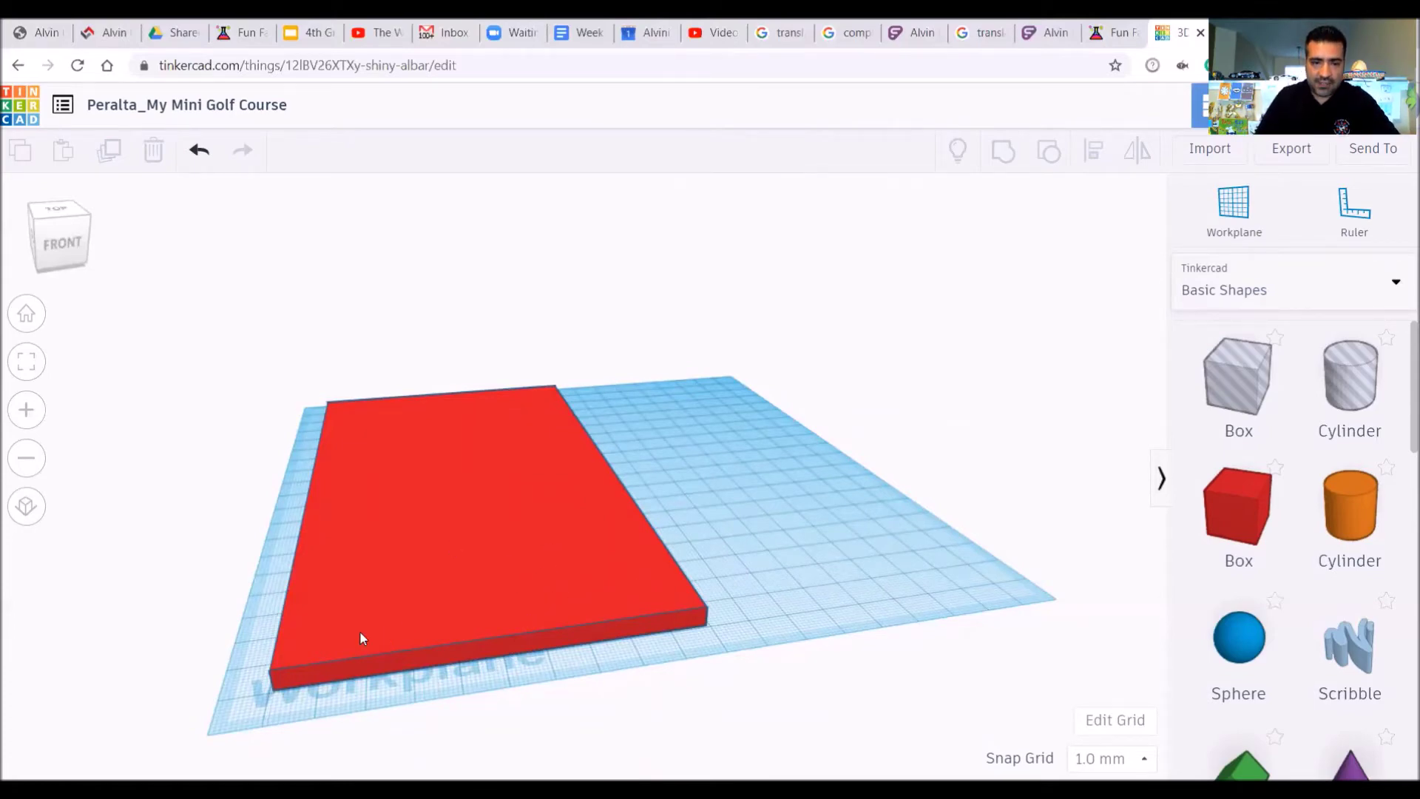
pyautogui.click(73, 238)
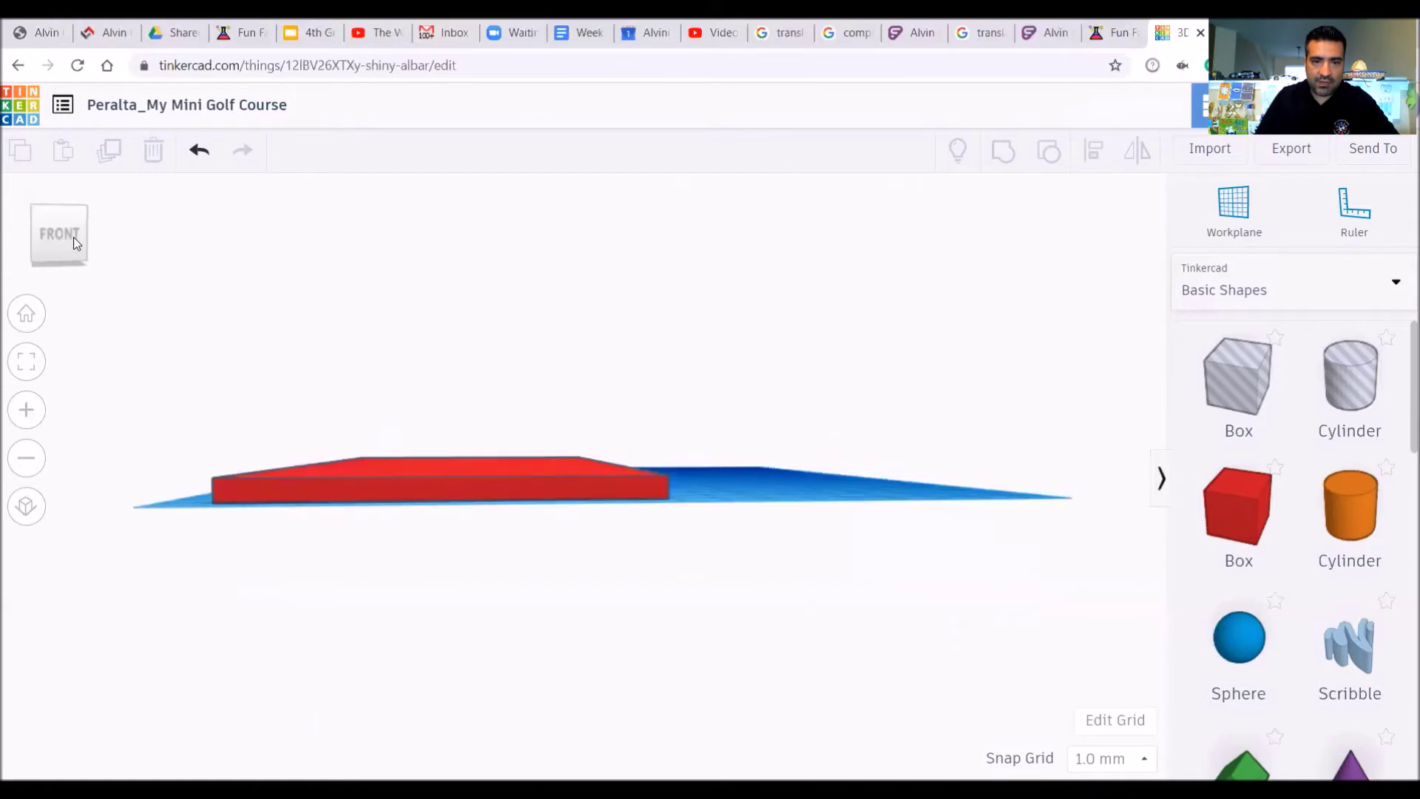
# Step: Flatten the red box to a 1.00 mm thin course floor
pyautogui.moveTo(73, 237); pyautogui.dragTo(74, 235)
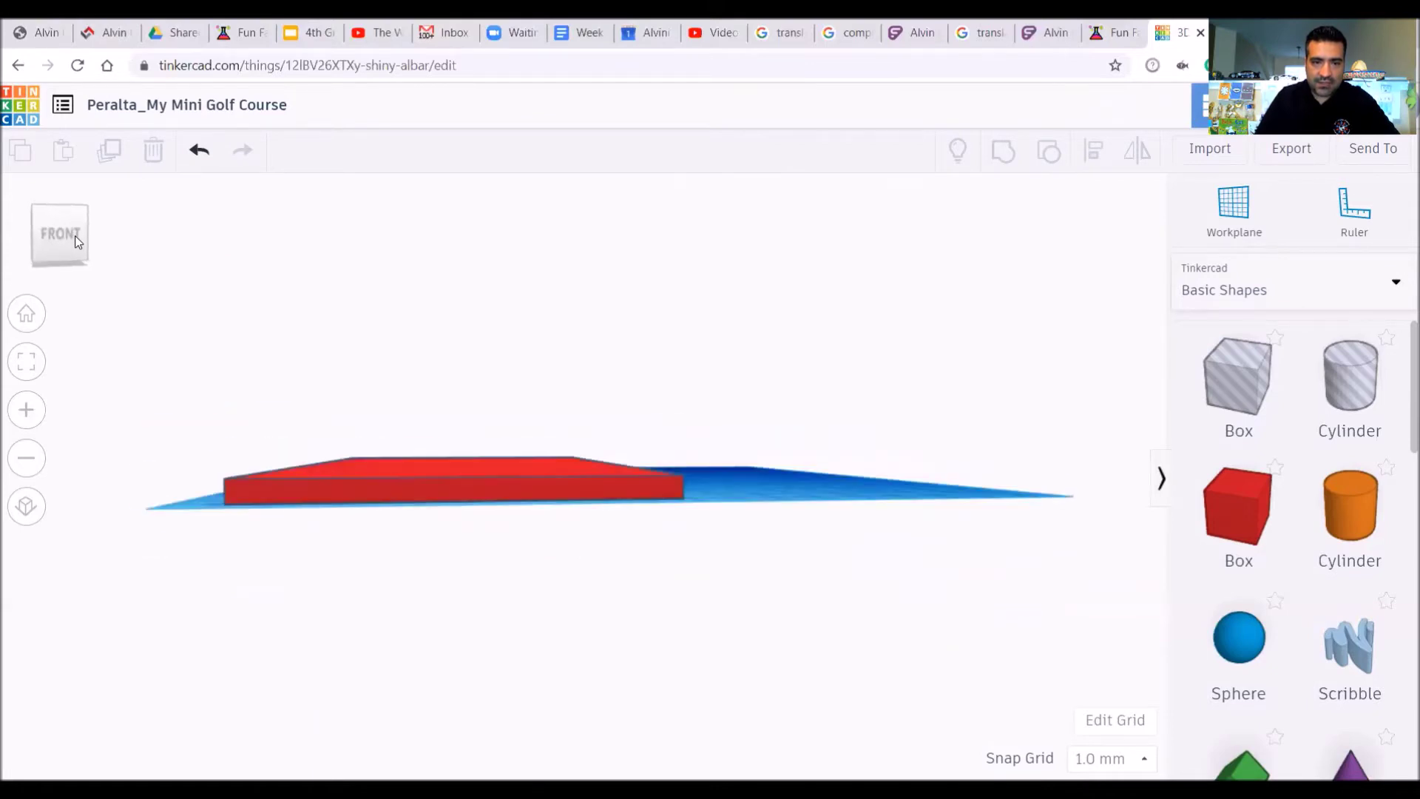
pyautogui.click(463, 477)
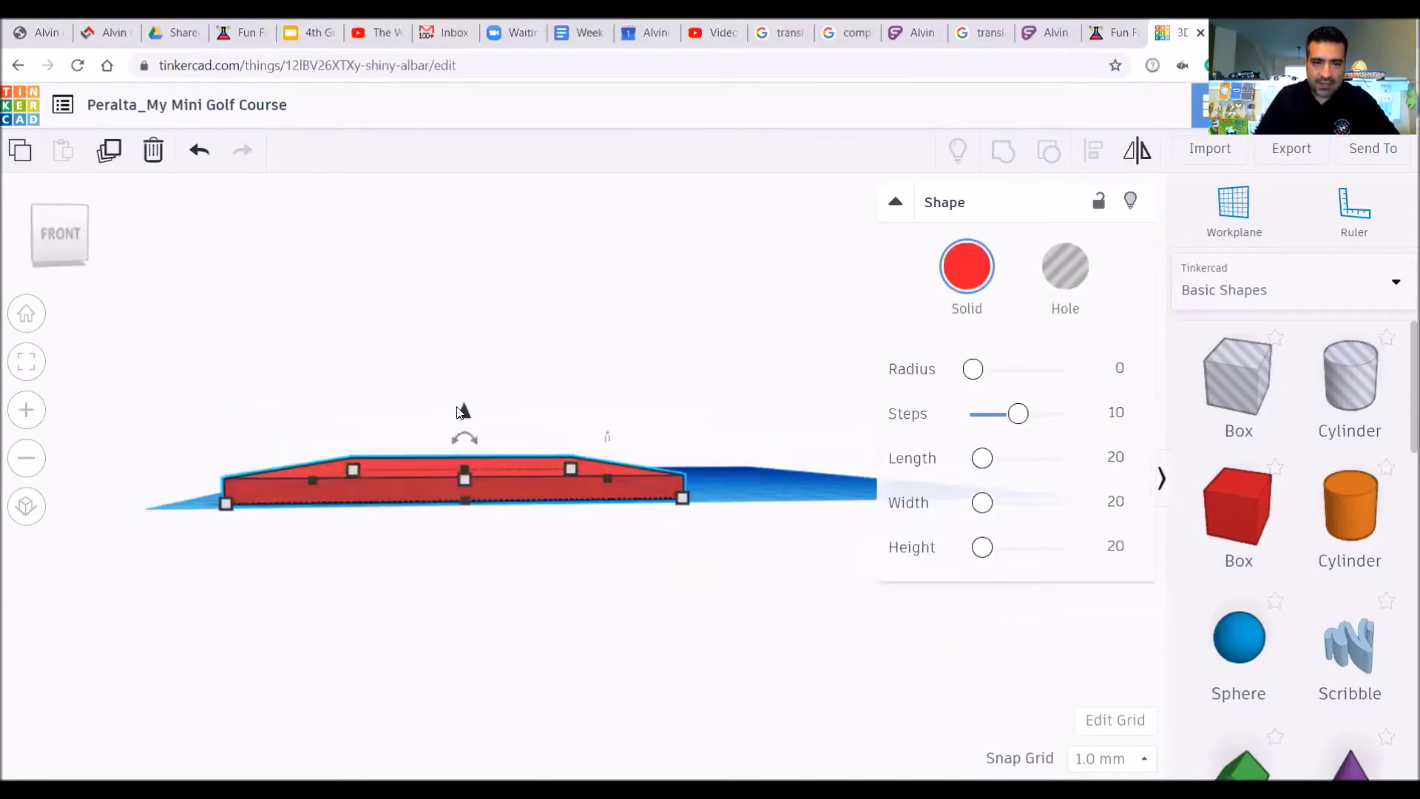
pyautogui.moveTo(464, 478)
pyautogui.mouseDown()
pyautogui.moveTo(466, 490)
pyautogui.moveTo(465, 477)
pyautogui.mouseUp()
pyautogui.moveTo(69, 219)
pyautogui.mouseDown()
pyautogui.moveTo(81, 229)
pyautogui.moveTo(59, 223)
pyautogui.mouseUp()
pyautogui.click(59, 222)
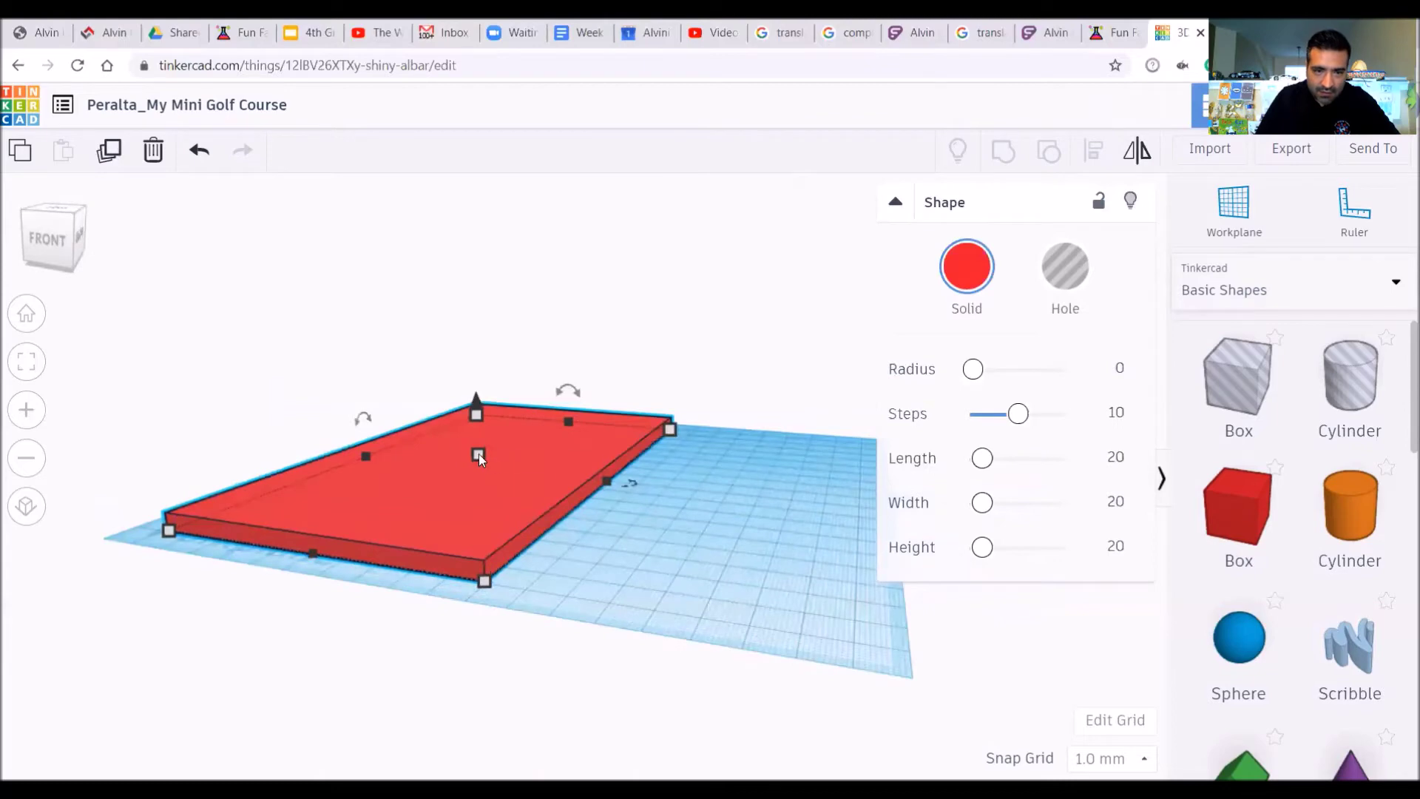
pyautogui.moveTo(477, 455); pyautogui.dragTo(482, 465)
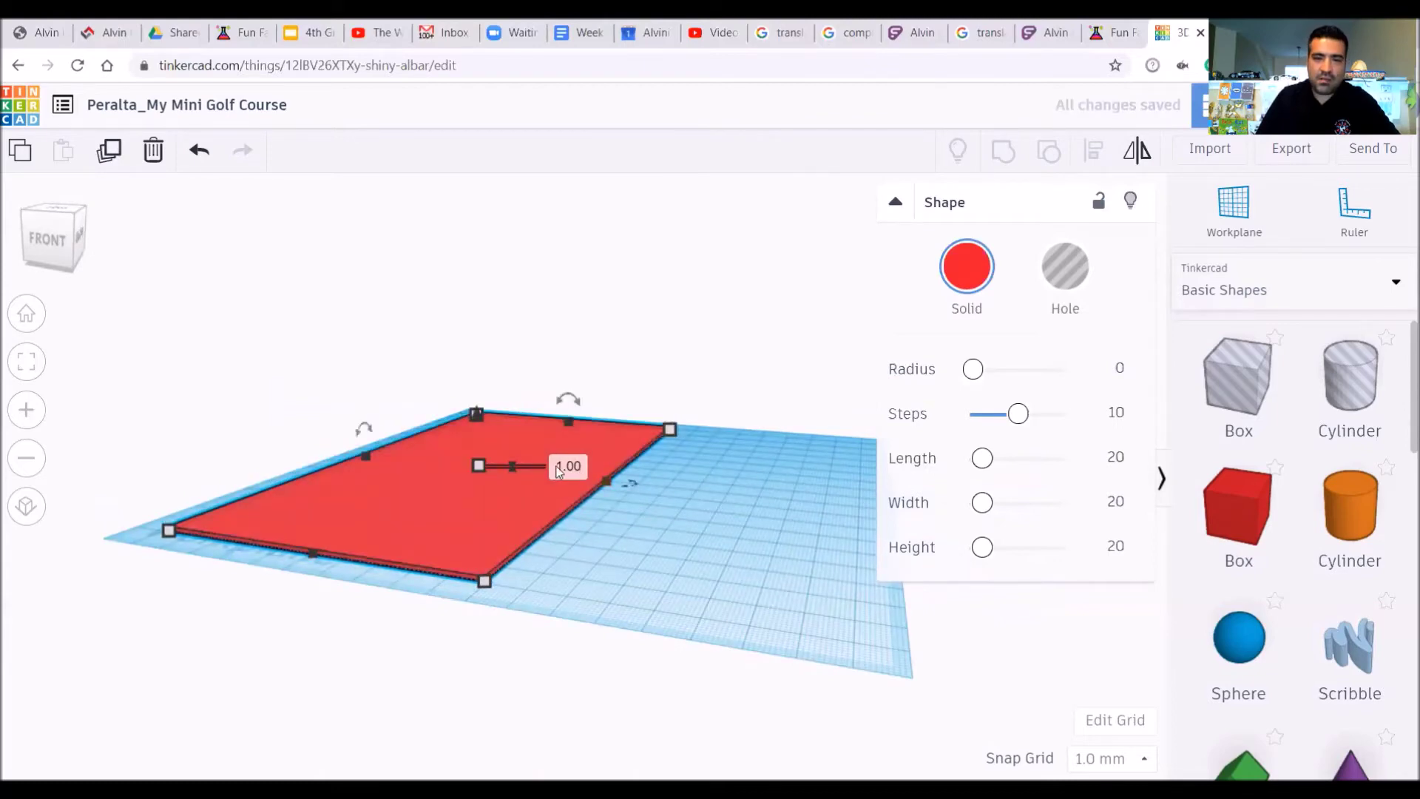
pyautogui.click(67, 231)
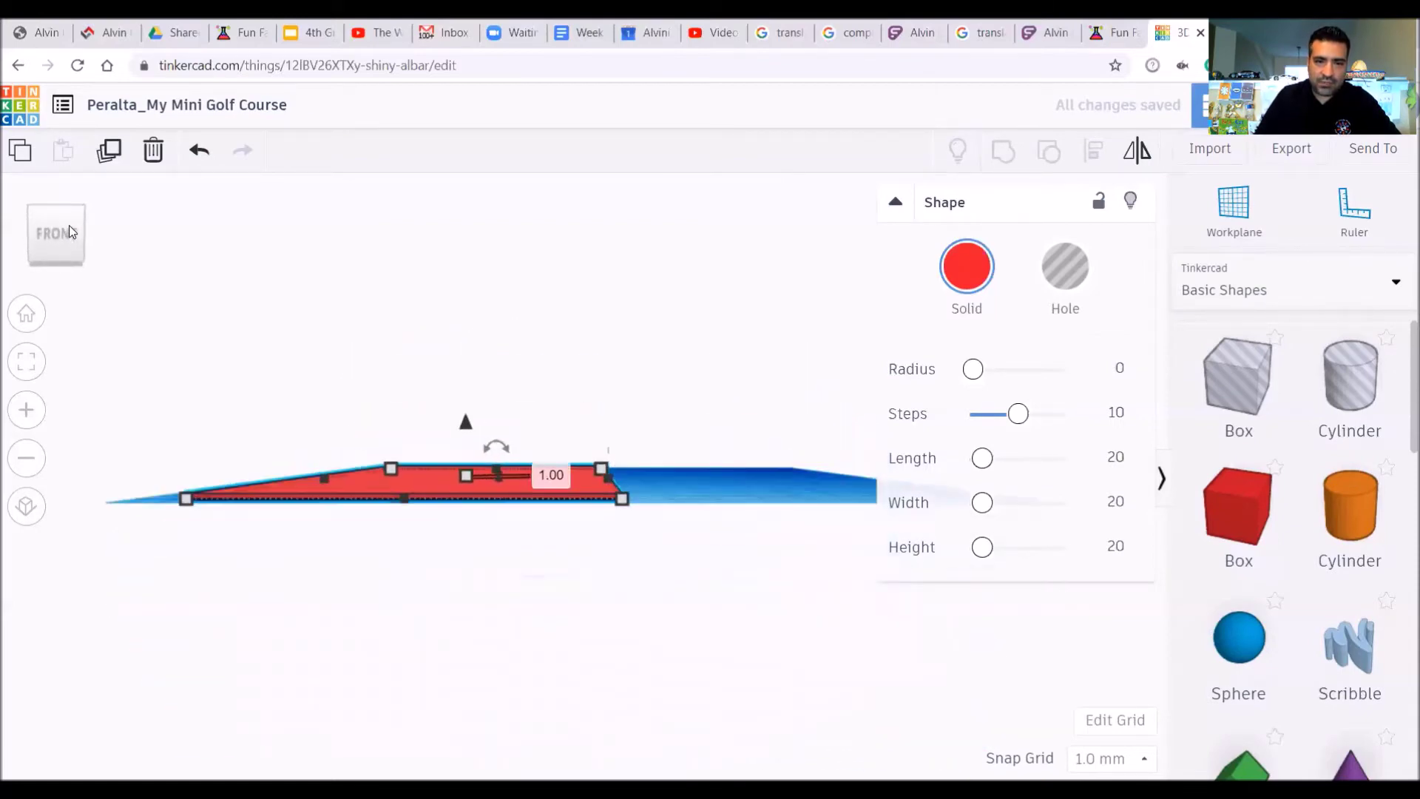
pyautogui.click(70, 224)
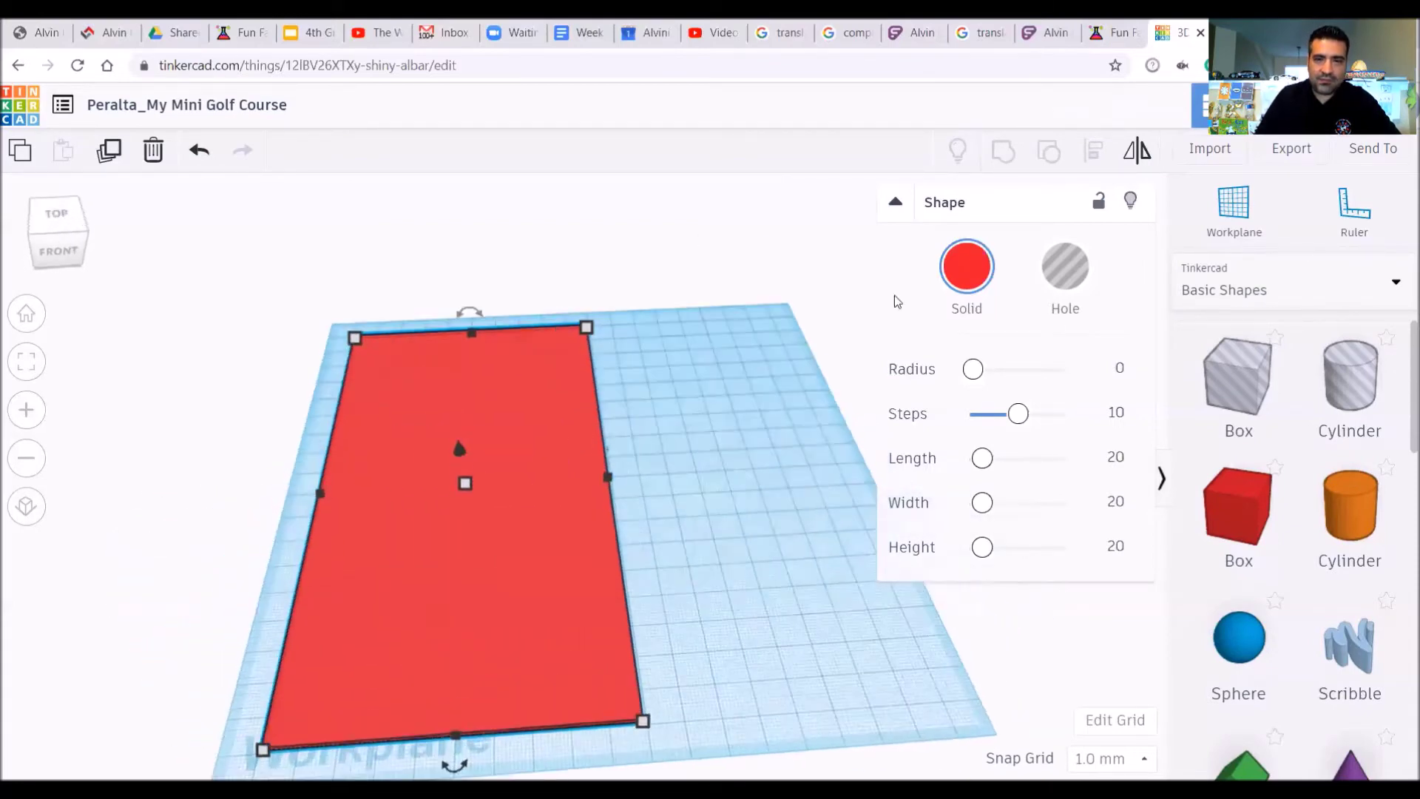
# Step: Colour the rectangular base slab green
pyautogui.click(962, 271)
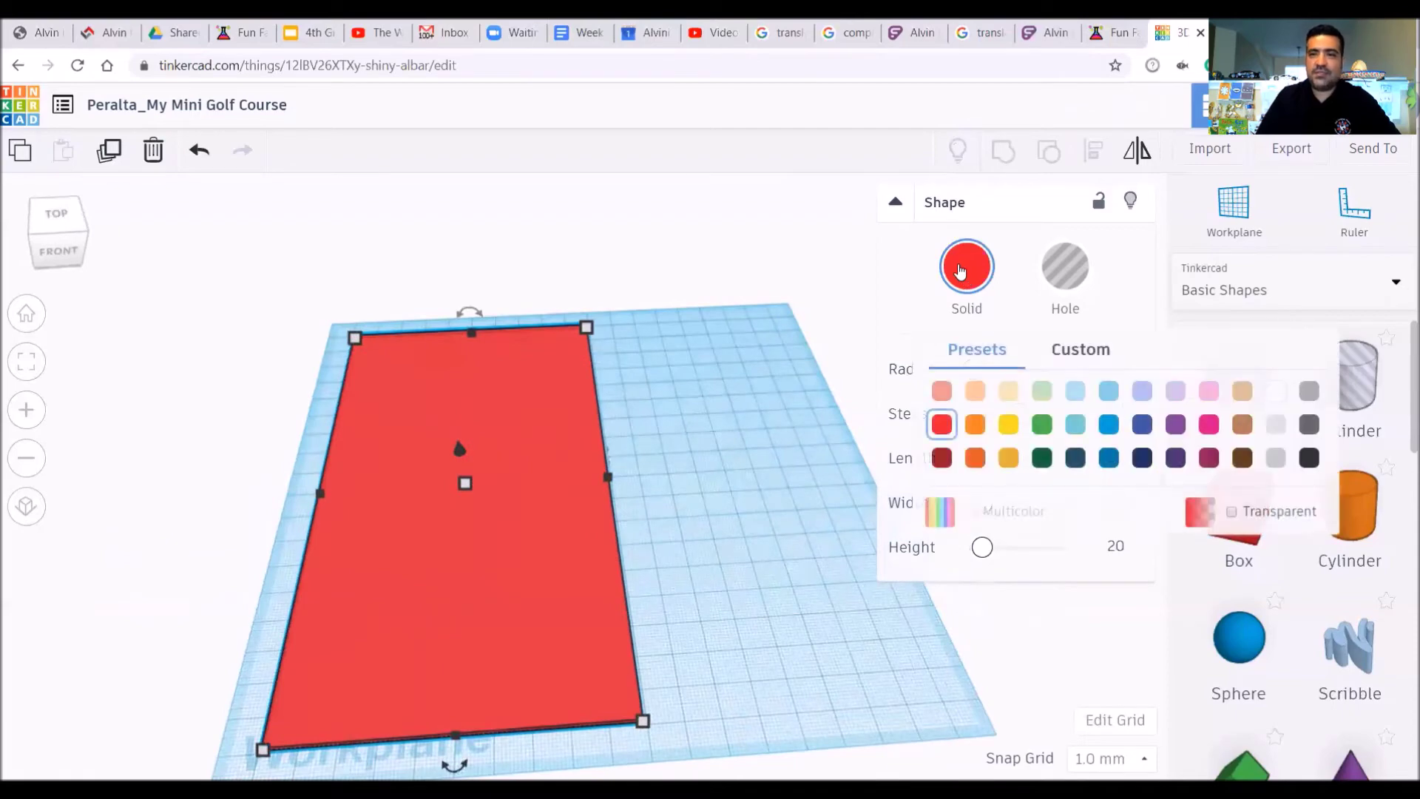
pyautogui.click(1043, 425)
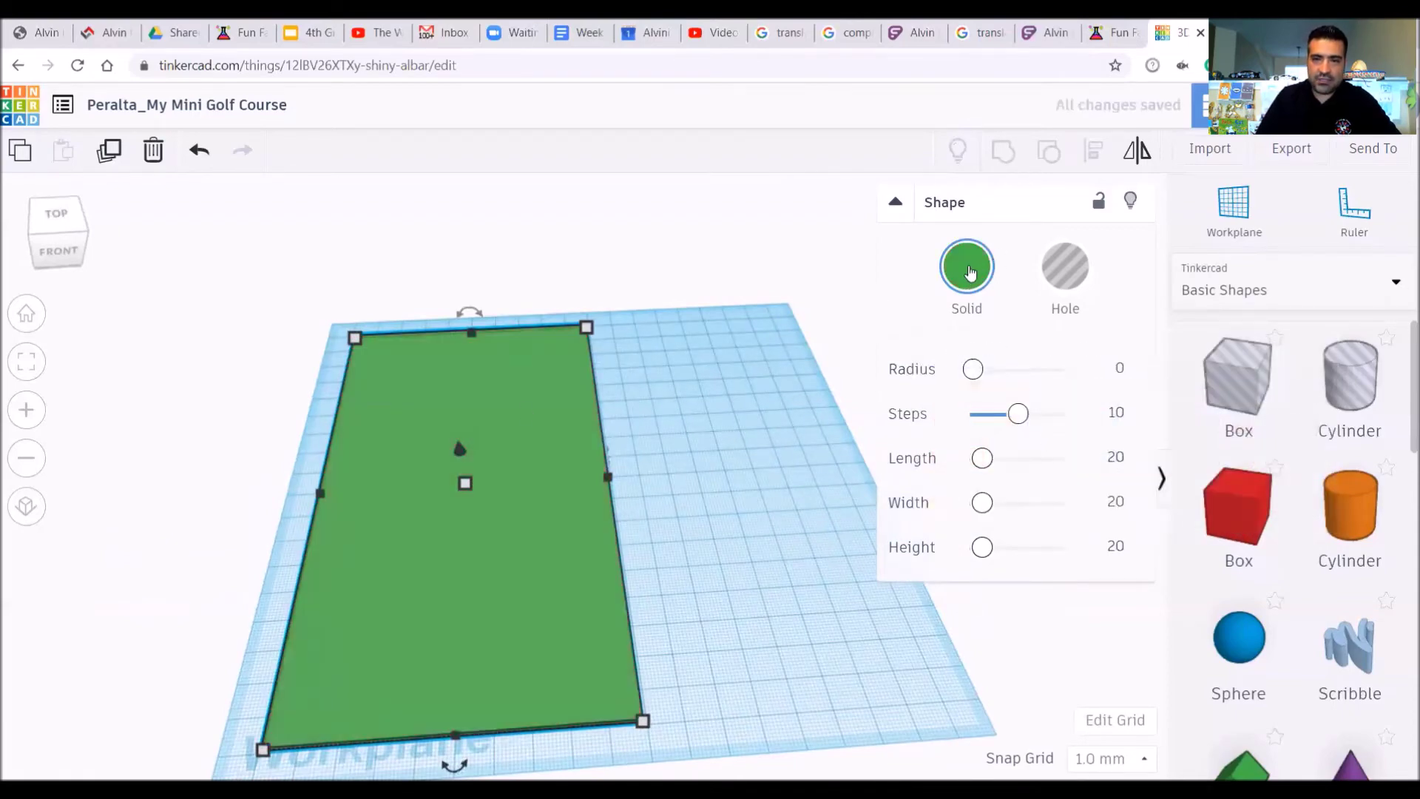
pyautogui.click(971, 272)
pyautogui.click(1043, 424)
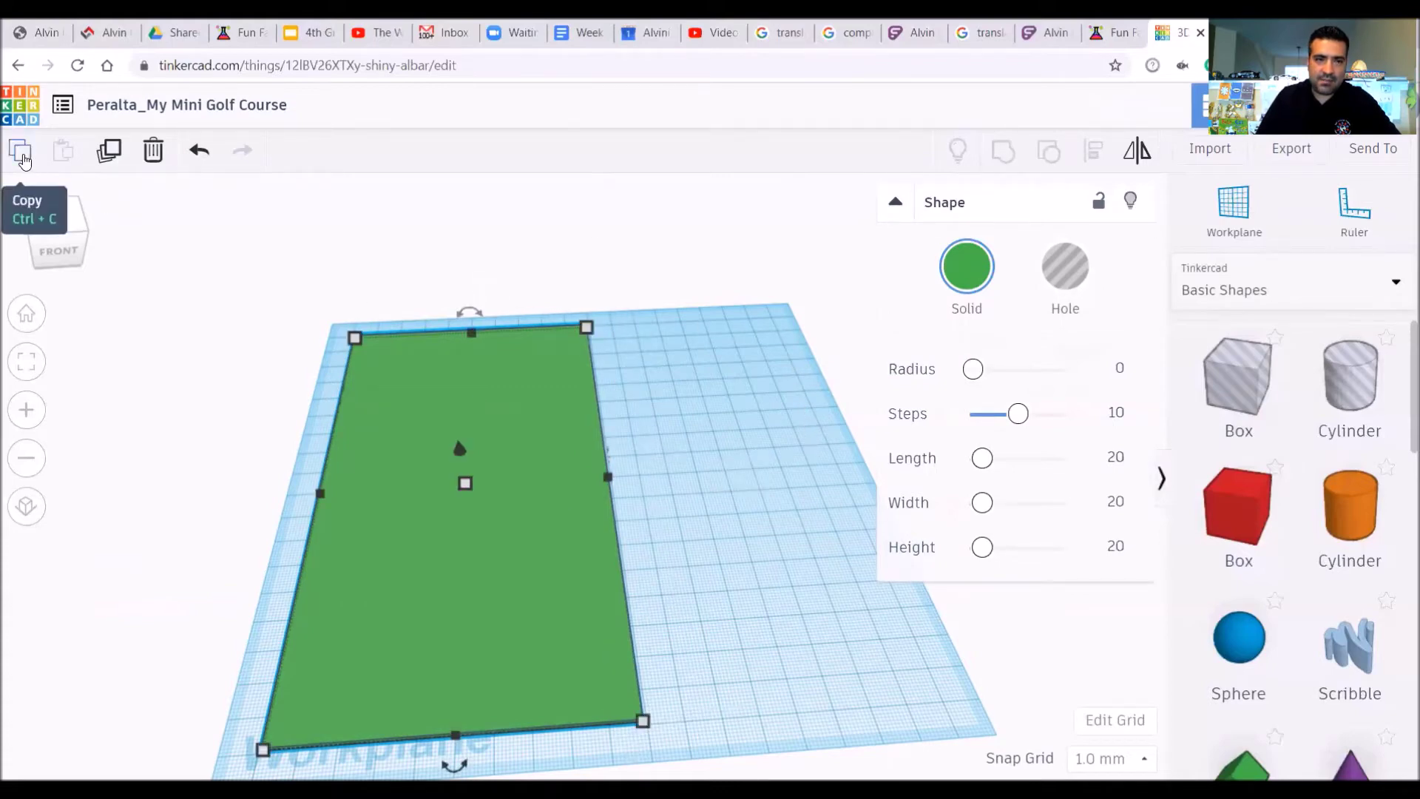
# Step: Duplicate the green slab, resize the copy into the L's short arm, and add a sphere
pyautogui.click(23, 160)
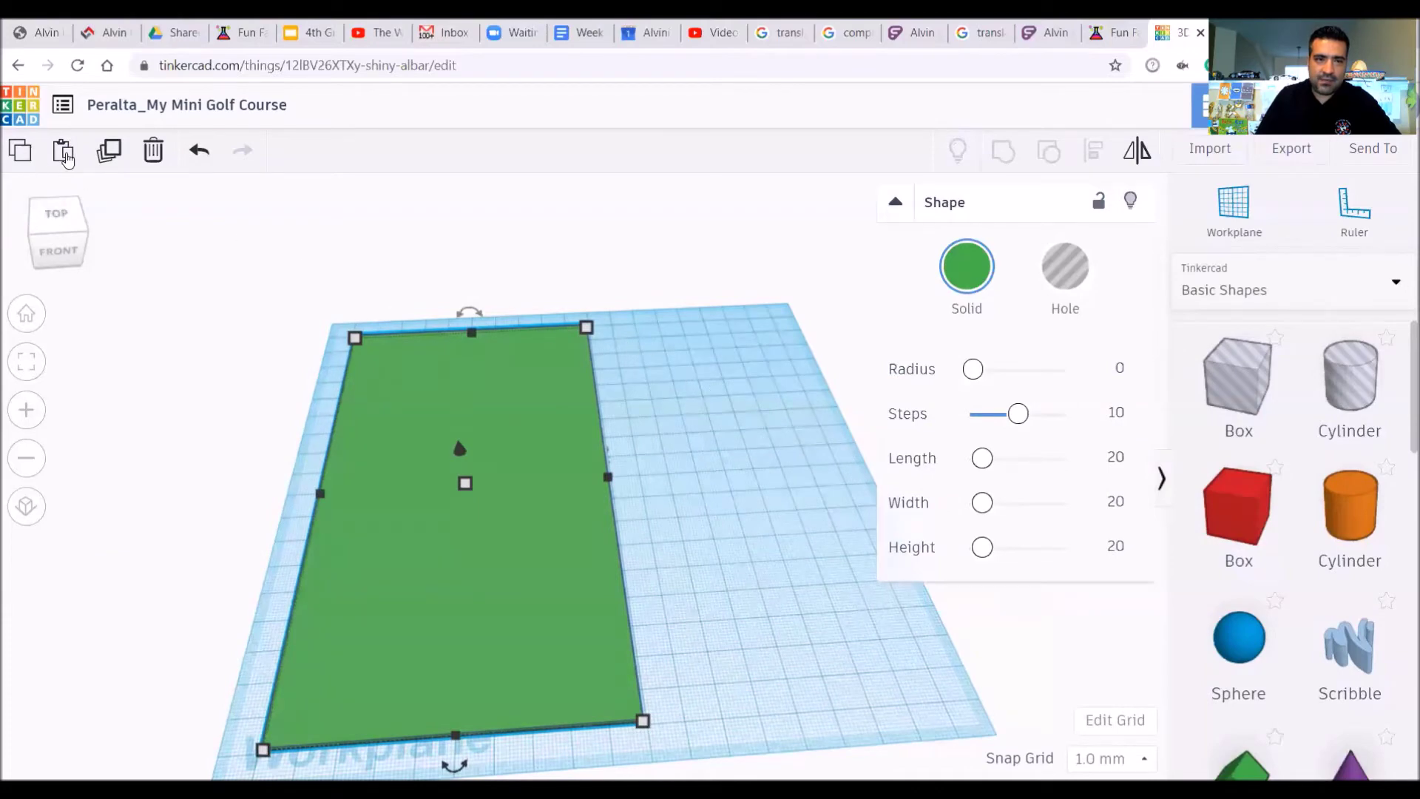
pyautogui.click(64, 156)
pyautogui.moveTo(633, 446); pyautogui.dragTo(768, 441)
pyautogui.click(57, 231)
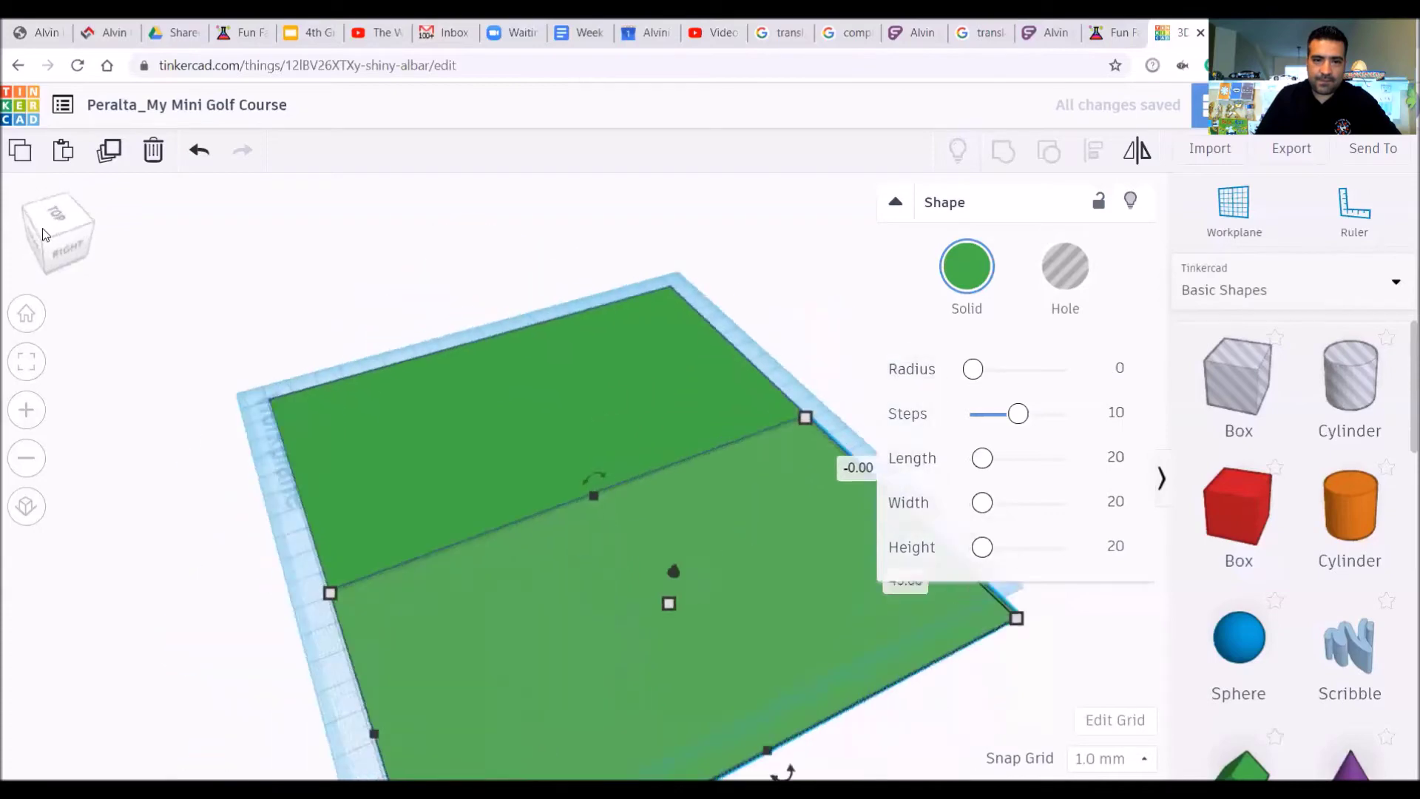
pyautogui.moveTo(60, 227); pyautogui.dragTo(46, 222)
pyautogui.moveTo(388, 641); pyautogui.dragTo(686, 535)
pyautogui.moveTo(64, 240); pyautogui.dragTo(136, 267)
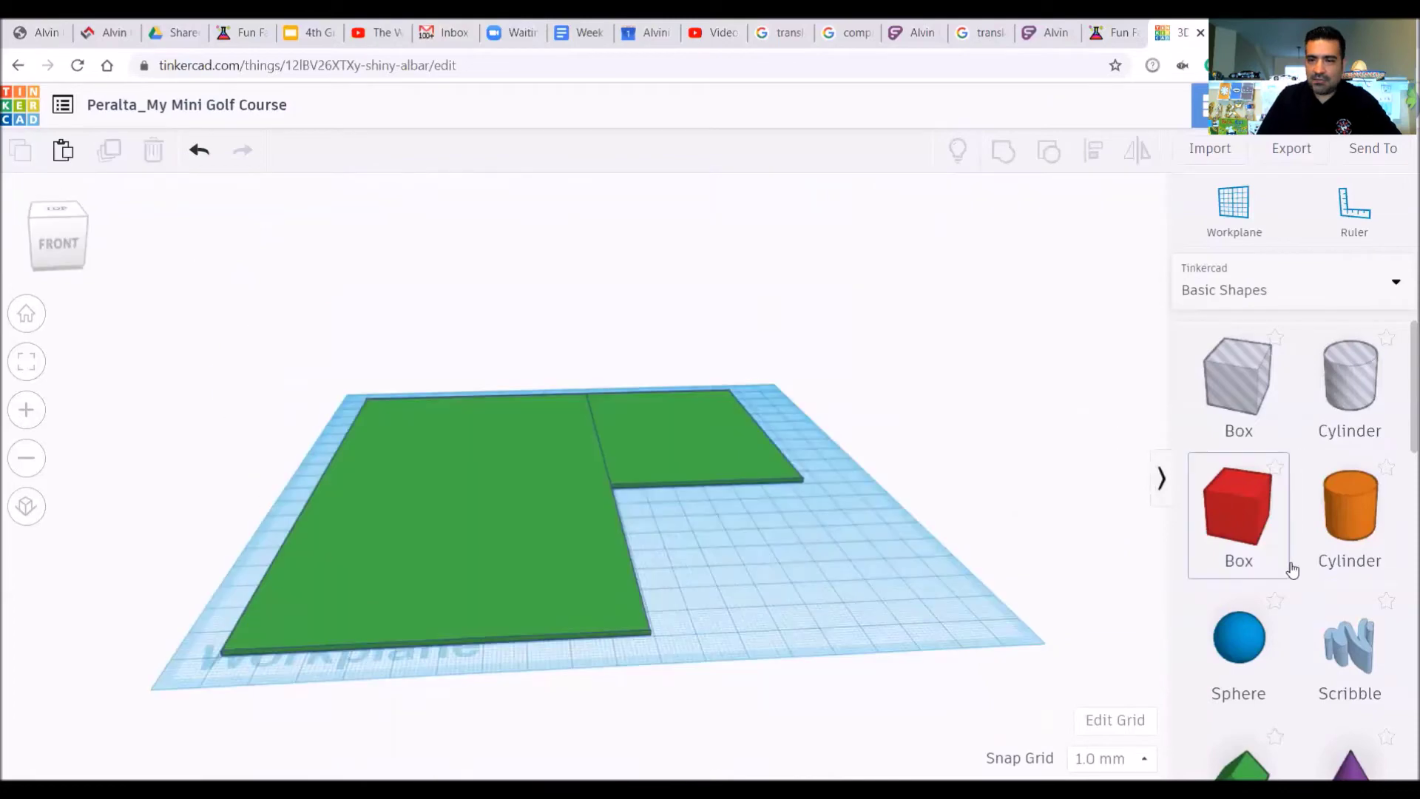
pyautogui.moveTo(1239, 637); pyautogui.dragTo(442, 616)
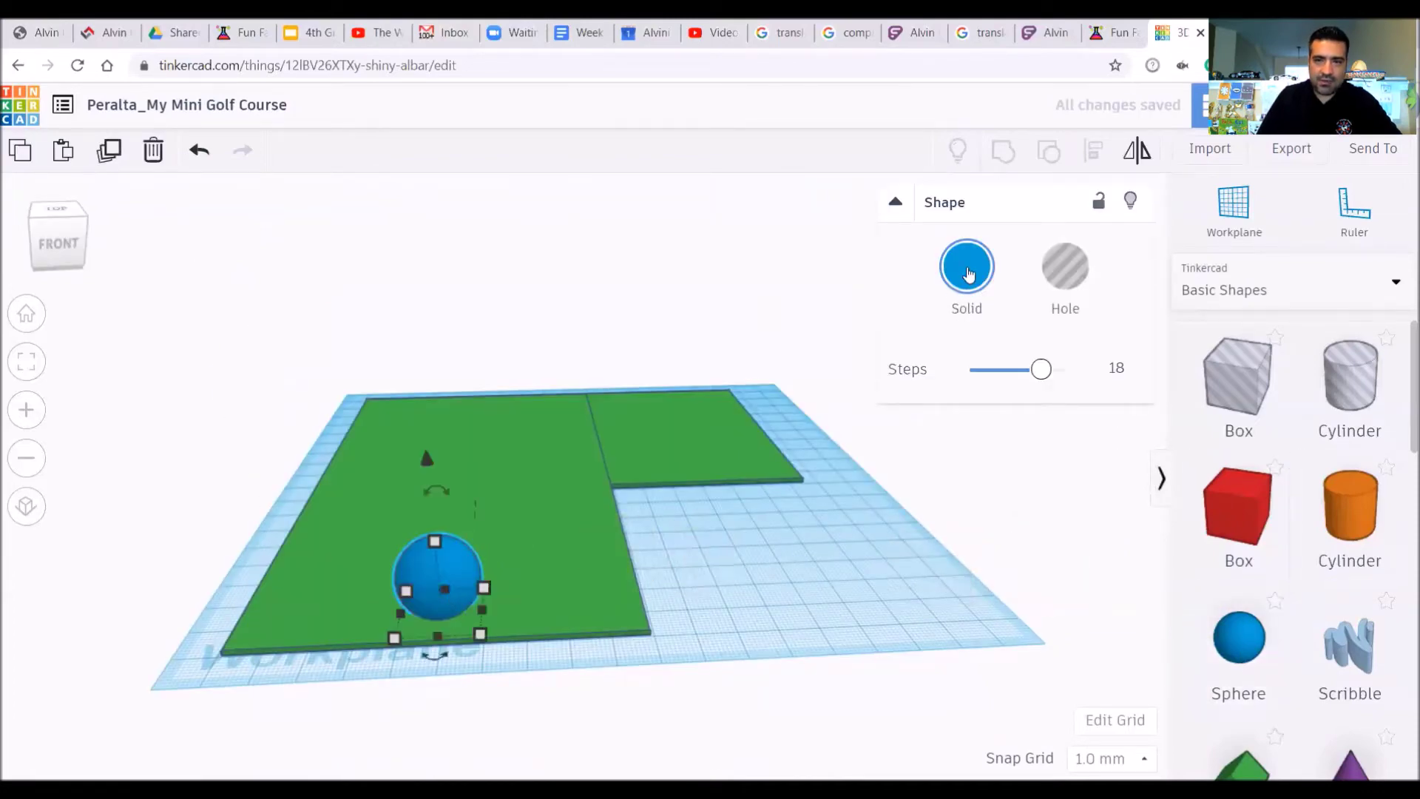
# Step: Make the sphere a white golf ball with a lower Steps value
pyautogui.click(967, 268)
pyautogui.click(1284, 395)
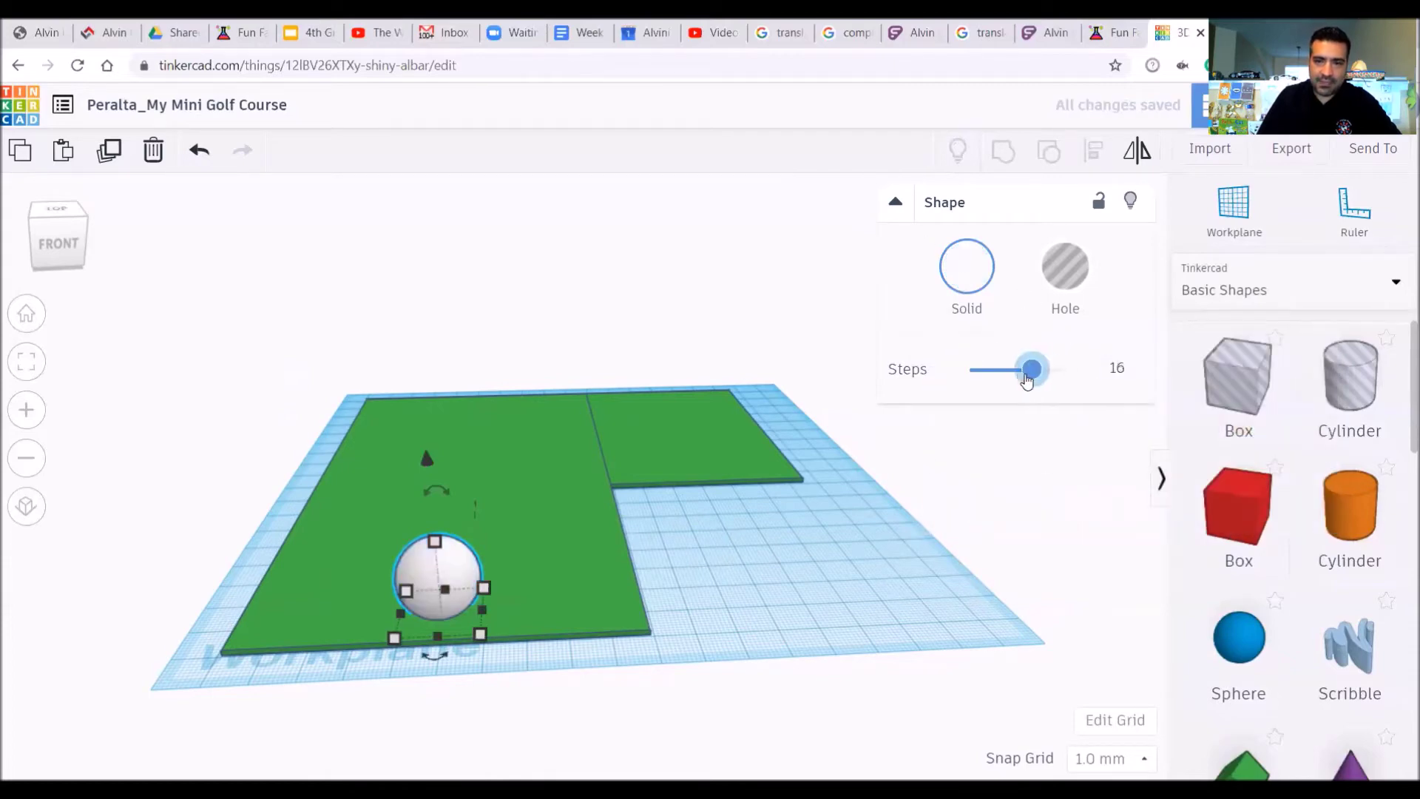
pyautogui.moveTo(1027, 379); pyautogui.dragTo(993, 373)
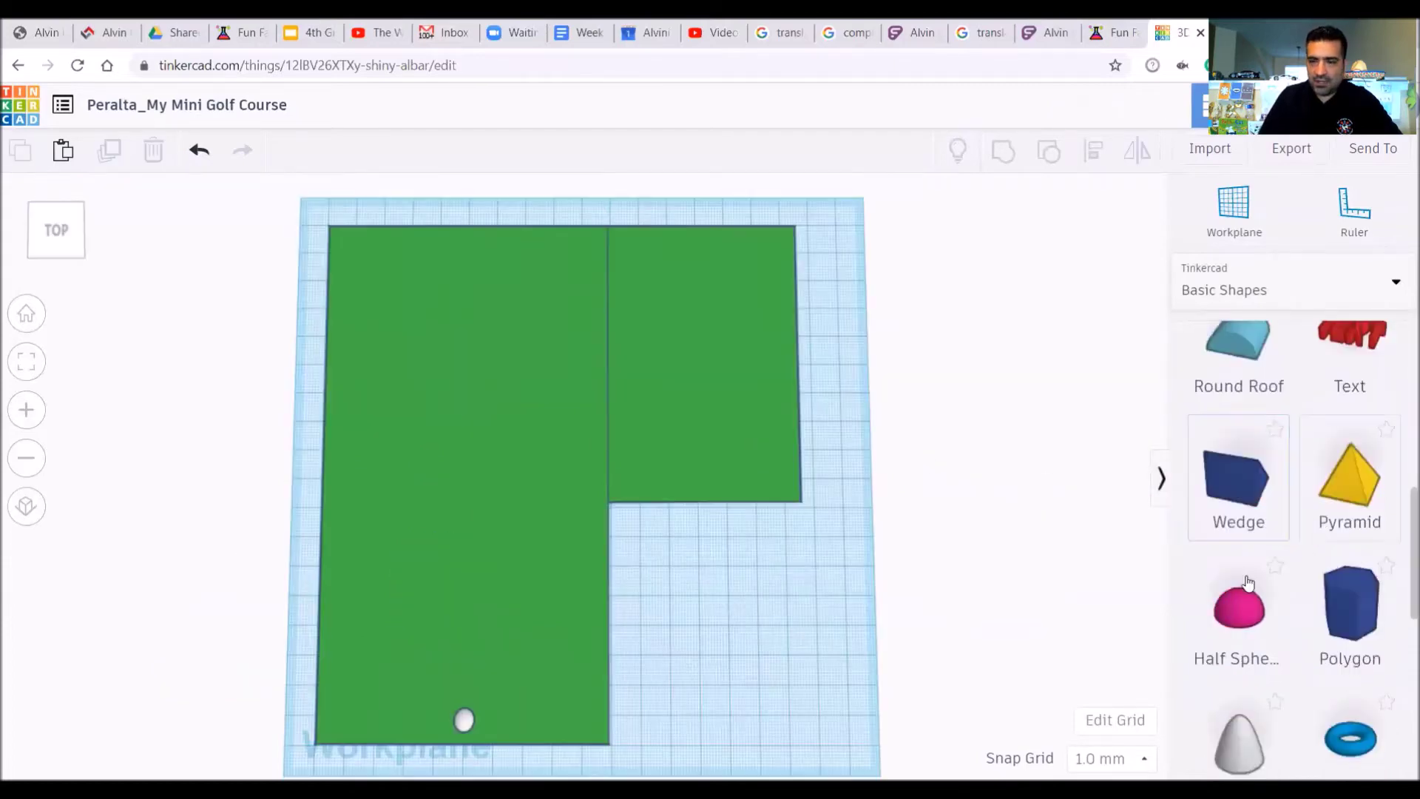
# Step: Add a brown paraboloid and reshape it into a wide low hill
pyautogui.scroll(-2, 1296, 548)
pyautogui.scroll(-2, 1240, 591)
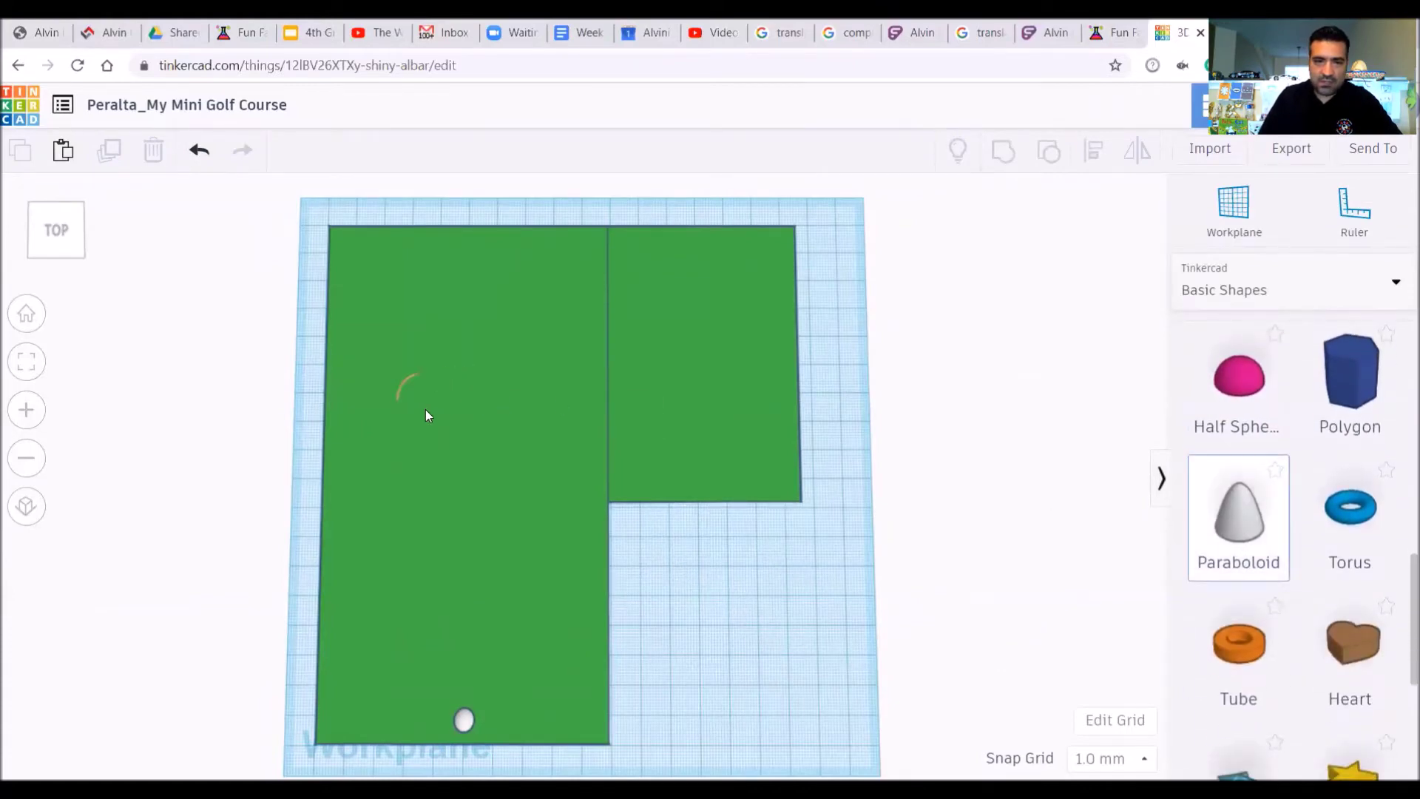
pyautogui.click(78, 236)
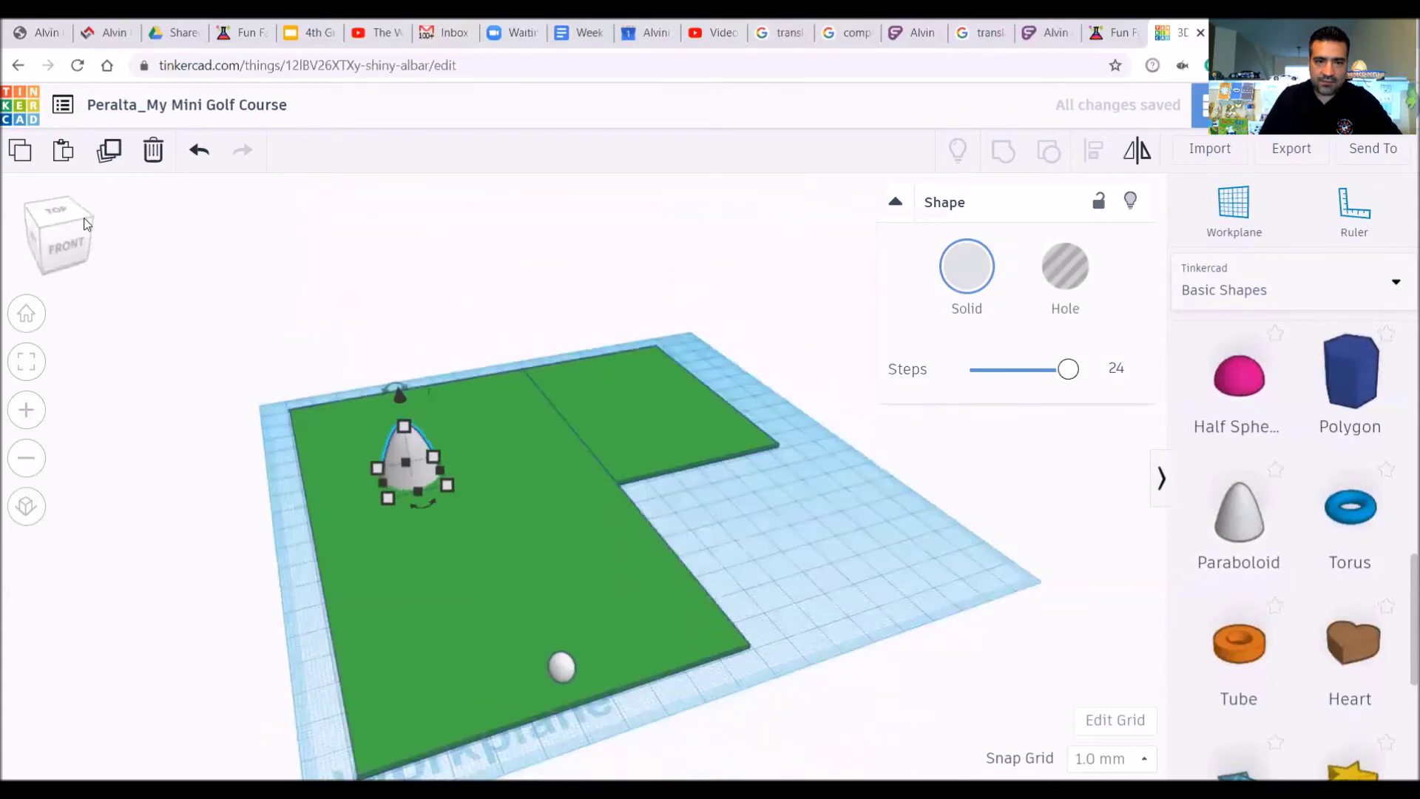
pyautogui.click(958, 281)
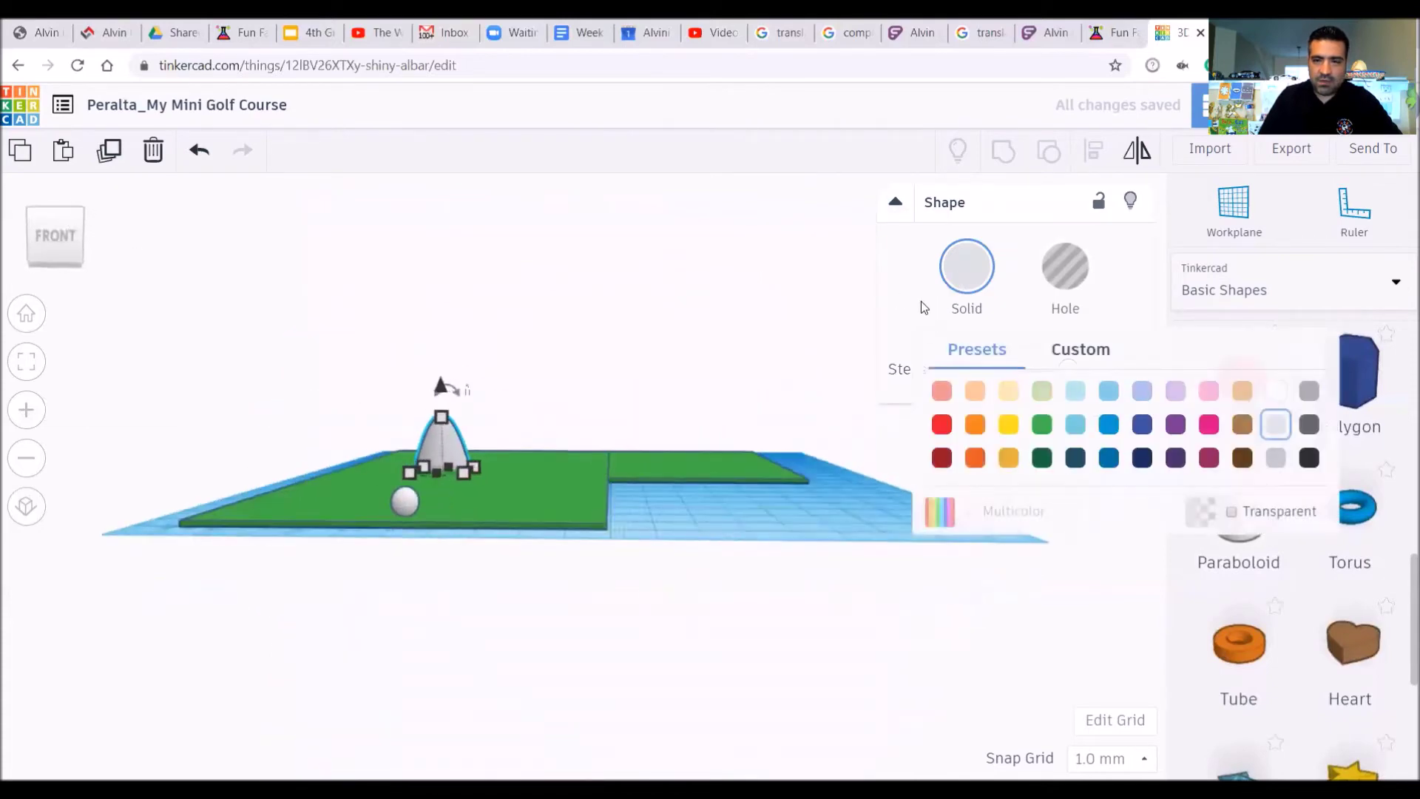
pyautogui.click(1244, 425)
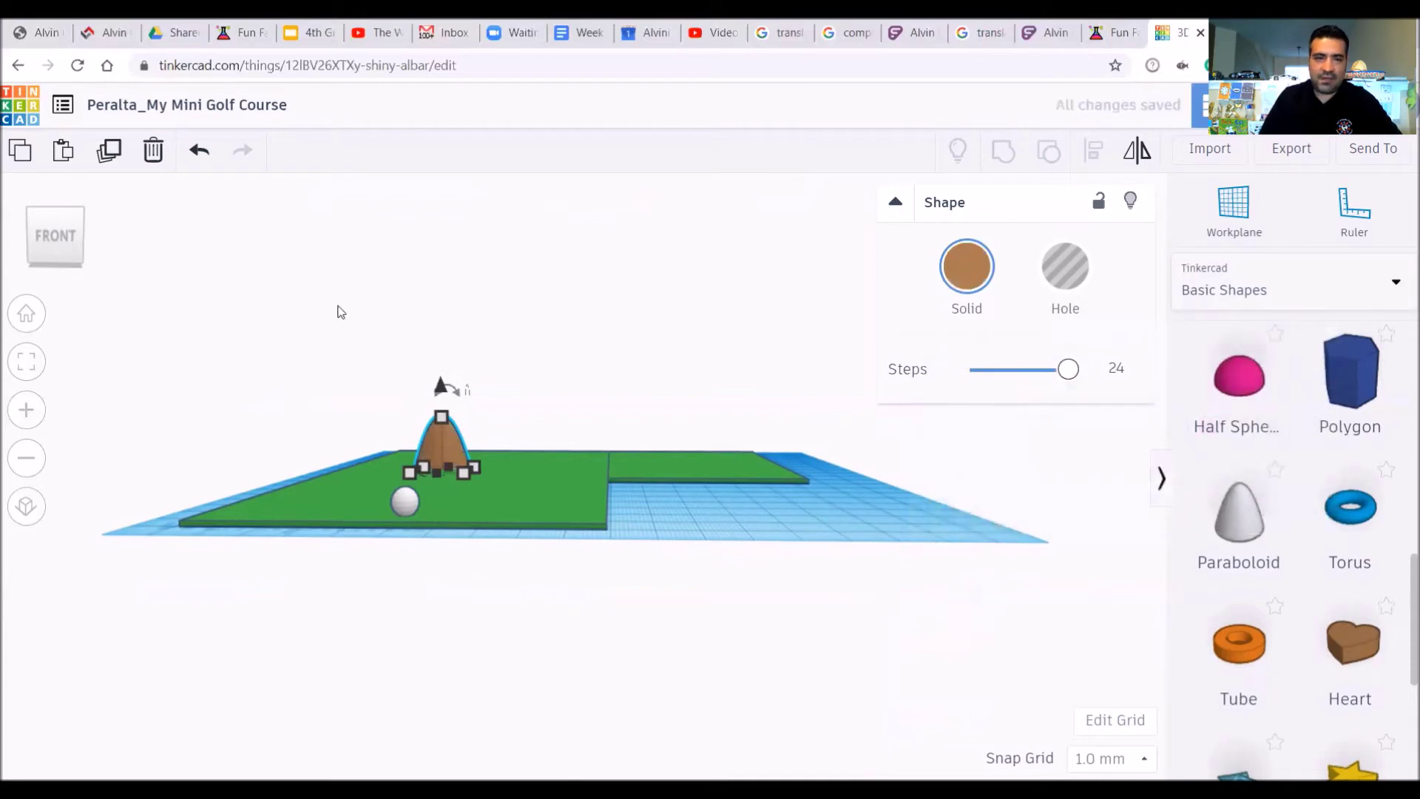
pyautogui.moveTo(50, 236); pyautogui.dragTo(254, 339)
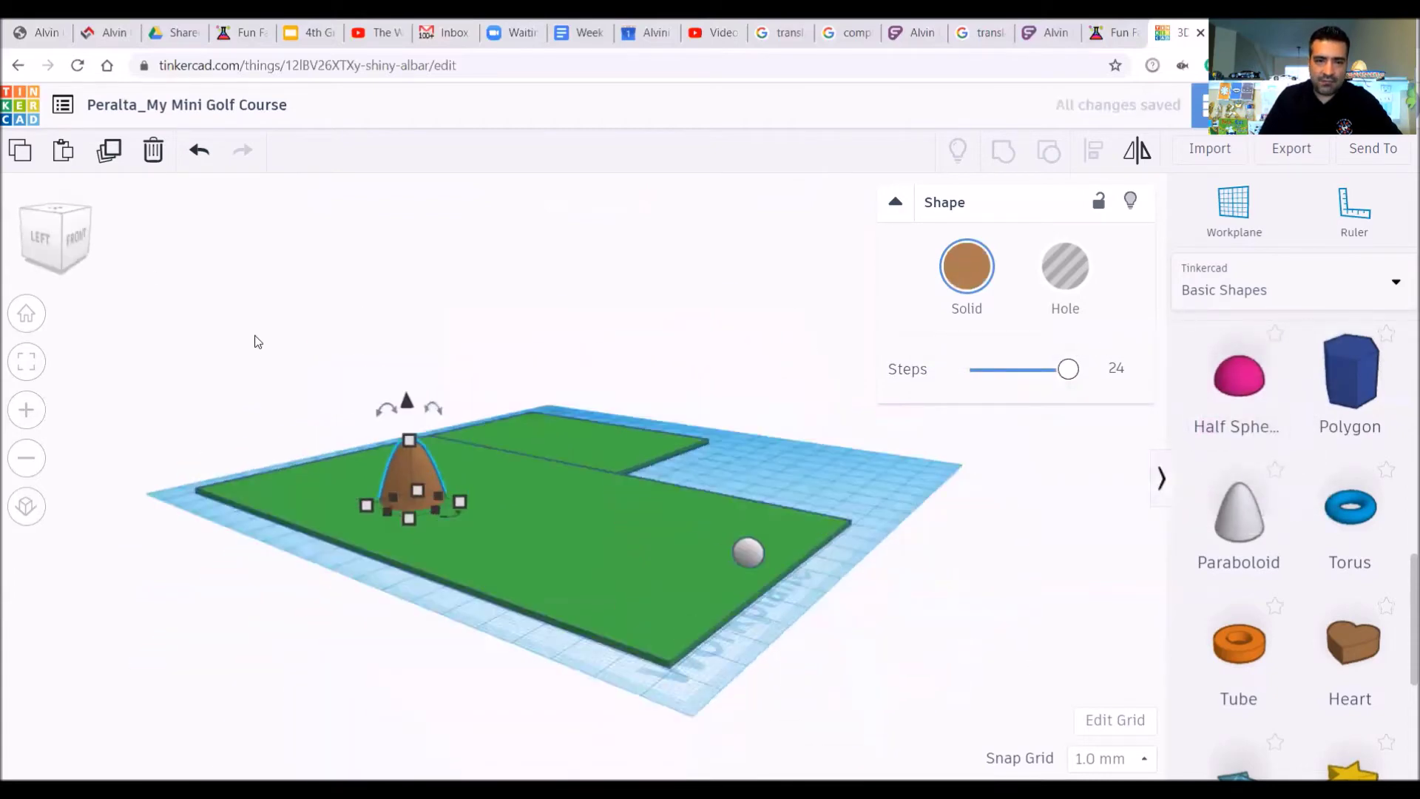
pyautogui.moveTo(411, 518)
pyautogui.mouseDown()
pyautogui.moveTo(348, 457)
pyautogui.moveTo(299, 463)
pyautogui.moveTo(357, 500)
pyautogui.moveTo(382, 535)
pyautogui.moveTo(370, 540)
pyautogui.moveTo(416, 529)
pyautogui.moveTo(405, 494)
pyautogui.moveTo(417, 511)
pyautogui.mouseUp()
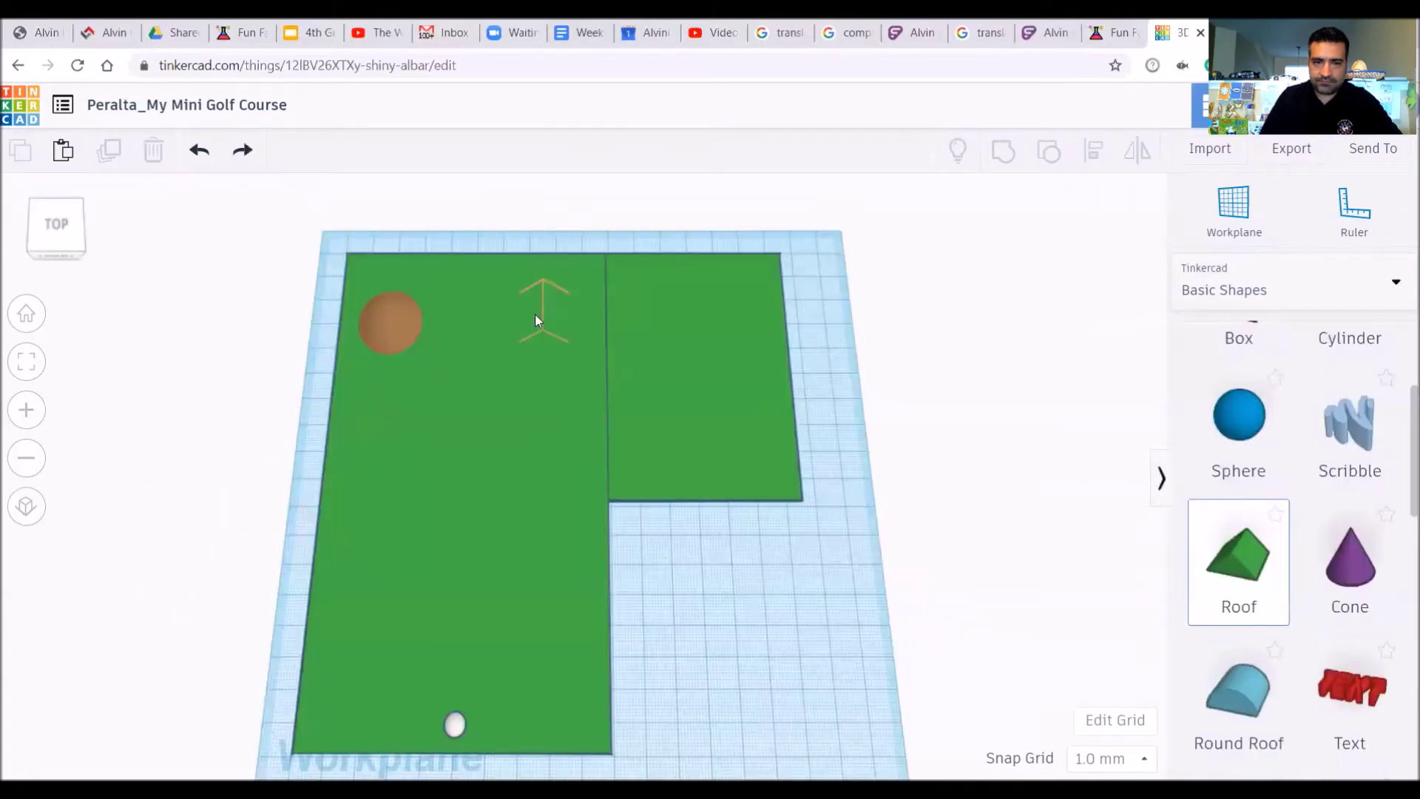
# Step: Colour the new piece dark brown and stretch it into a long wall
pyautogui.click(536, 319)
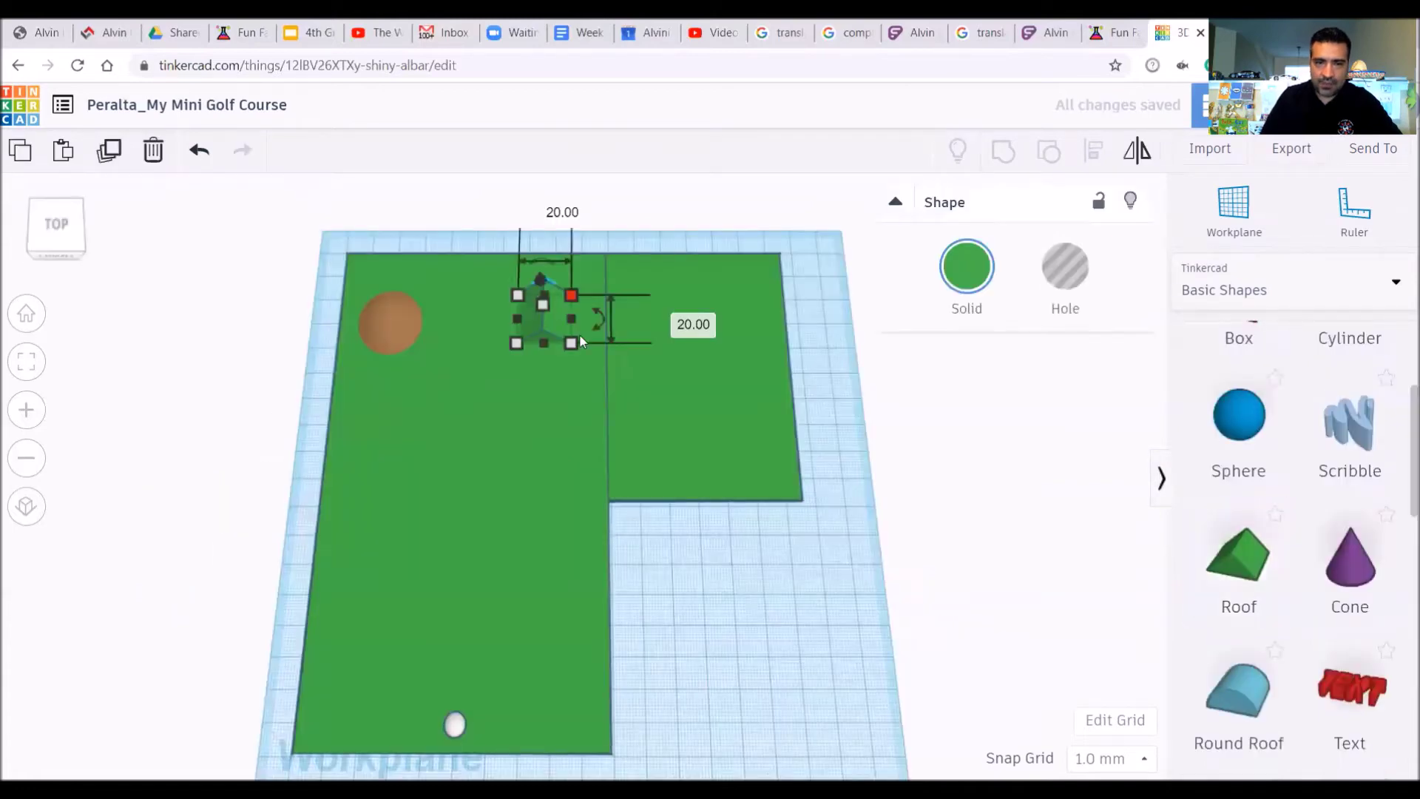
pyautogui.click(967, 268)
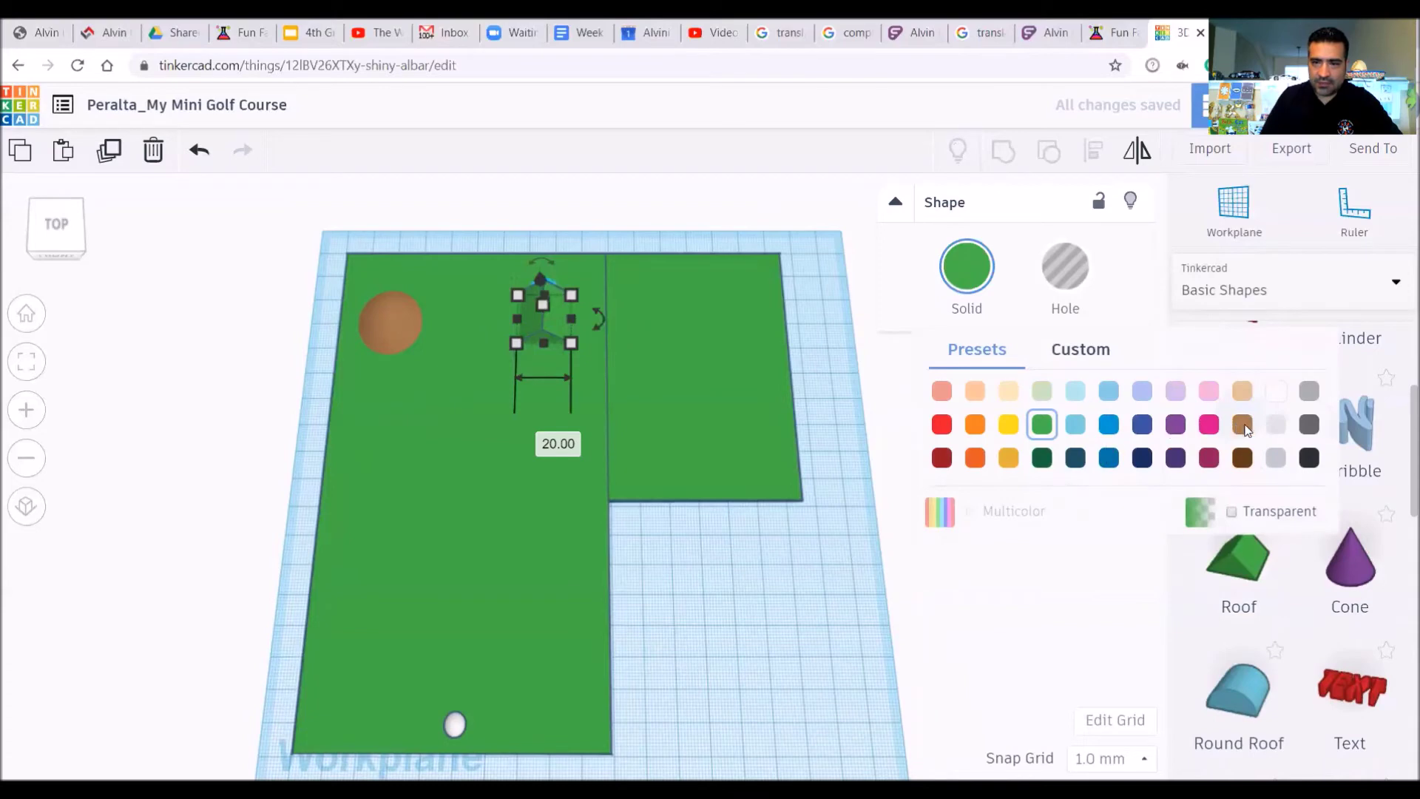
pyautogui.click(1243, 459)
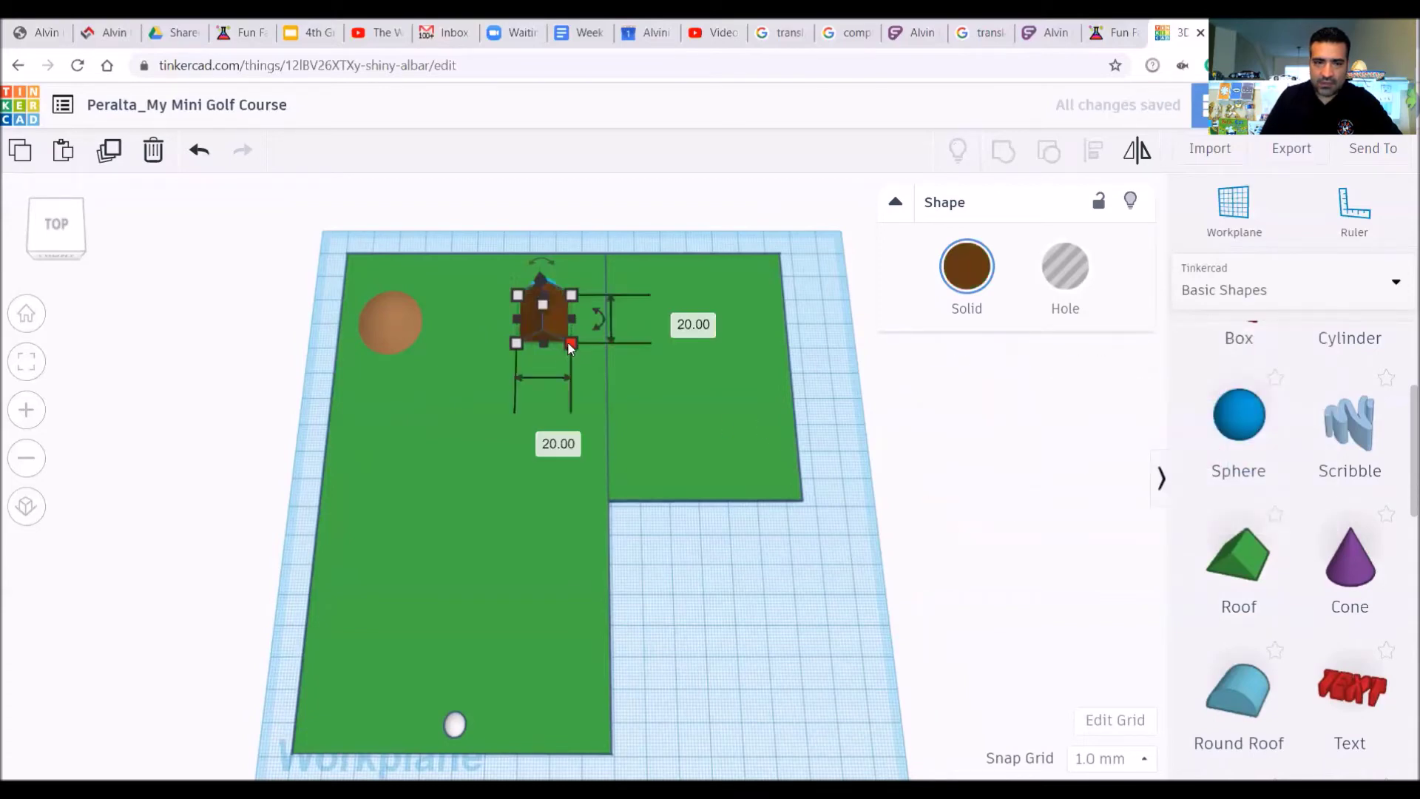
pyautogui.moveTo(571, 343)
pyautogui.mouseDown()
pyautogui.moveTo(632, 309)
pyautogui.moveTo(732, 308)
pyautogui.moveTo(592, 392)
pyautogui.moveTo(574, 323)
pyautogui.mouseUp()
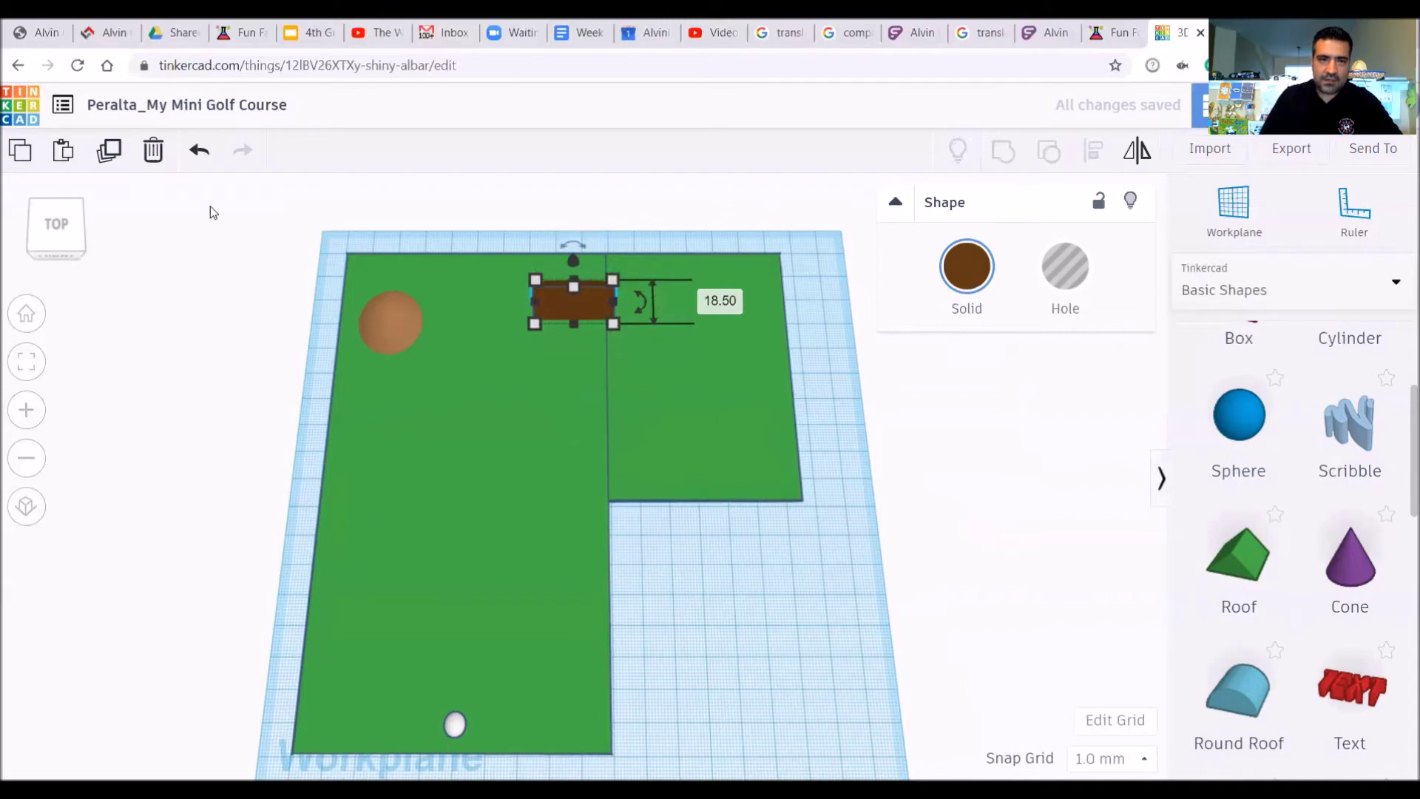
# Step: Slim the brown wall down to 5 by 30
pyautogui.click(68, 237)
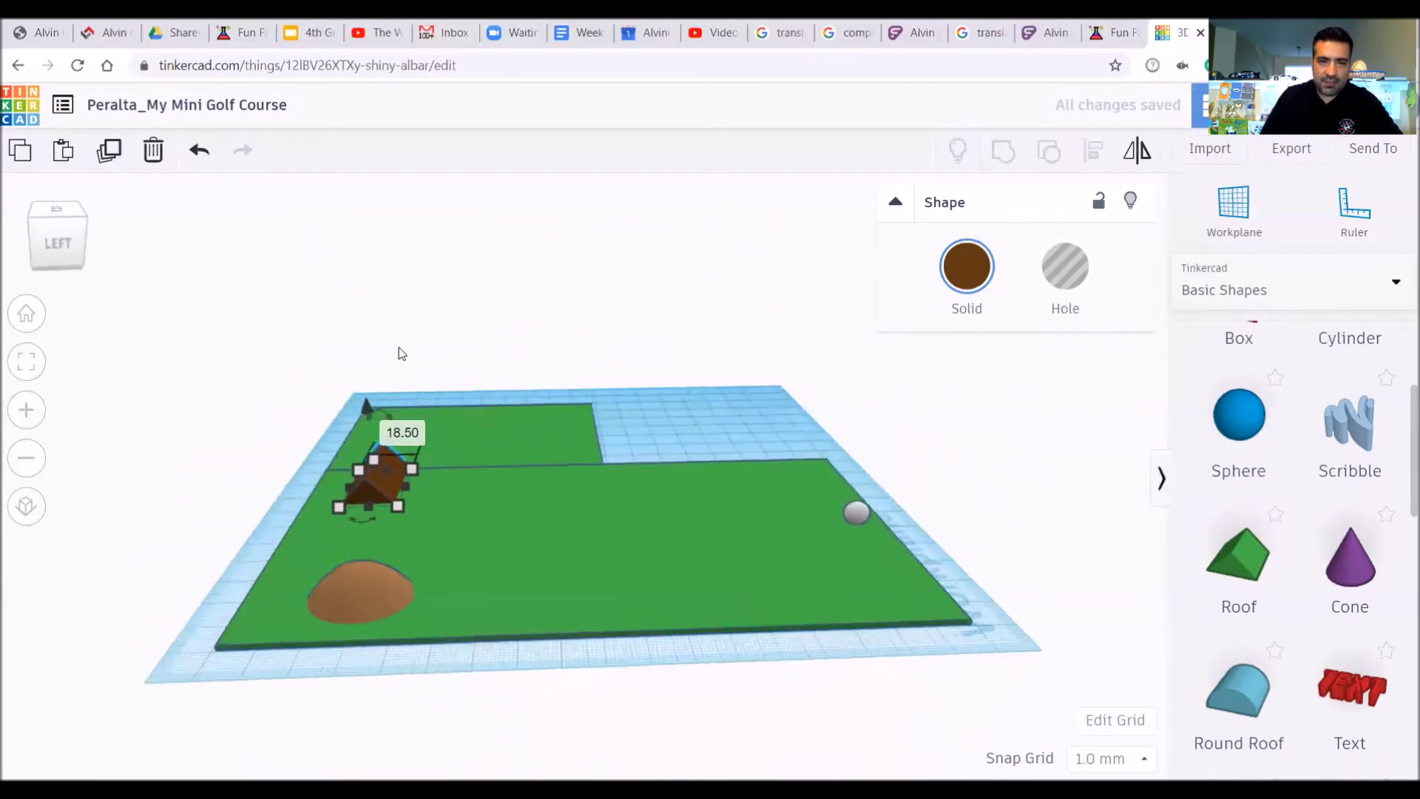
pyautogui.moveTo(397, 506); pyautogui.dragTo(372, 470)
pyautogui.moveTo(359, 399); pyautogui.dragTo(41, 264, button='right')
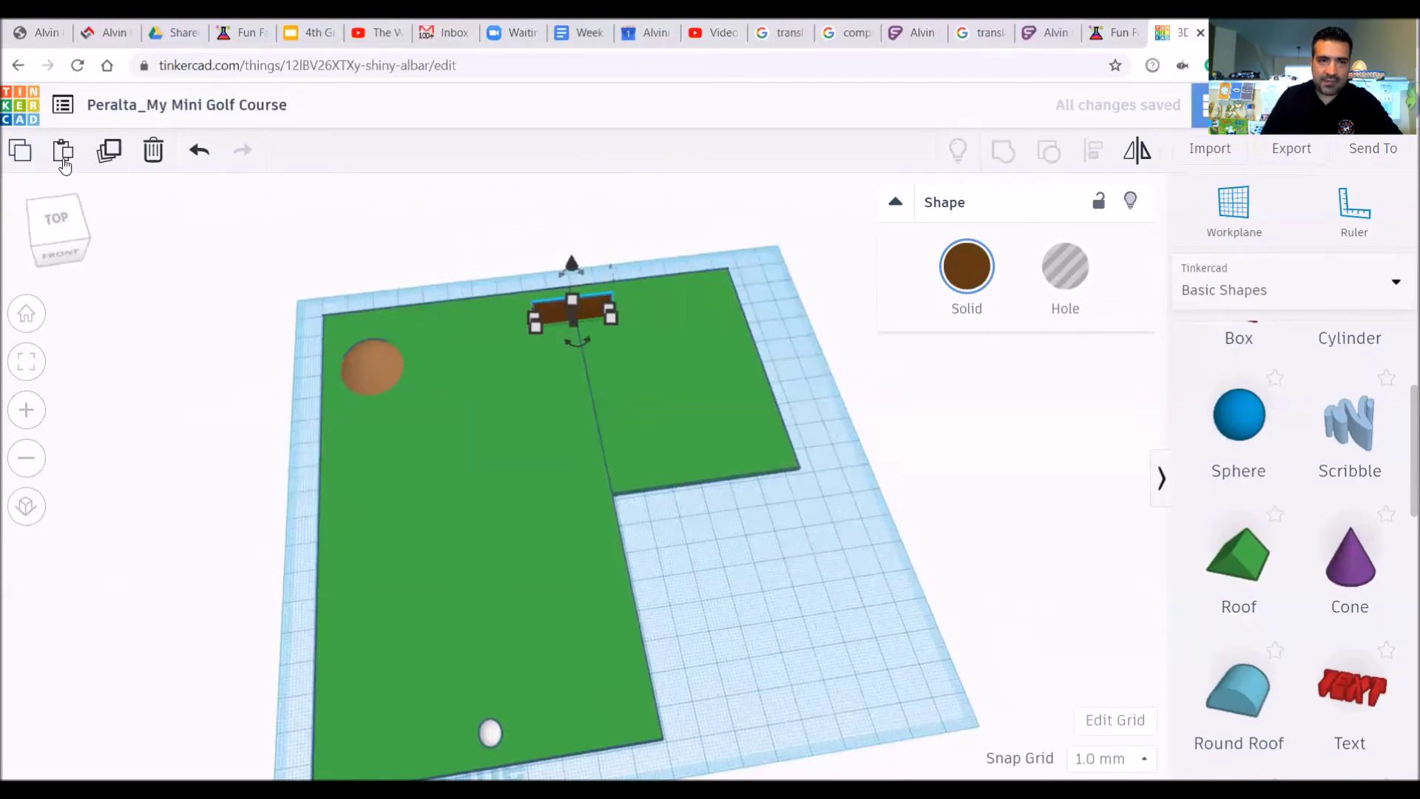
# Step: Paste a copy of the wall and move it down the course's left side
pyautogui.click(63, 167)
pyautogui.moveTo(580, 318); pyautogui.dragTo(399, 605)
pyautogui.click(293, 334)
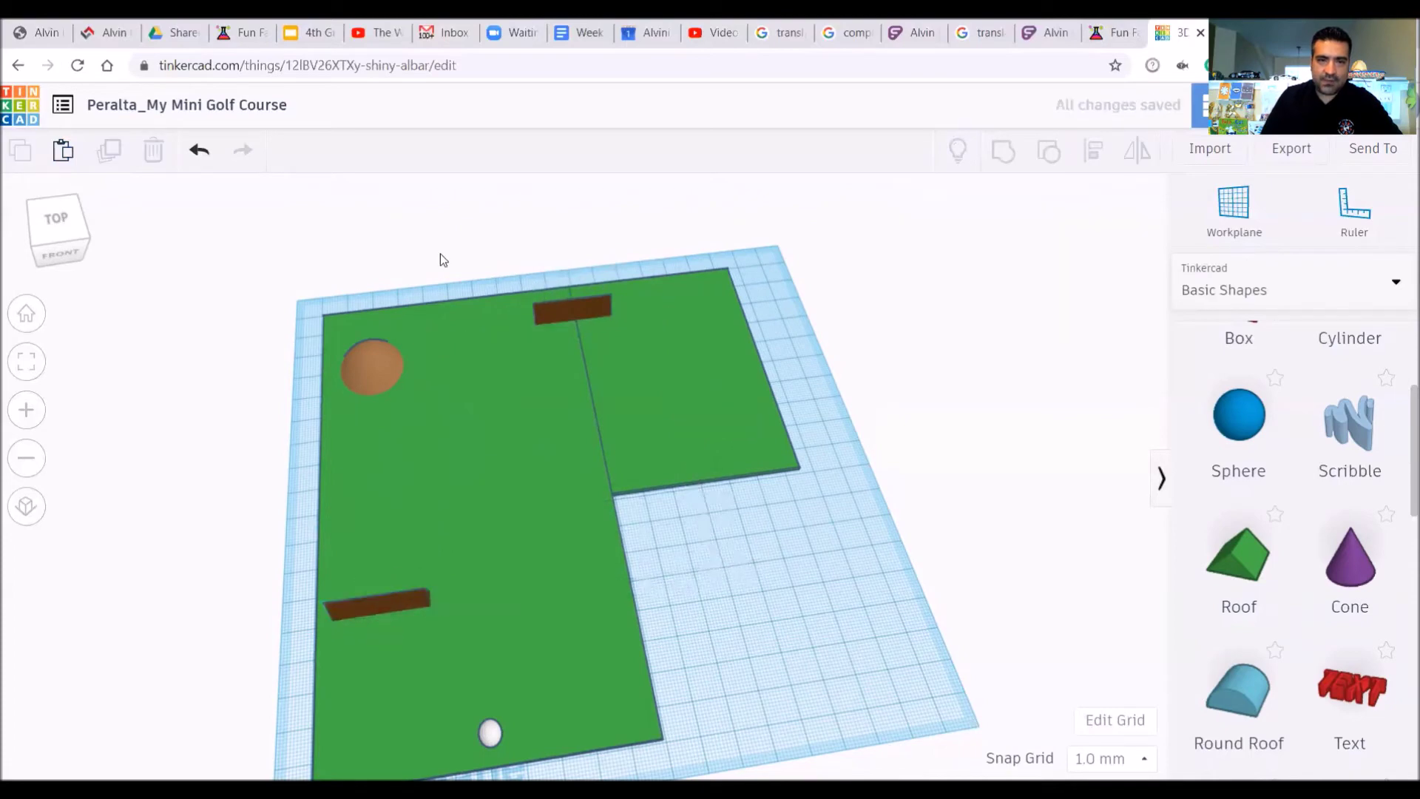
pyautogui.click(69, 226)
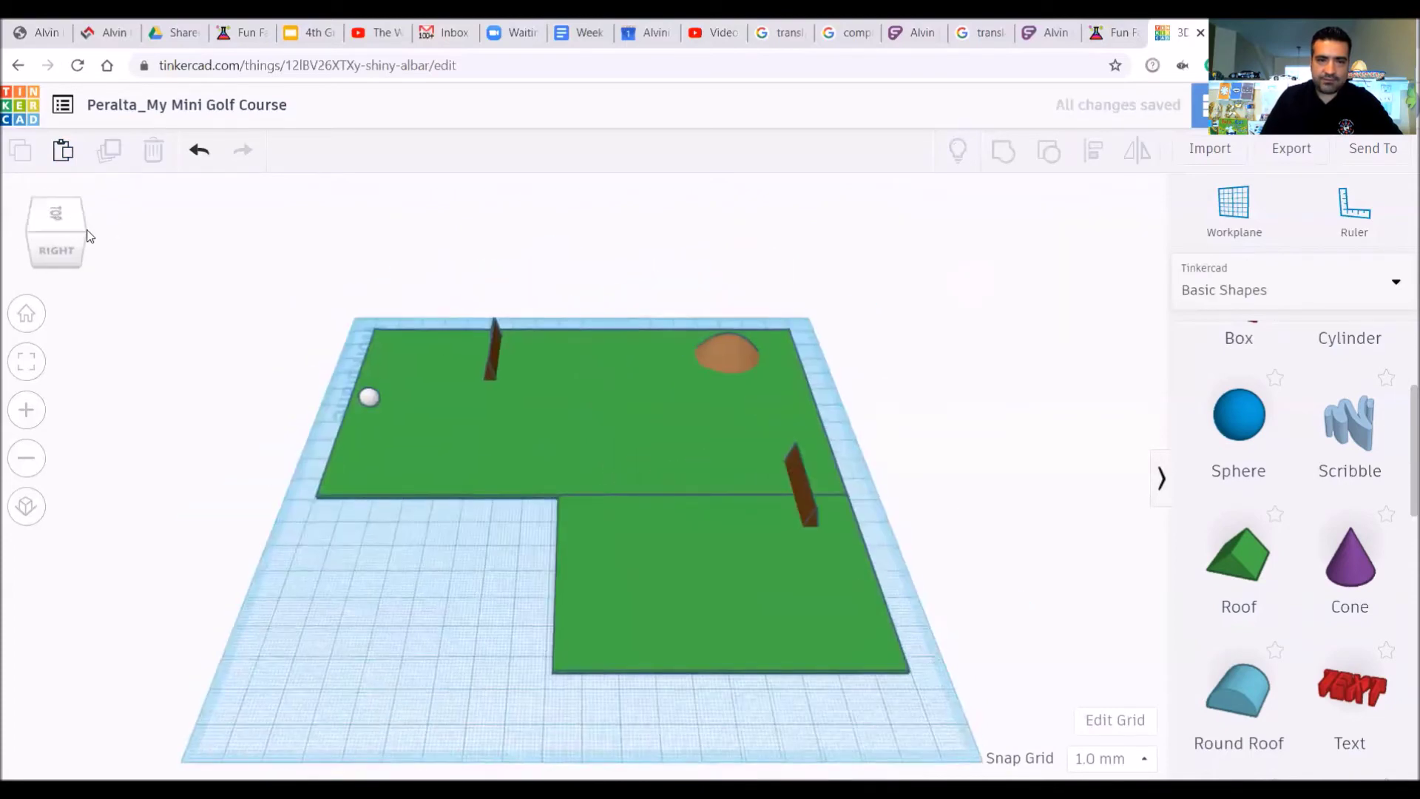
pyautogui.click(88, 235)
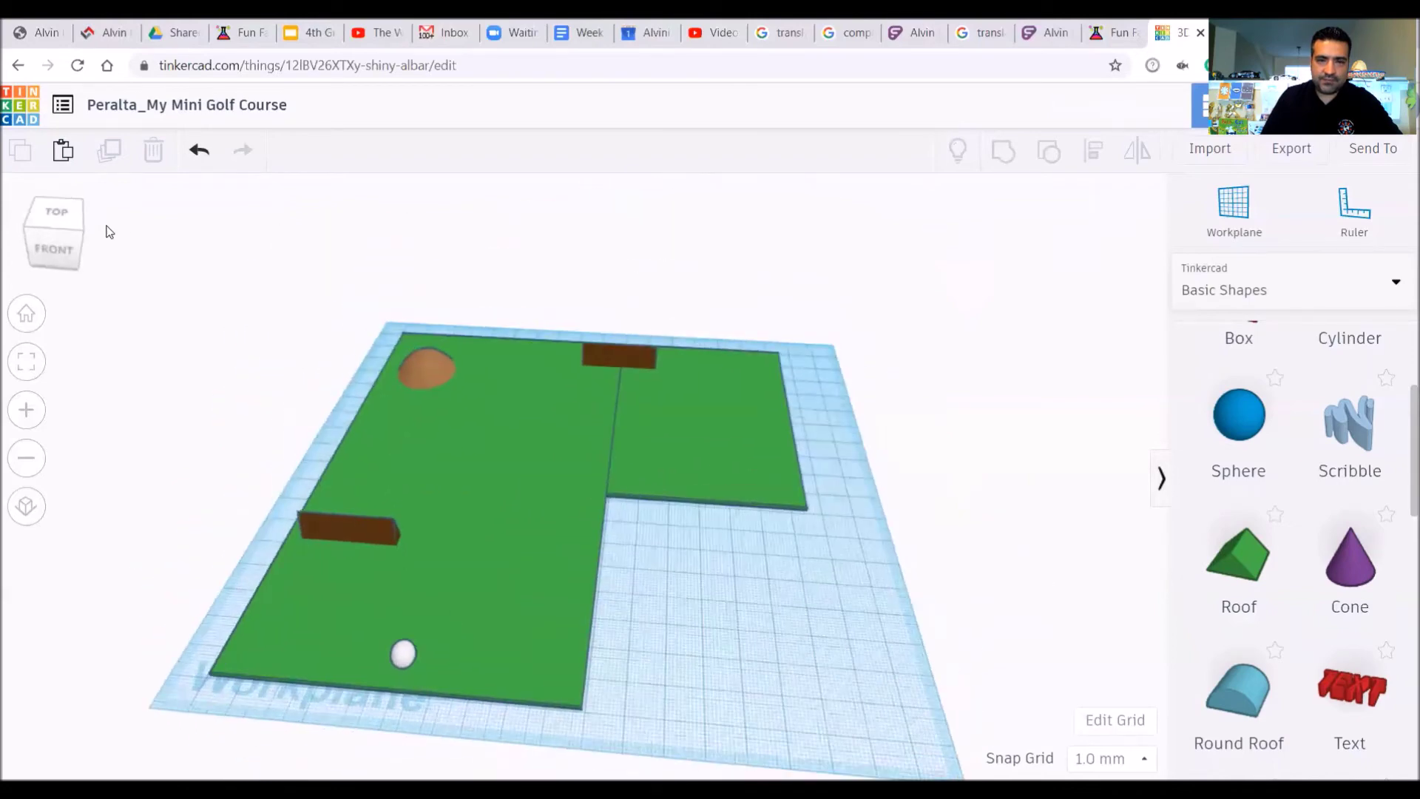
# Step: Place a grey tube on the course's short green arm
pyautogui.scroll(-10, 1232, 510)
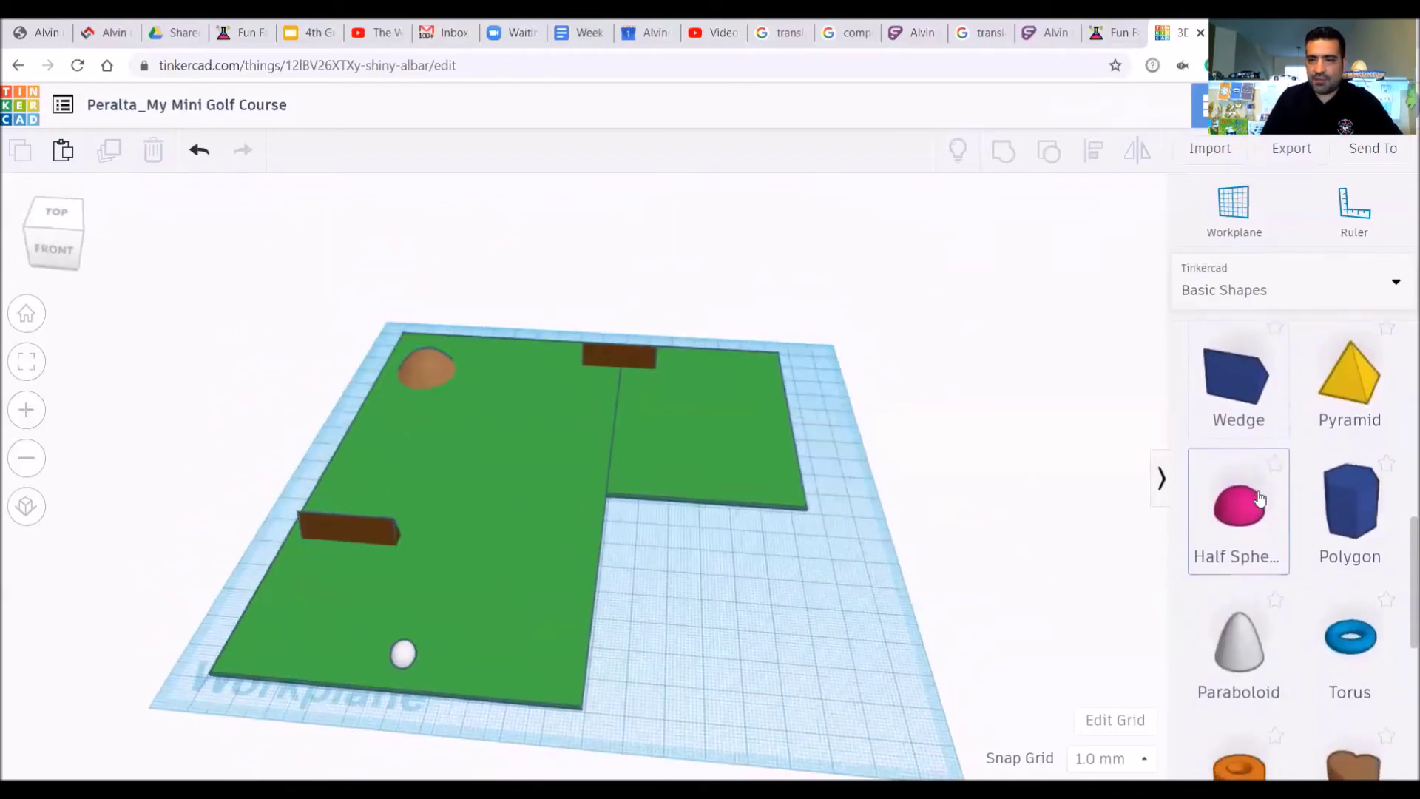
pyautogui.scroll(-1, 1250, 473)
pyautogui.scroll(3, 1238, 406)
pyautogui.moveTo(1259, 549); pyautogui.dragTo(724, 466)
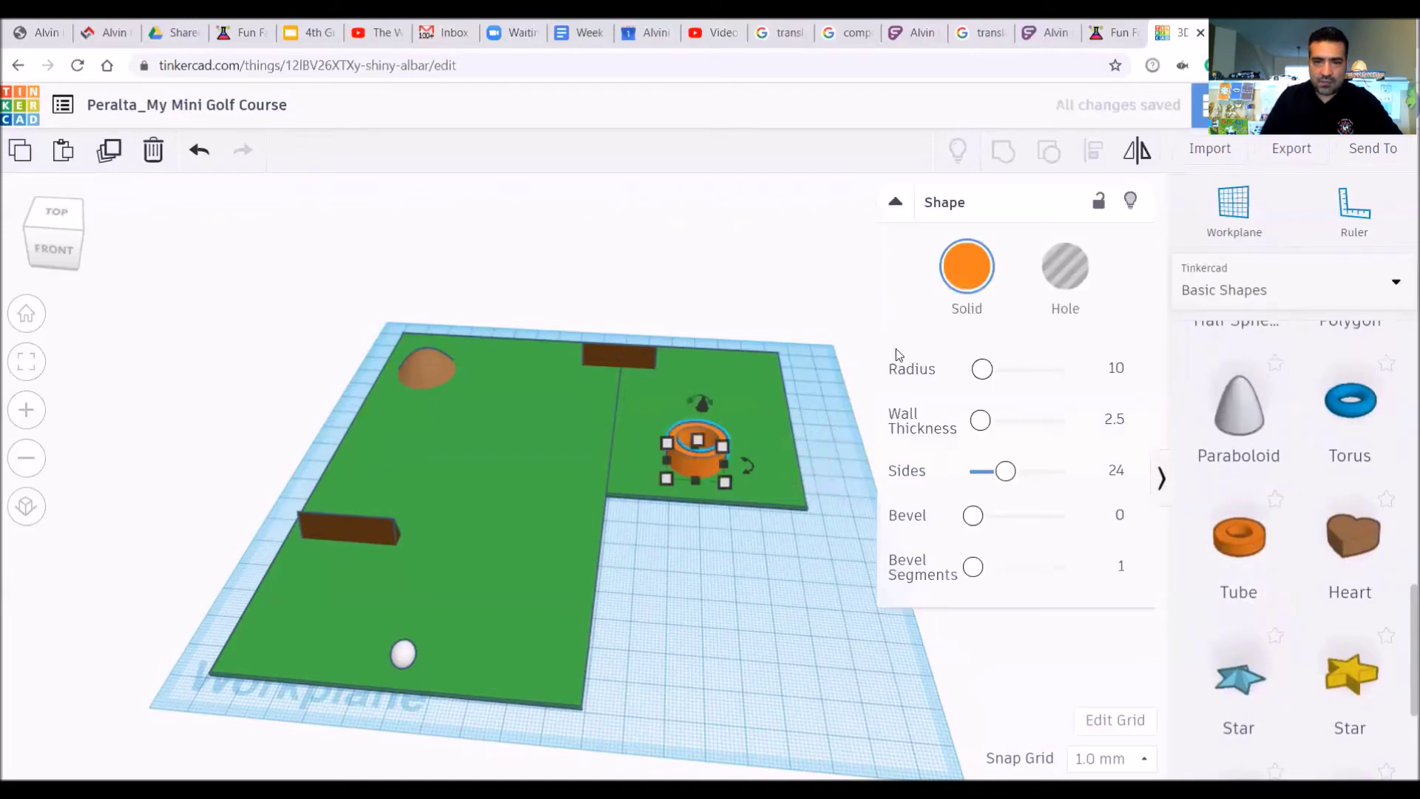
pyautogui.click(969, 275)
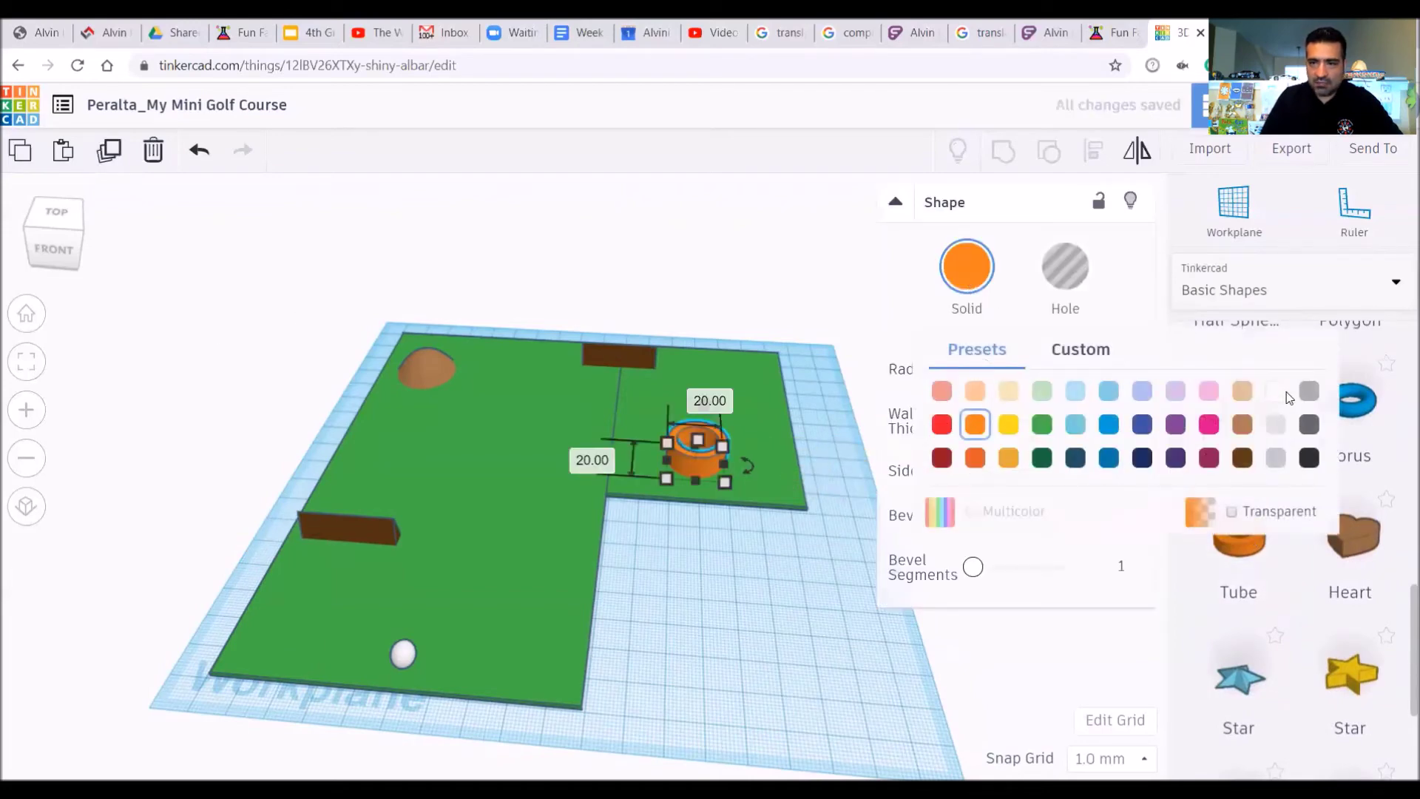
pyautogui.click(1310, 392)
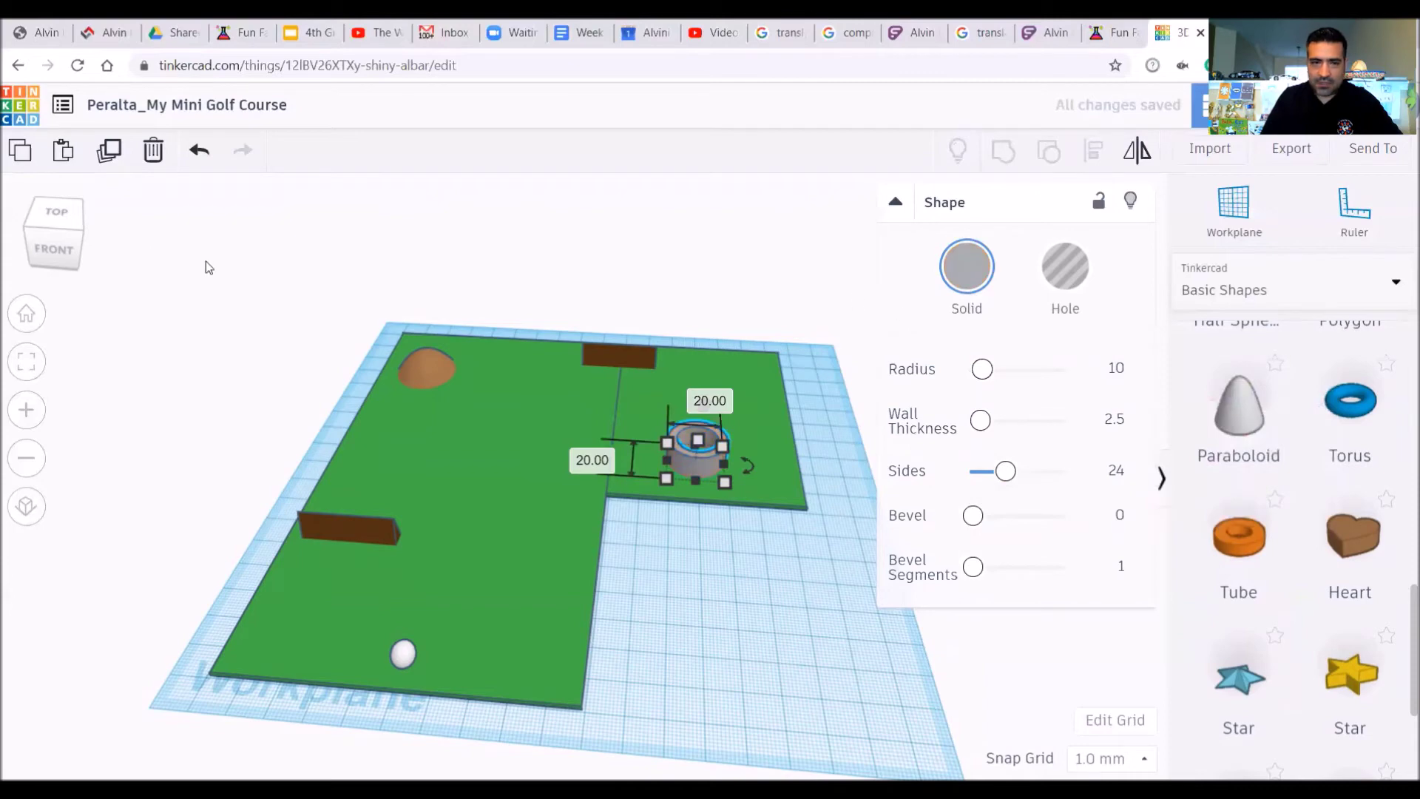
# Step: Flatten the tube to 3 high and sink it slightly into the green
pyautogui.moveTo(67, 246); pyautogui.dragTo(73, 253)
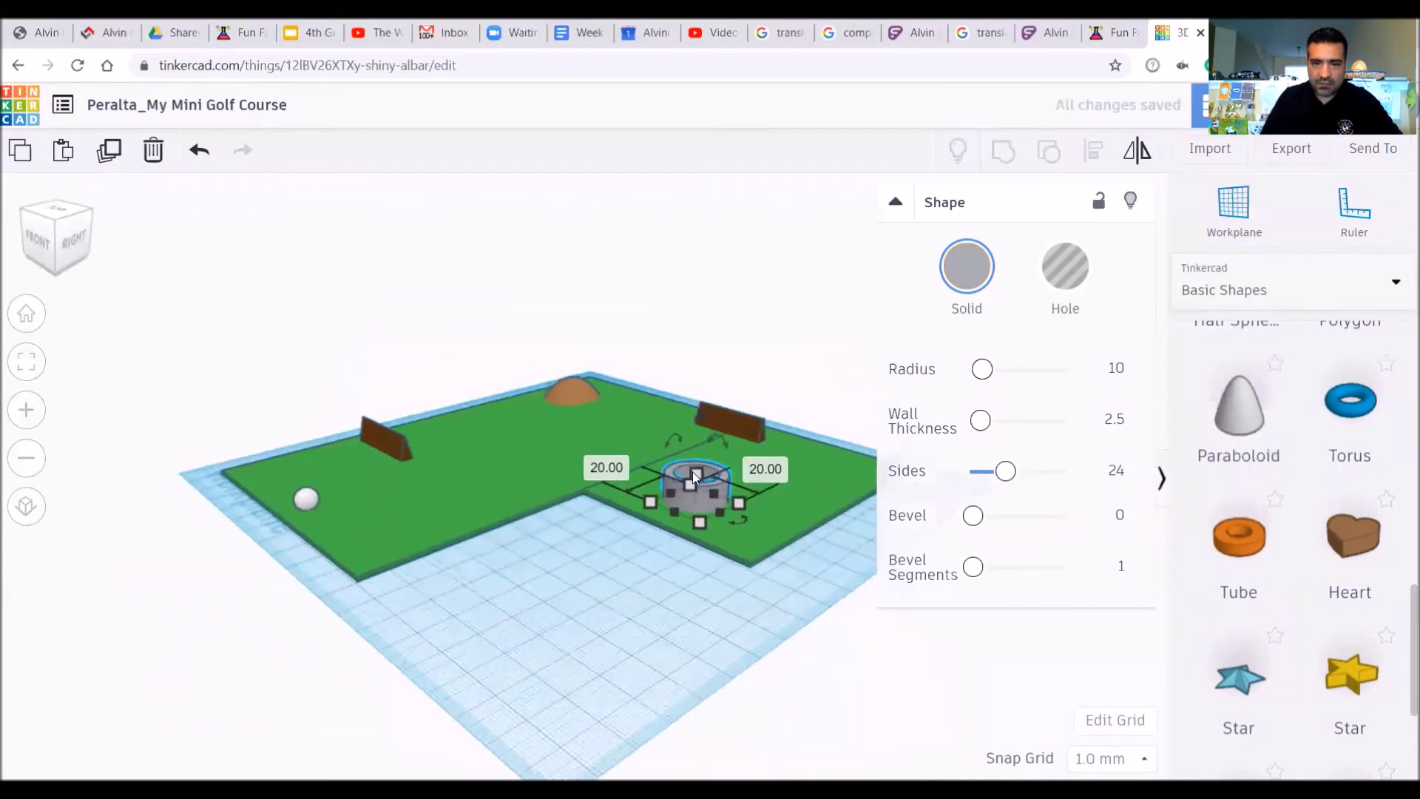
pyautogui.moveTo(696, 477); pyautogui.dragTo(700, 499)
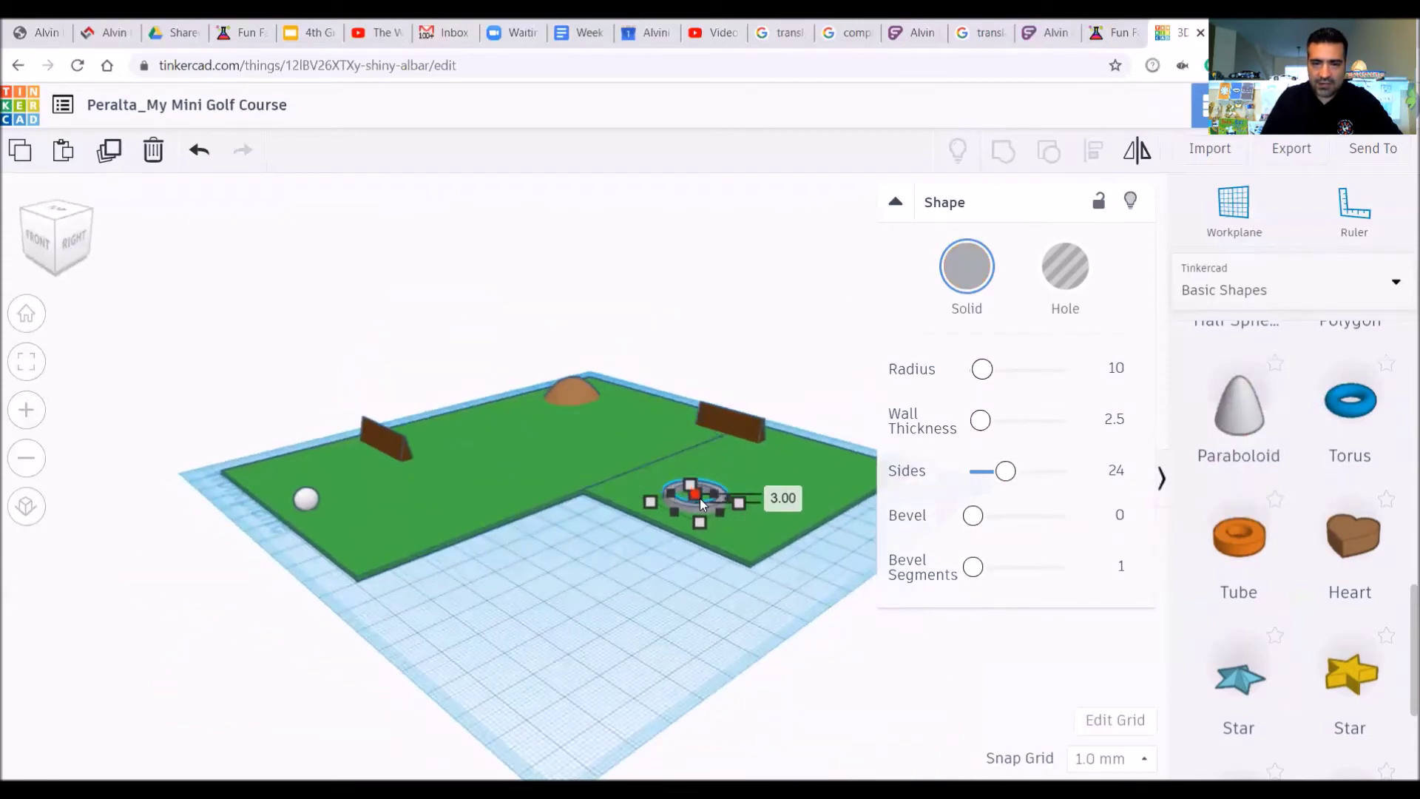
pyautogui.moveTo(48, 235)
pyautogui.mouseDown()
pyautogui.moveTo(33, 239)
pyautogui.moveTo(74, 249)
pyautogui.moveTo(24, 234)
pyautogui.moveTo(68, 245)
pyautogui.mouseUp()
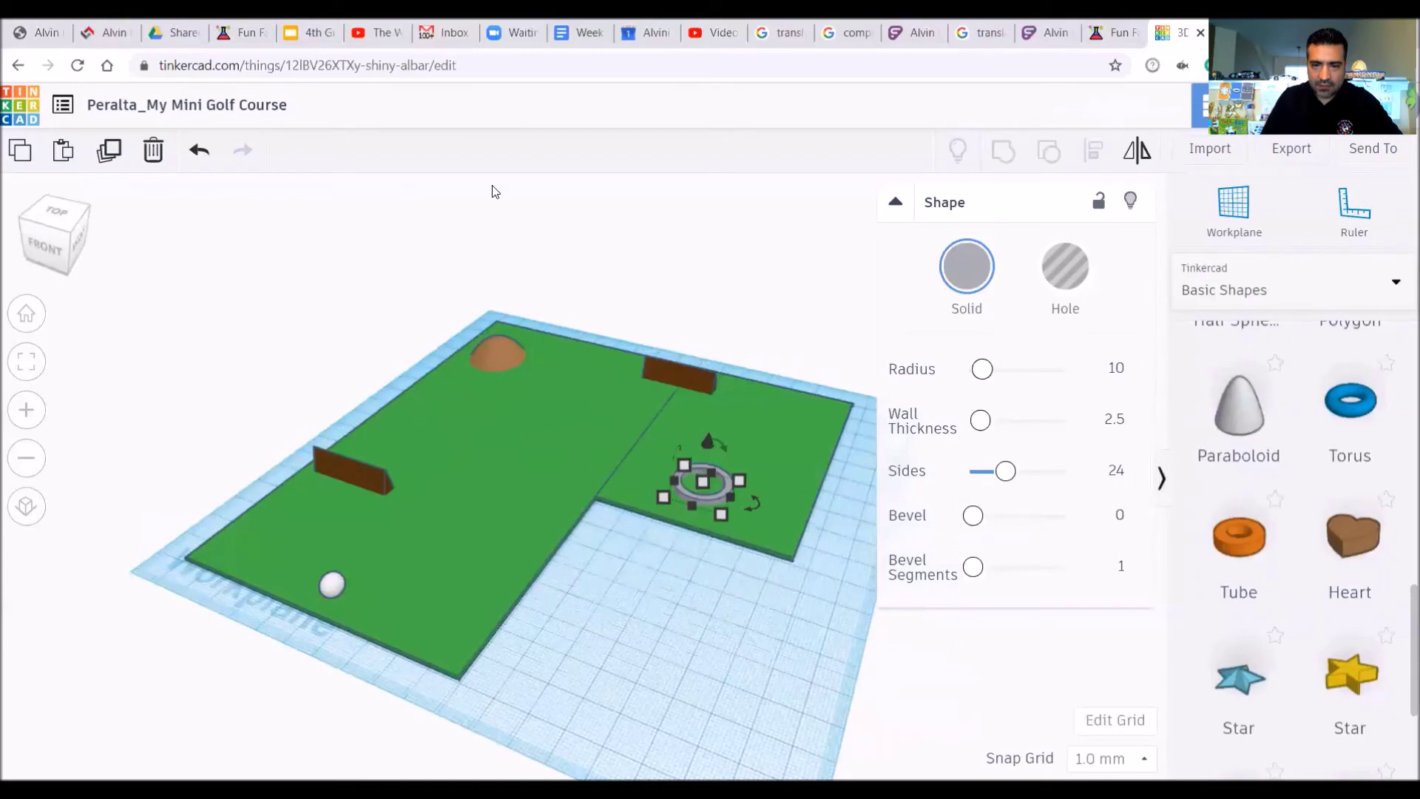
pyautogui.click(67, 246)
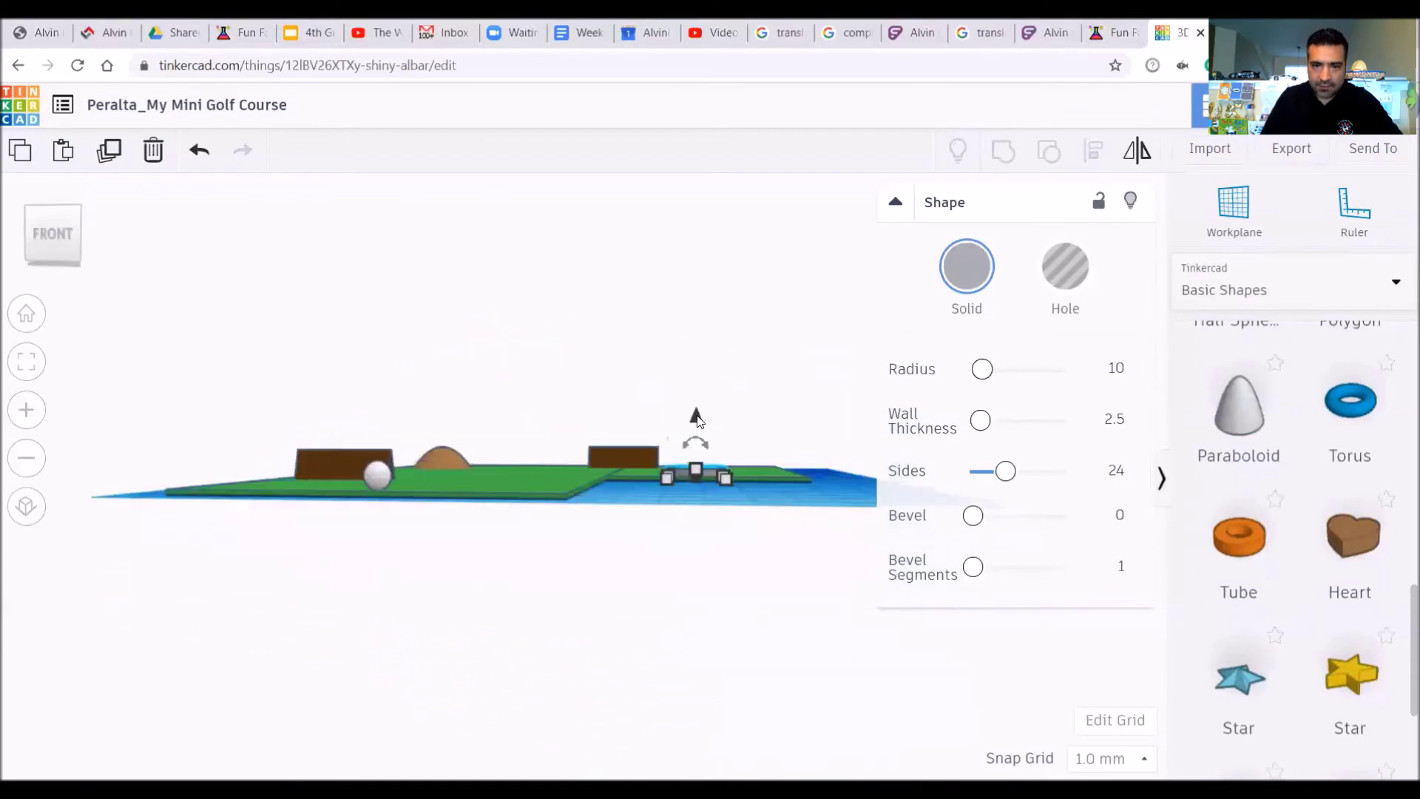
pyautogui.moveTo(697, 418); pyautogui.dragTo(696, 423)
pyautogui.click(41, 207)
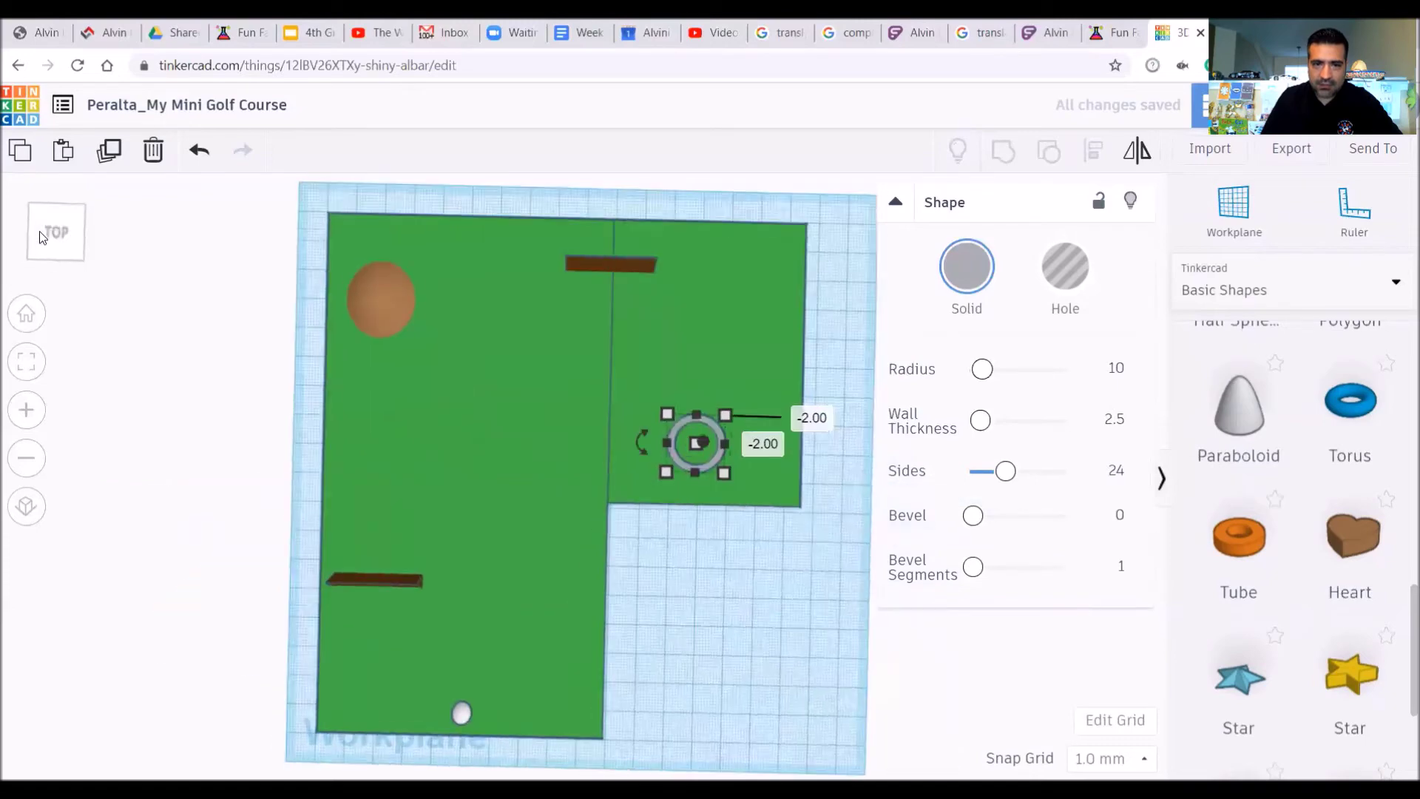
pyautogui.click(41, 235)
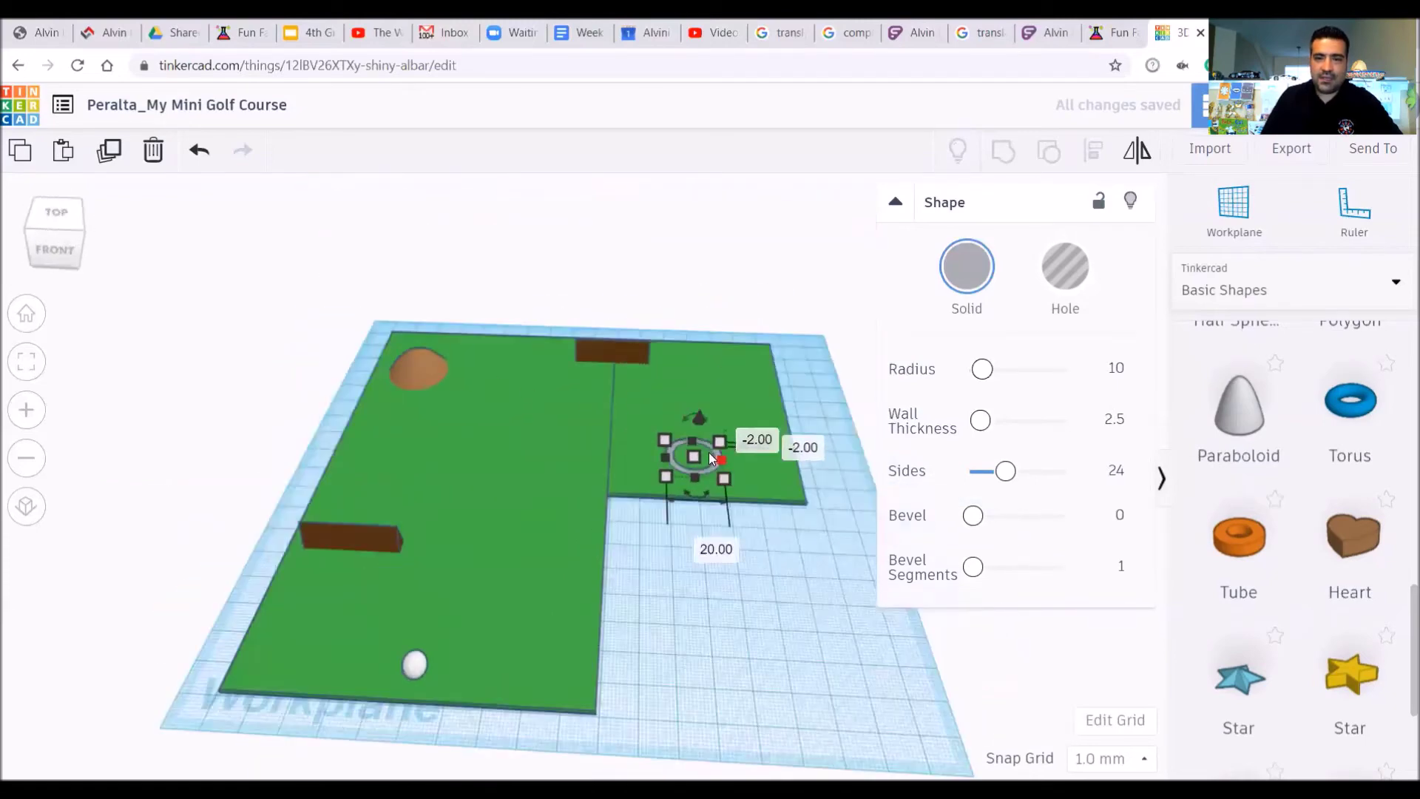
# Step: Undo accidental edits to the green section and resize the ring to 20 by 16
pyautogui.click(706, 409)
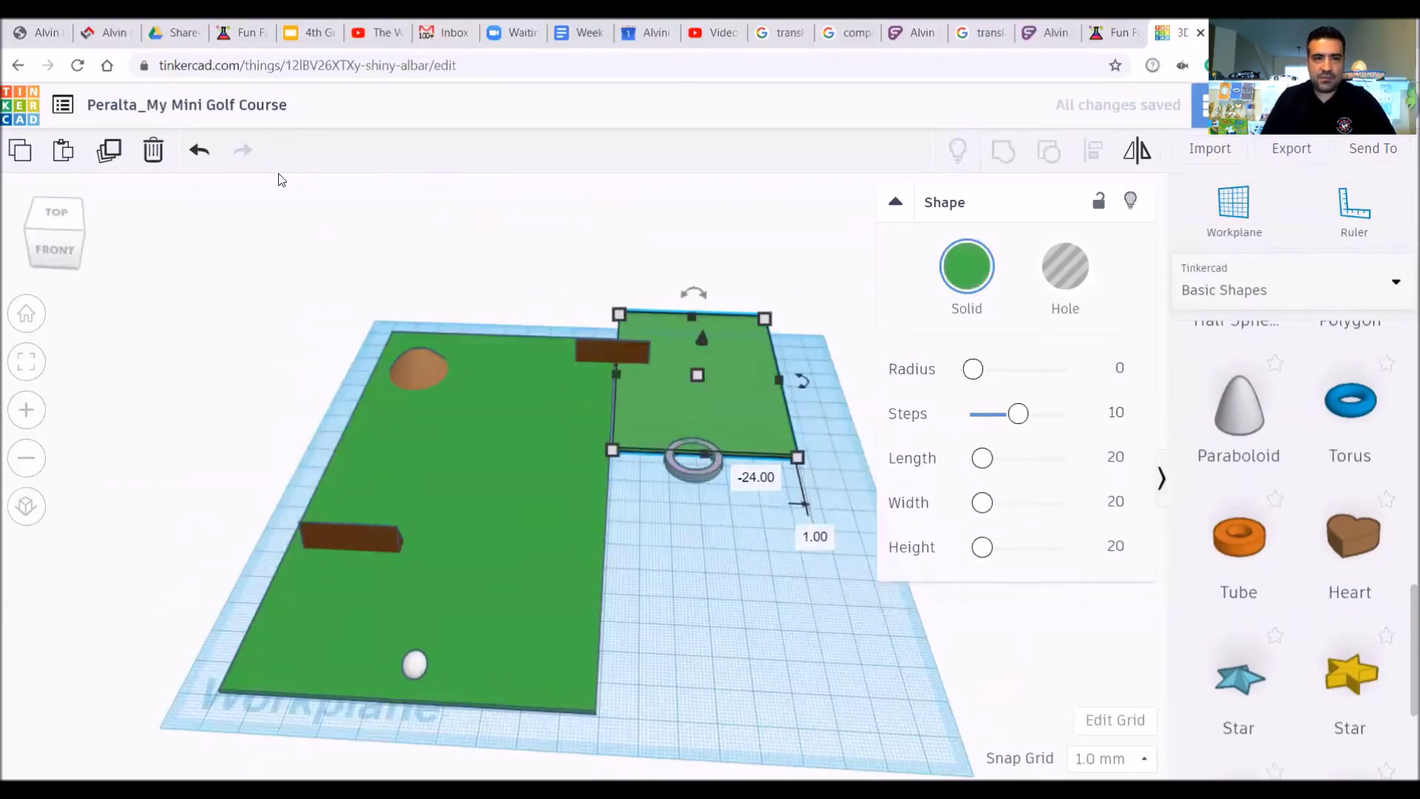
pyautogui.click(198, 150)
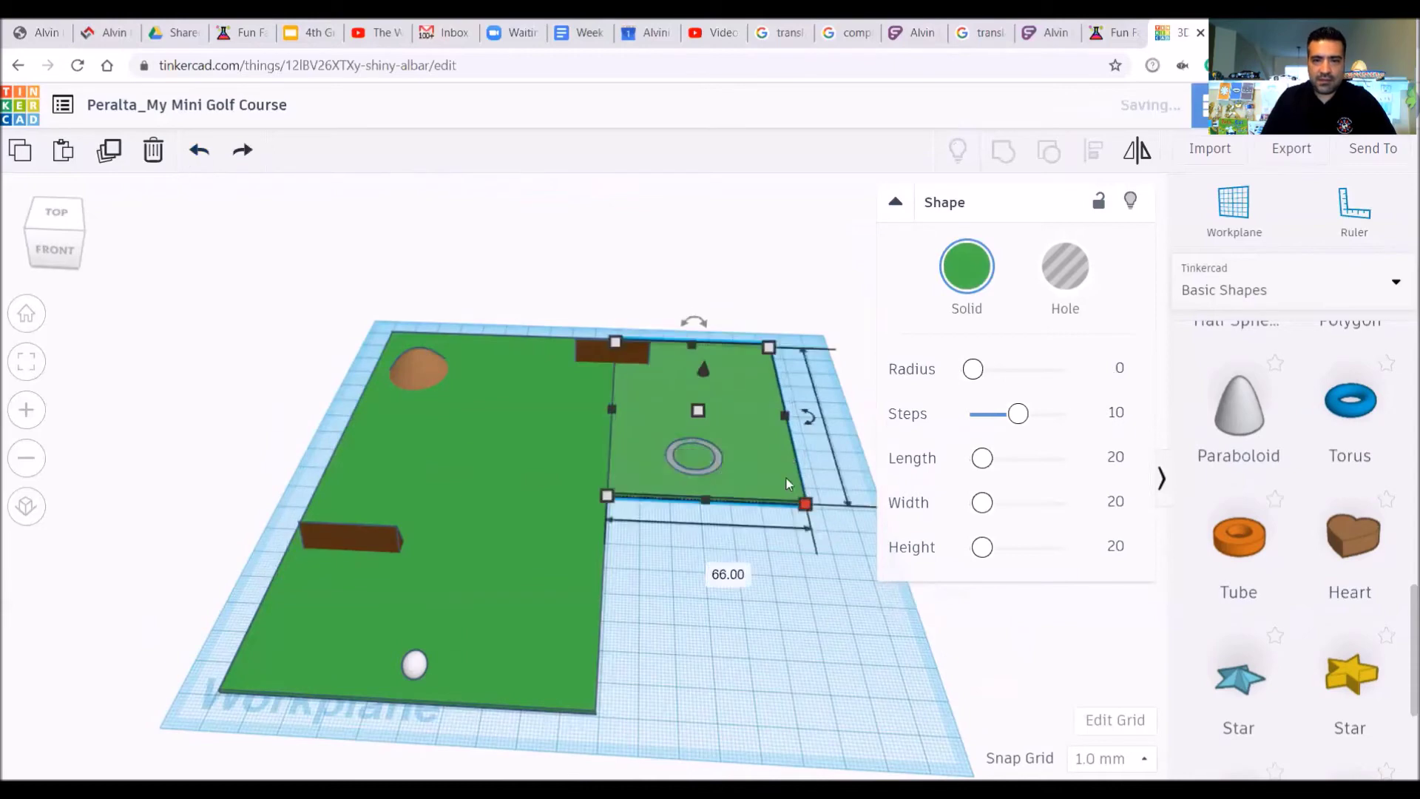
pyautogui.click(704, 438)
pyautogui.click(704, 438)
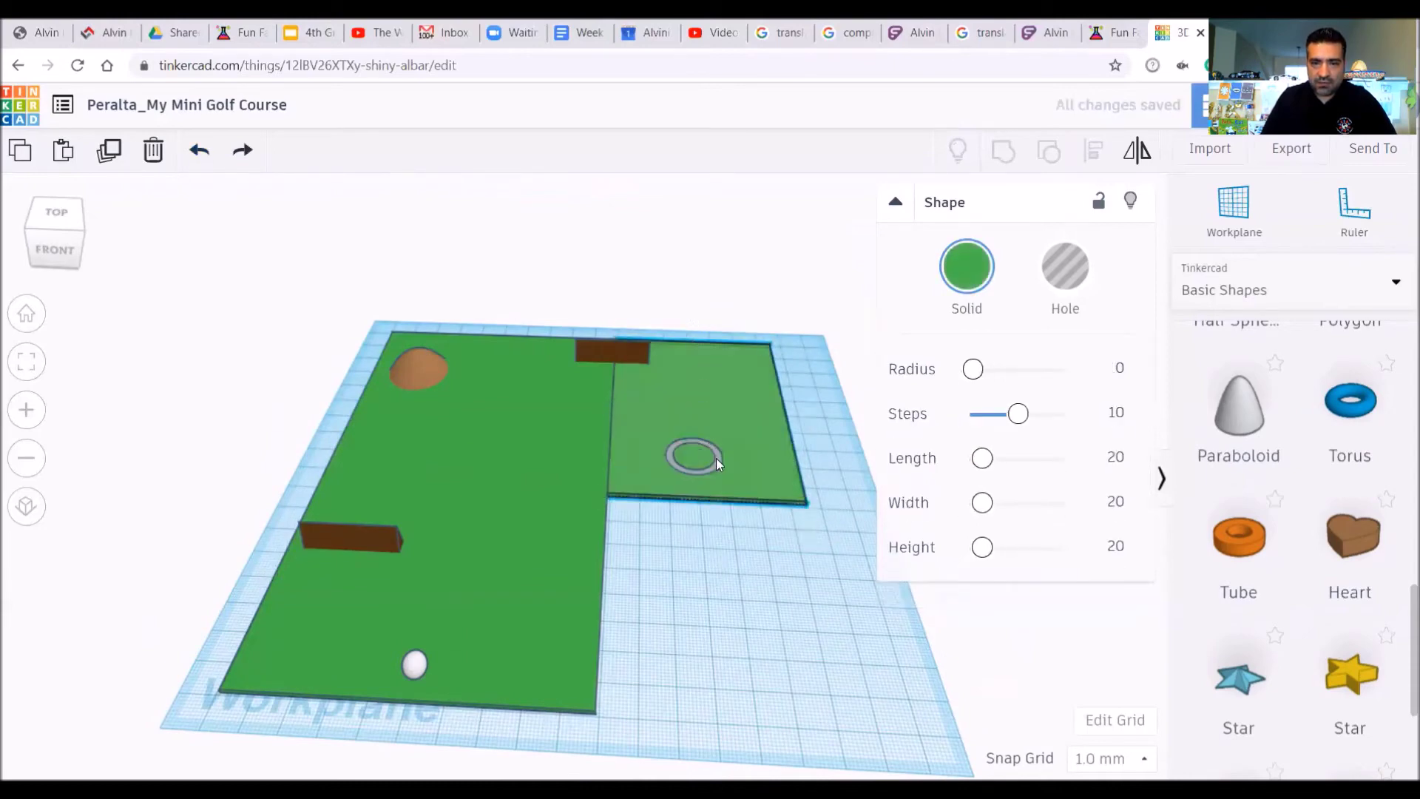
pyautogui.click(716, 459)
pyautogui.moveTo(727, 464); pyautogui.dragTo(755, 462)
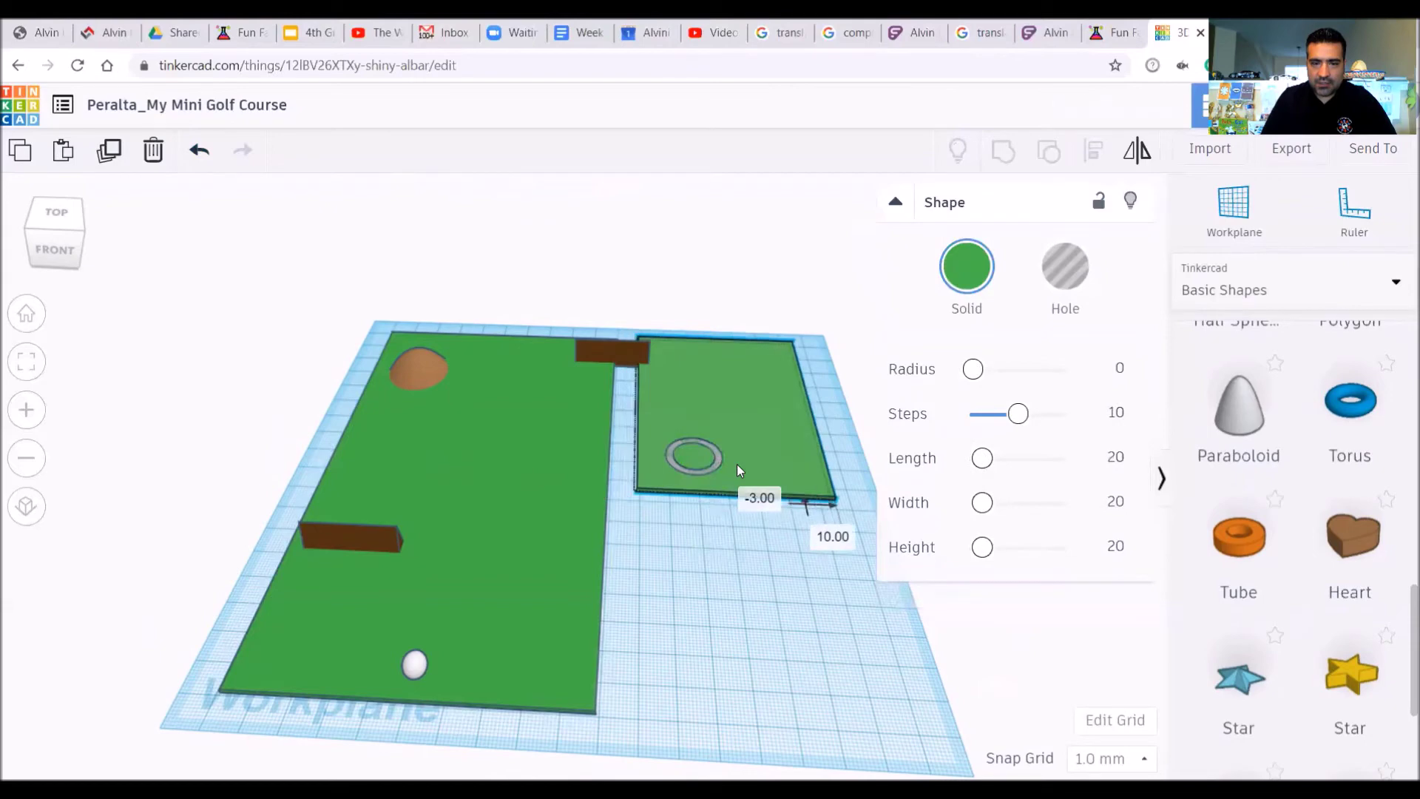
pyautogui.hotkey('ctrl', 'z')
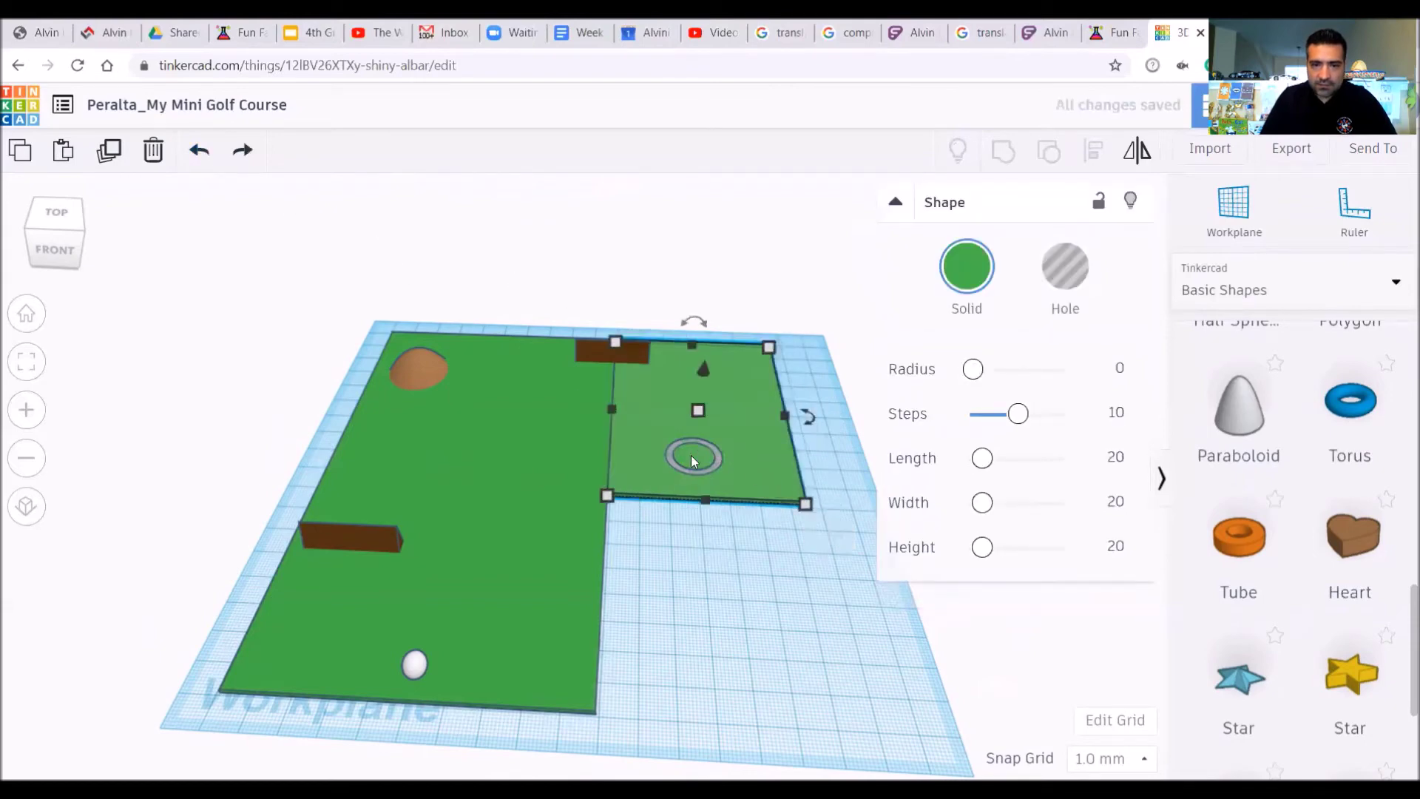
pyautogui.click(705, 476)
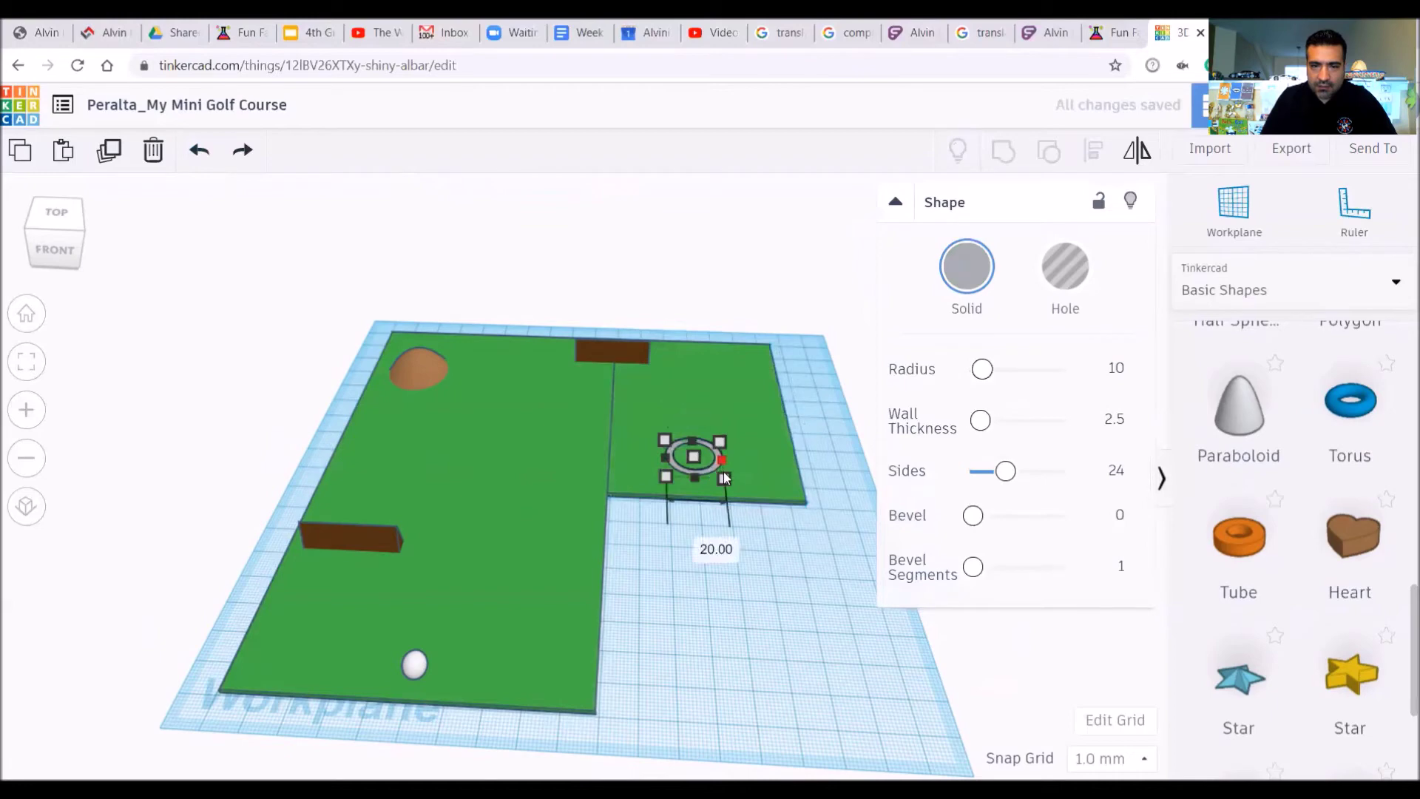
pyautogui.moveTo(725, 479); pyautogui.dragTo(756, 480)
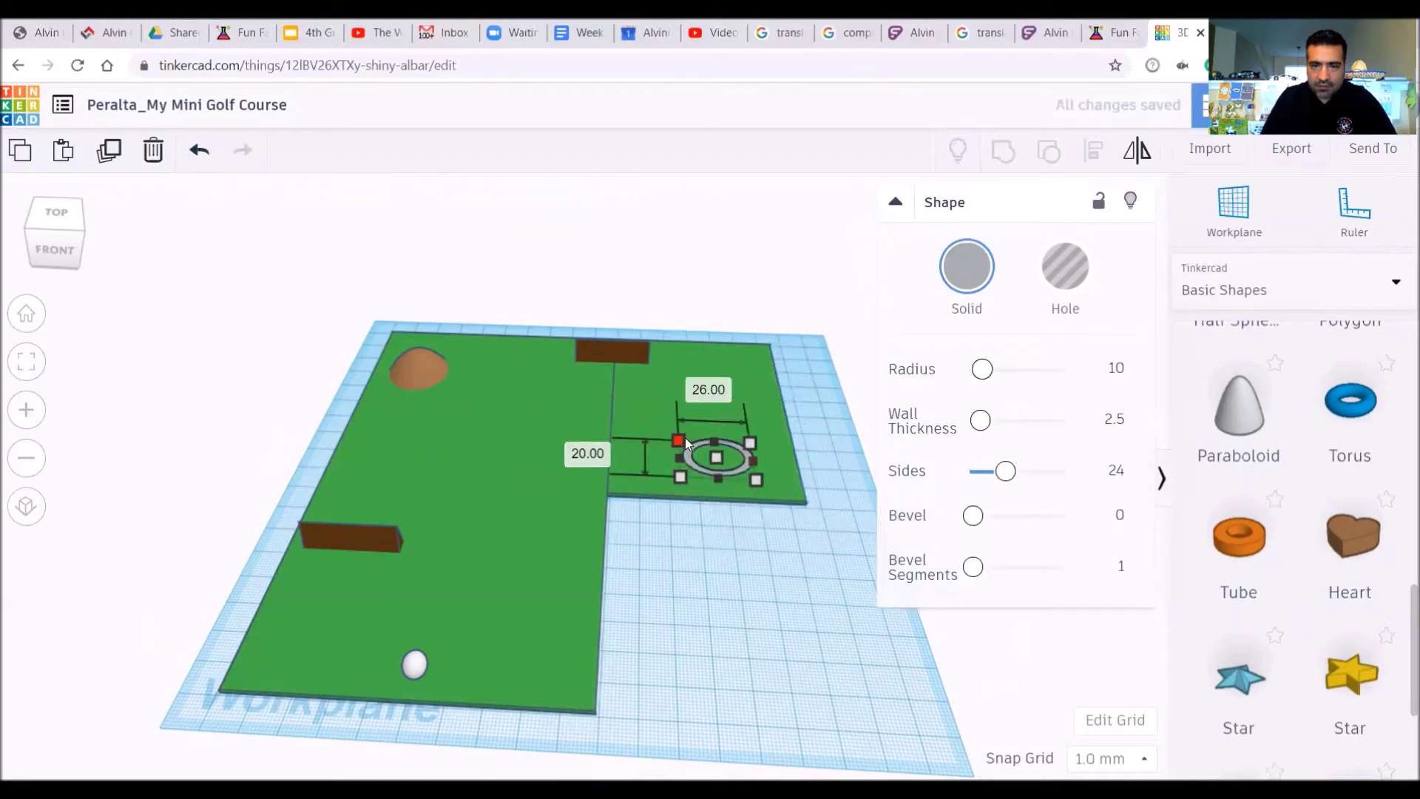
pyautogui.moveTo(685, 442); pyautogui.dragTo(697, 450)
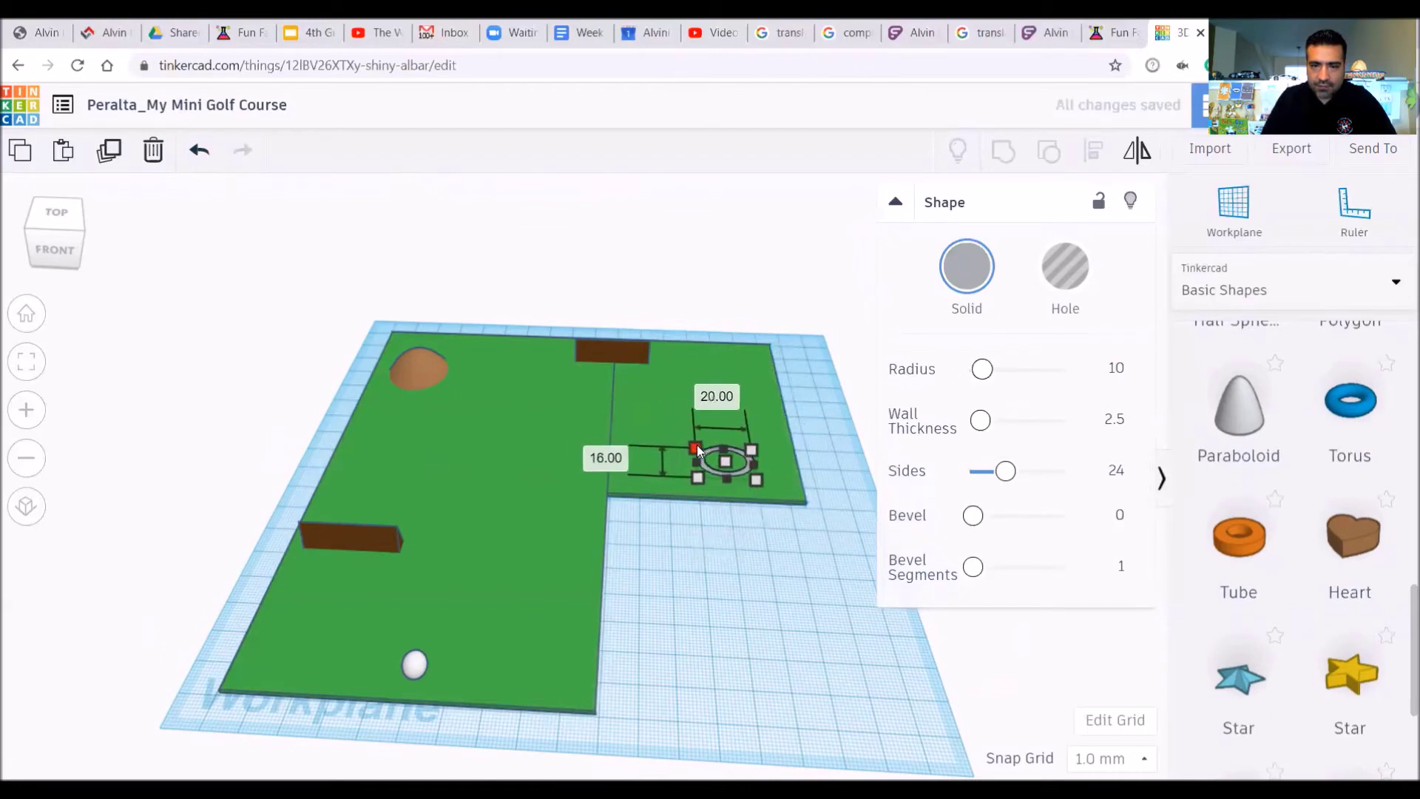
pyautogui.click(79, 240)
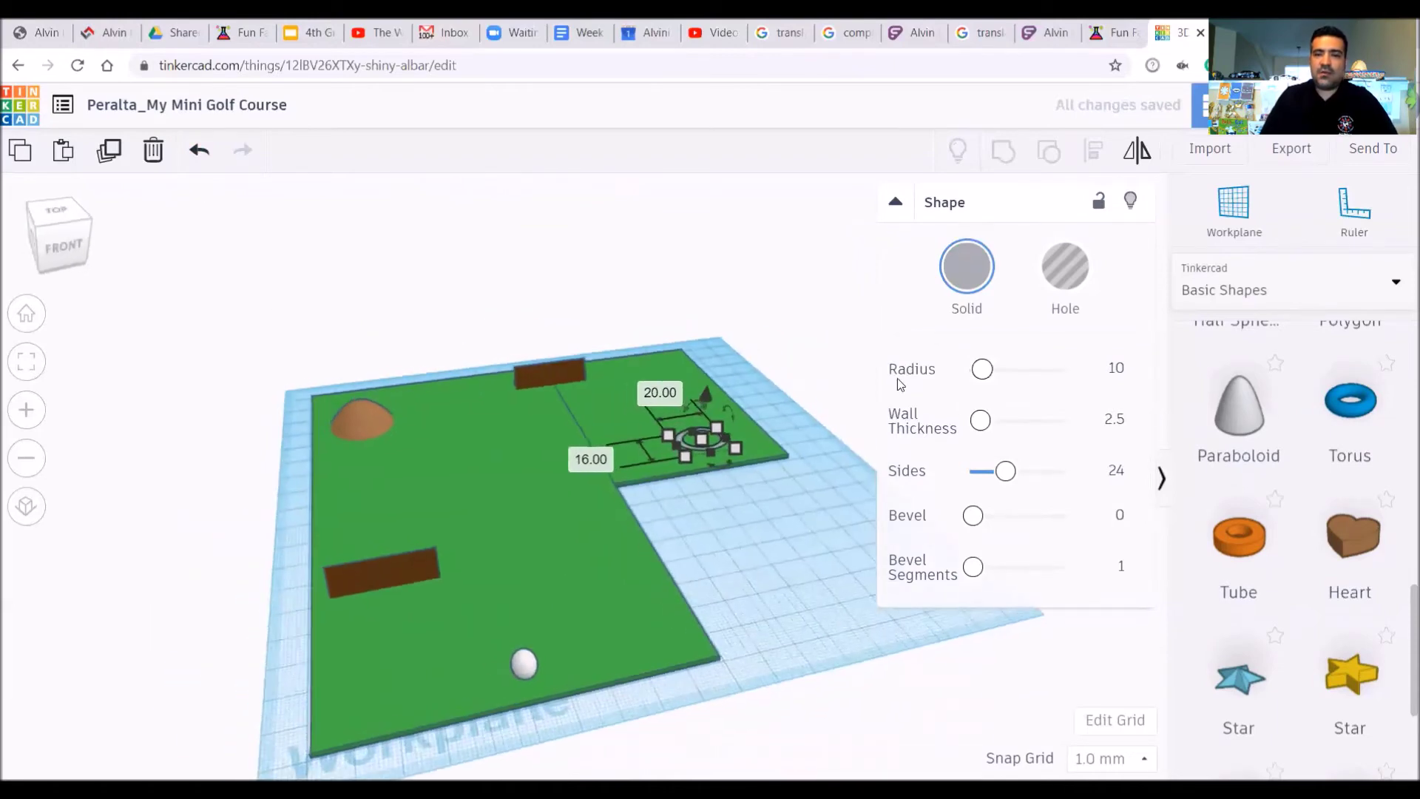
# Step: Add a cylinder, sink it into the course, and colour it brown
pyautogui.scroll(5, 1334, 492)
pyautogui.scroll(4, 1334, 492)
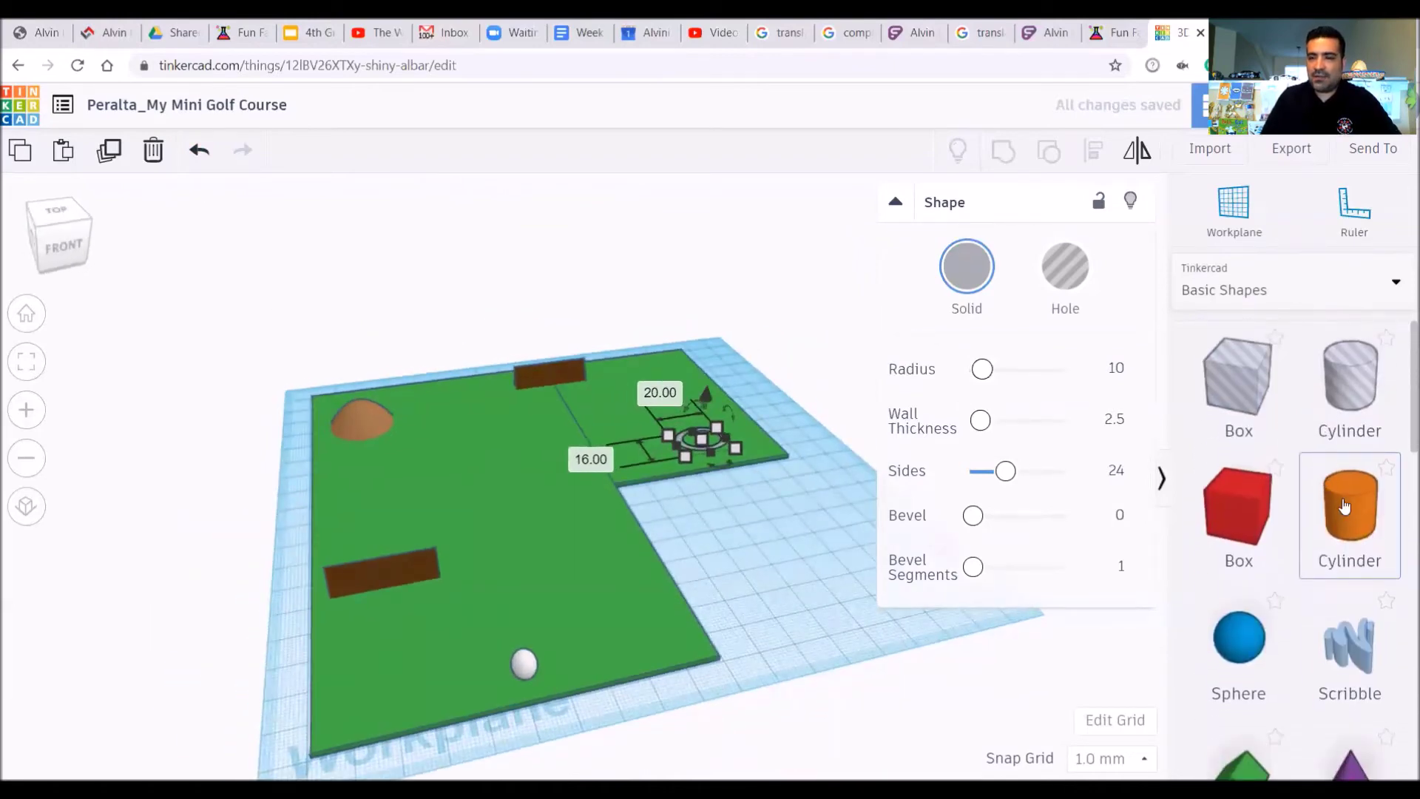
pyautogui.scroll(-3, 1265, 523)
pyautogui.scroll(-2, 1265, 524)
pyautogui.scroll(2, 1270, 514)
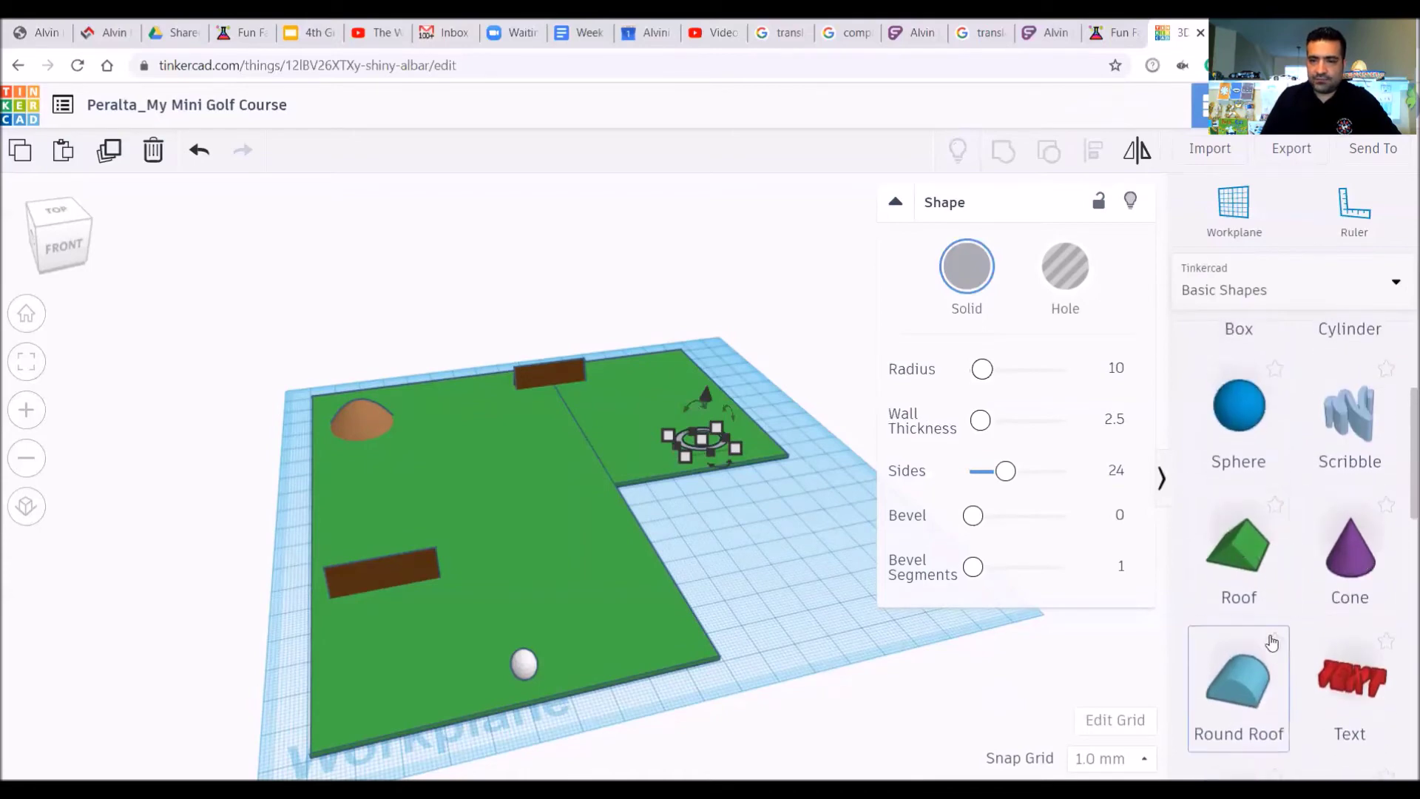
pyautogui.scroll(-3, 1272, 628)
pyautogui.scroll(3, 1250, 585)
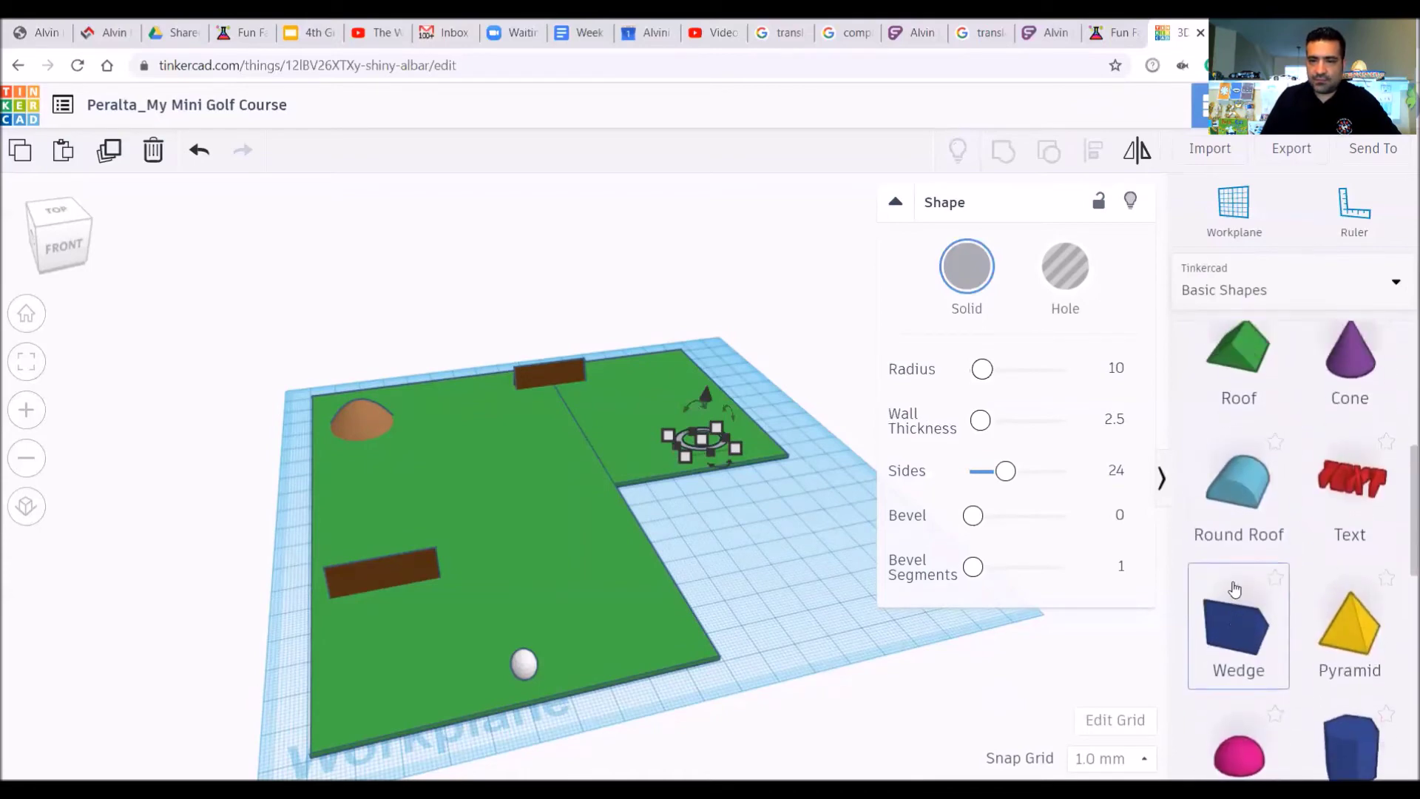
pyautogui.scroll(3, 1242, 455)
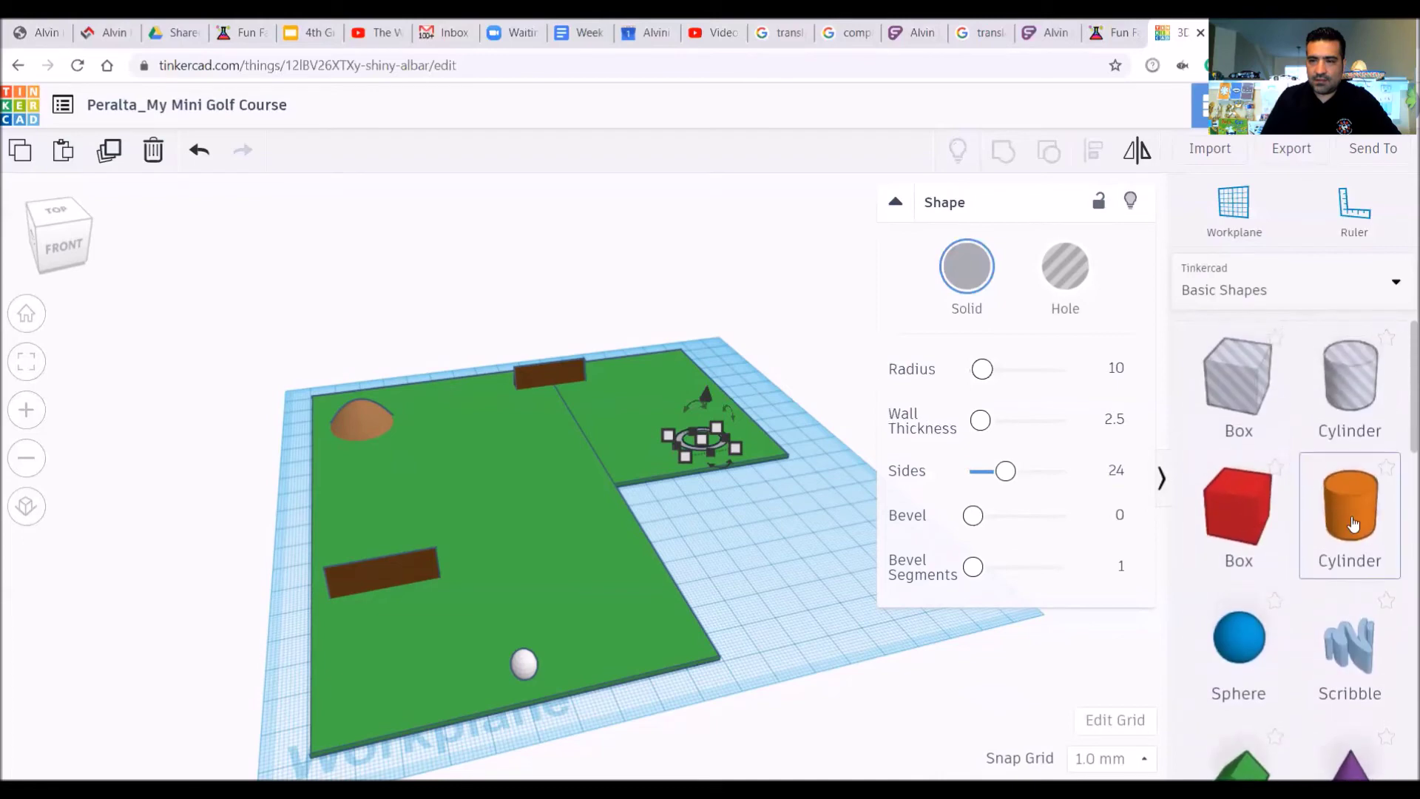
pyautogui.moveTo(1350, 511); pyautogui.dragTo(493, 454)
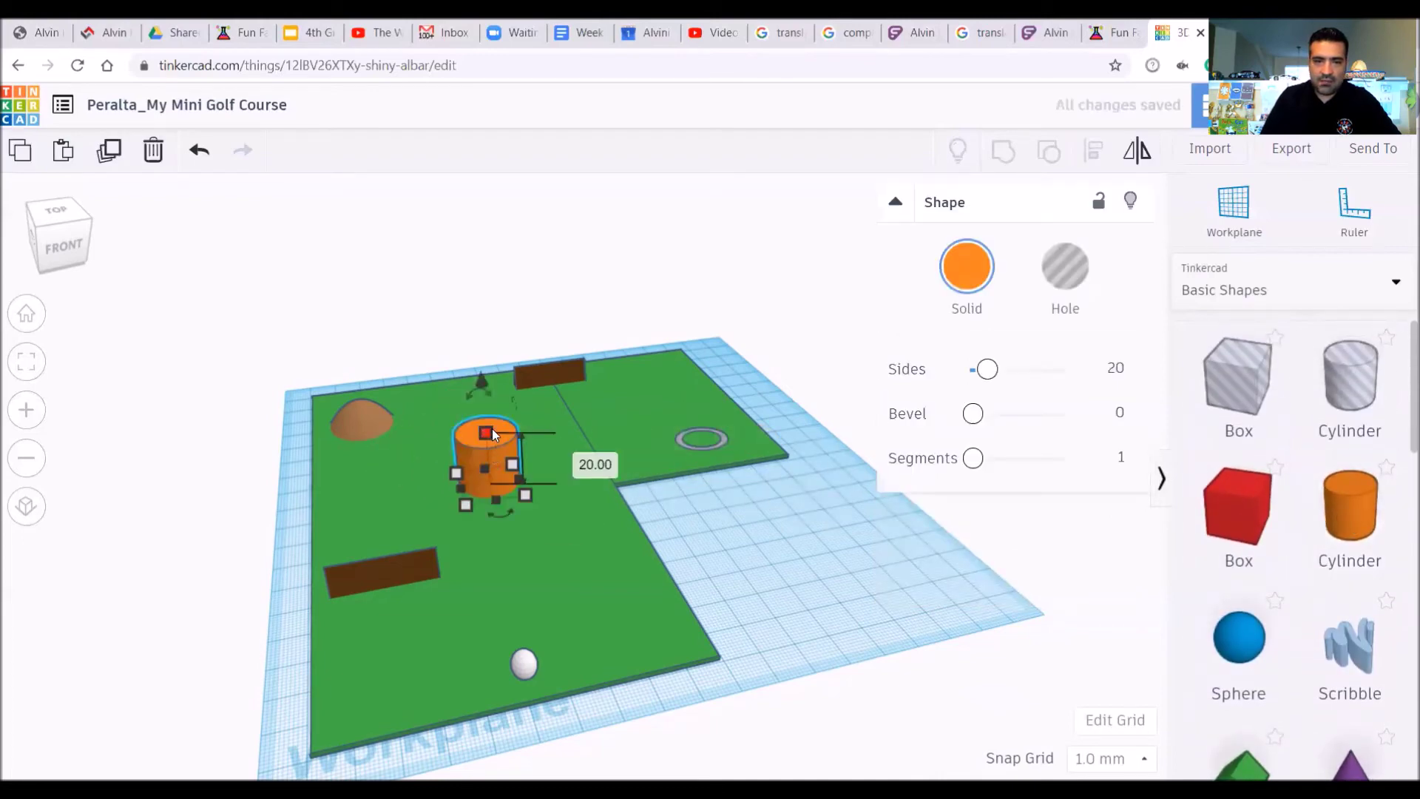
pyautogui.moveTo(479, 394); pyautogui.dragTo(485, 428)
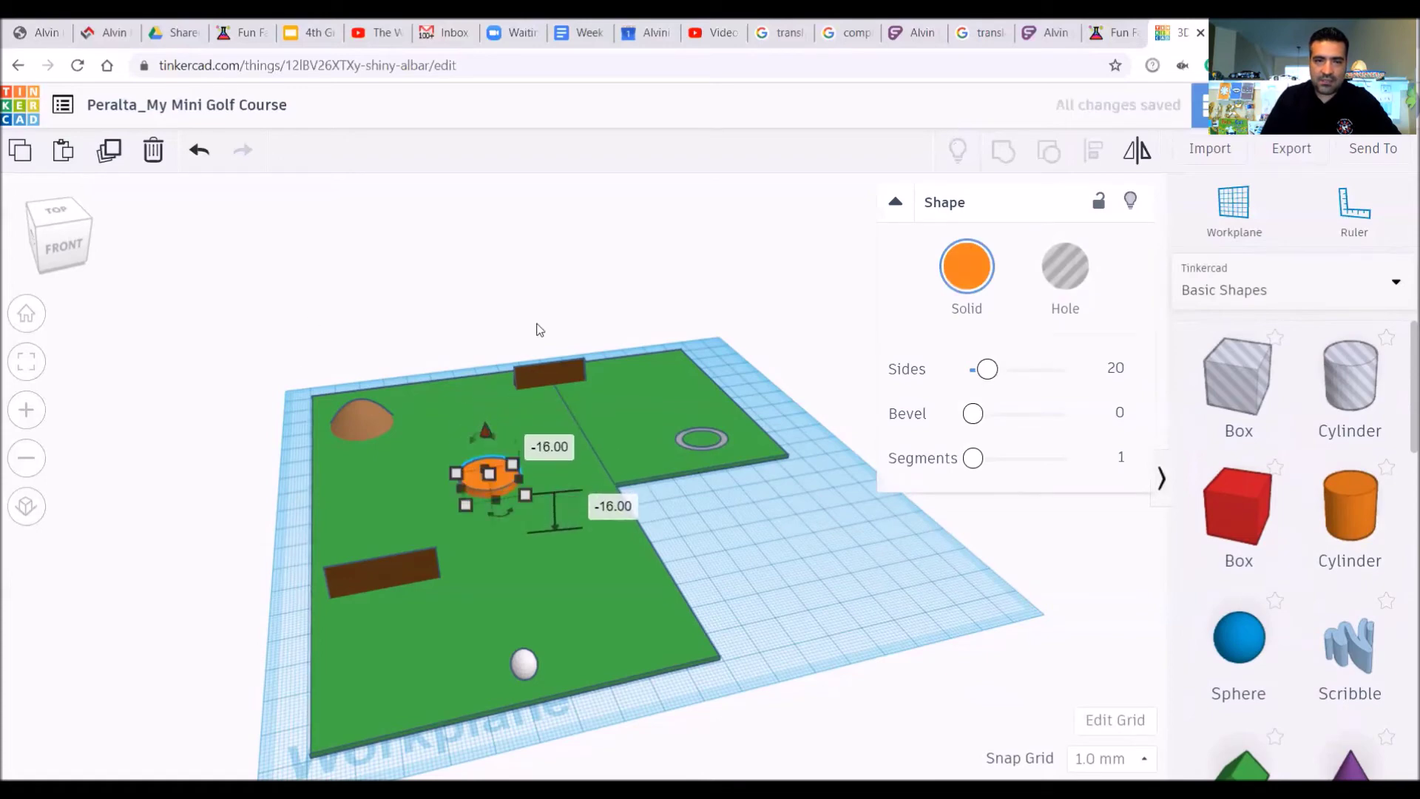
pyautogui.click(980, 271)
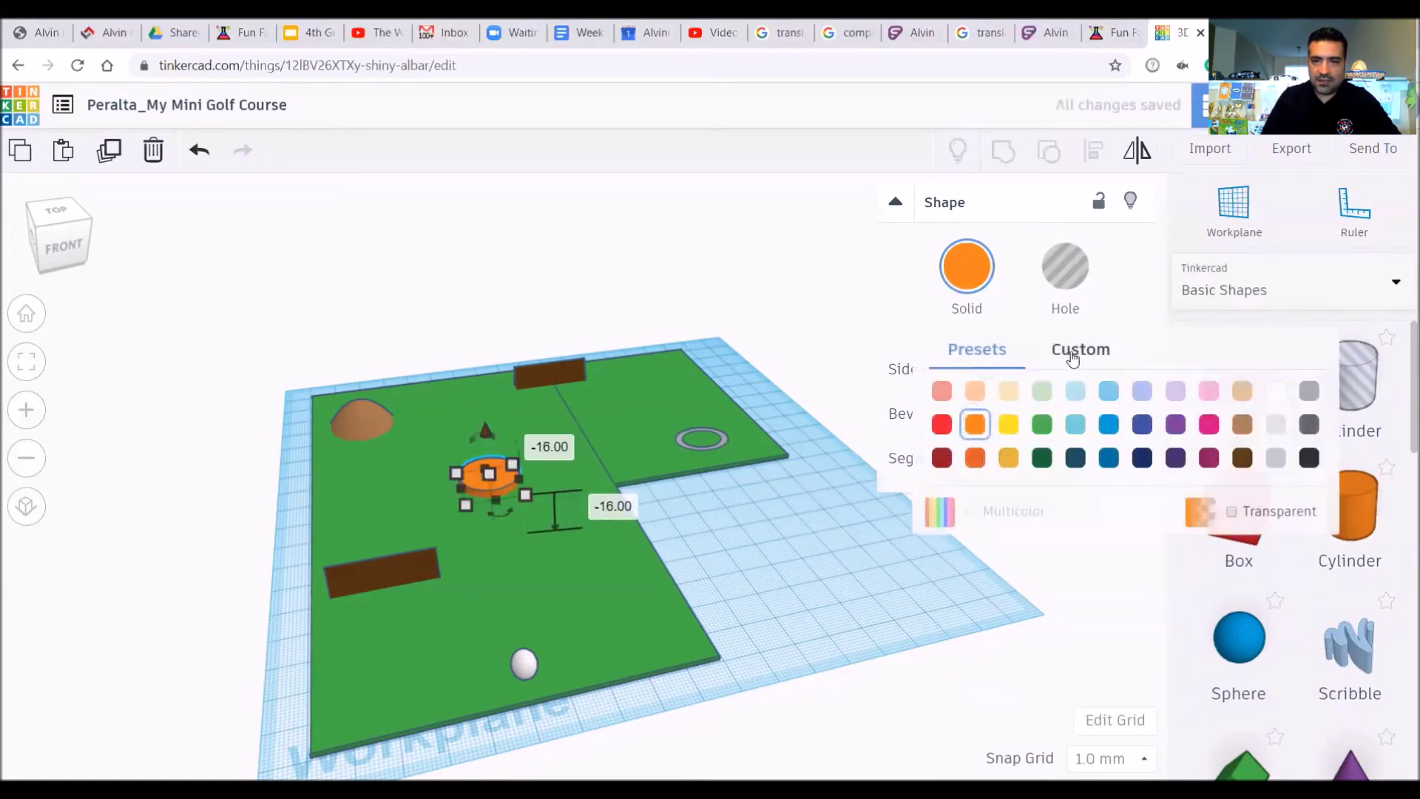
pyautogui.click(1242, 391)
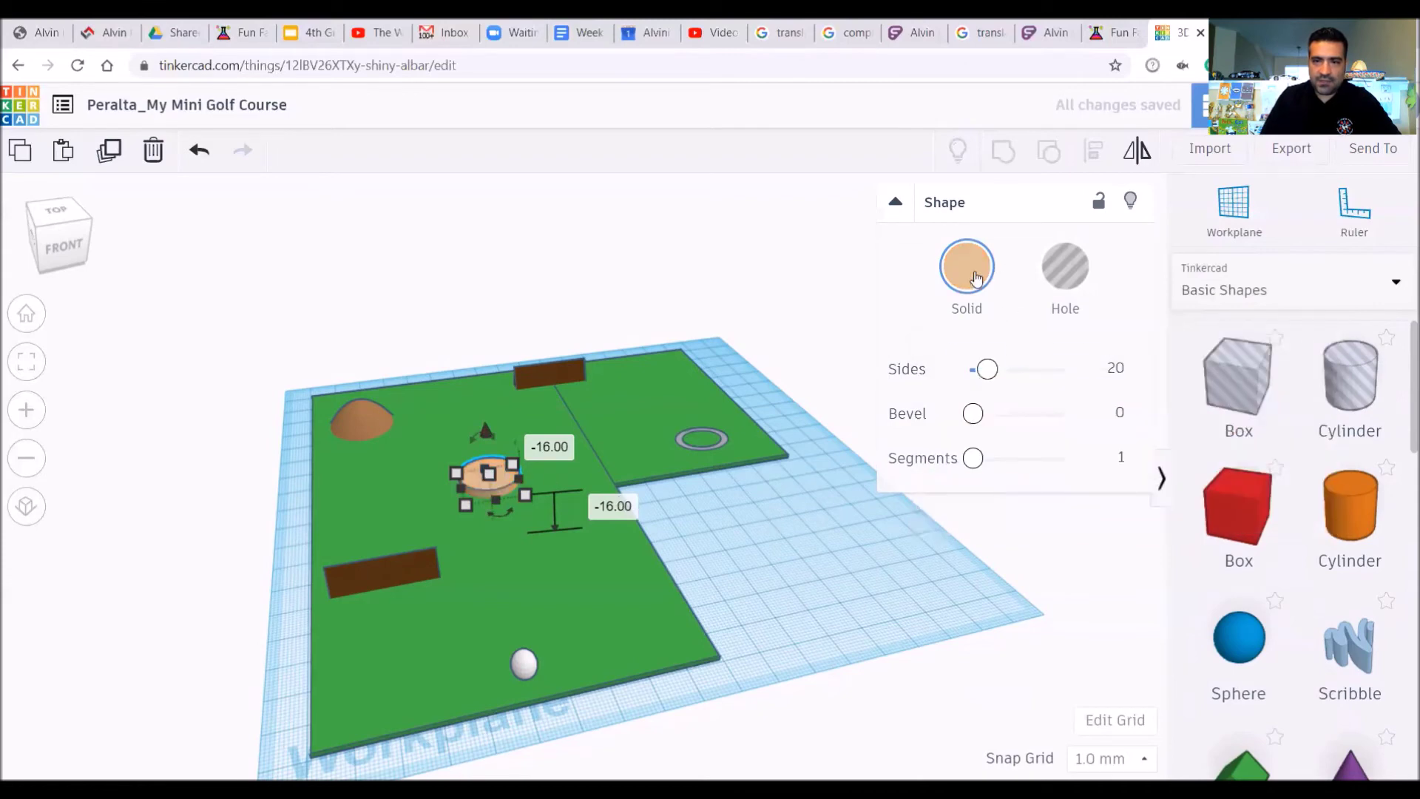
pyautogui.click(976, 277)
pyautogui.click(1245, 426)
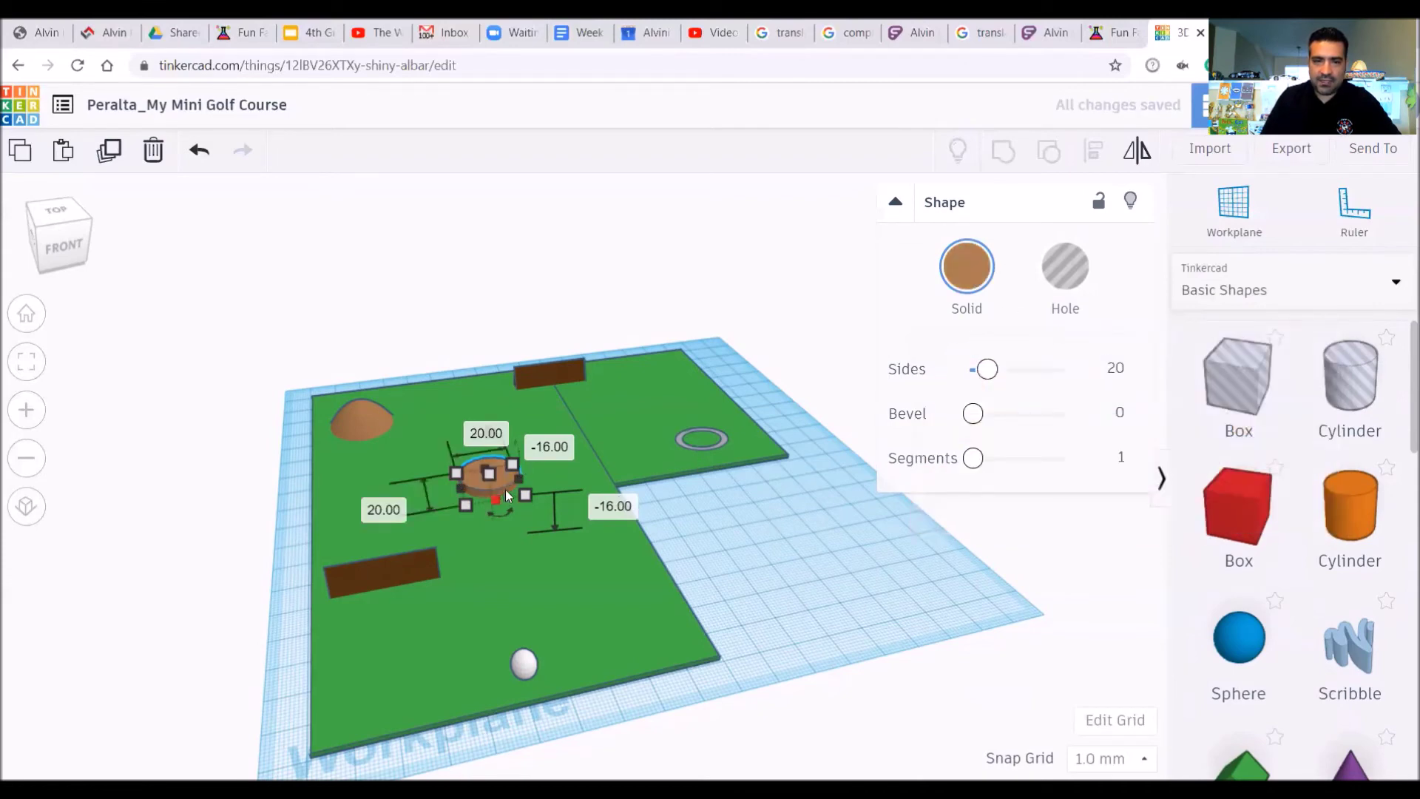
# Step: Move the brown cylinder to the course middle, lift it onto the green, and narrow it into a trunk
pyautogui.moveTo(494, 485); pyautogui.dragTo(569, 493)
pyautogui.click(57, 214)
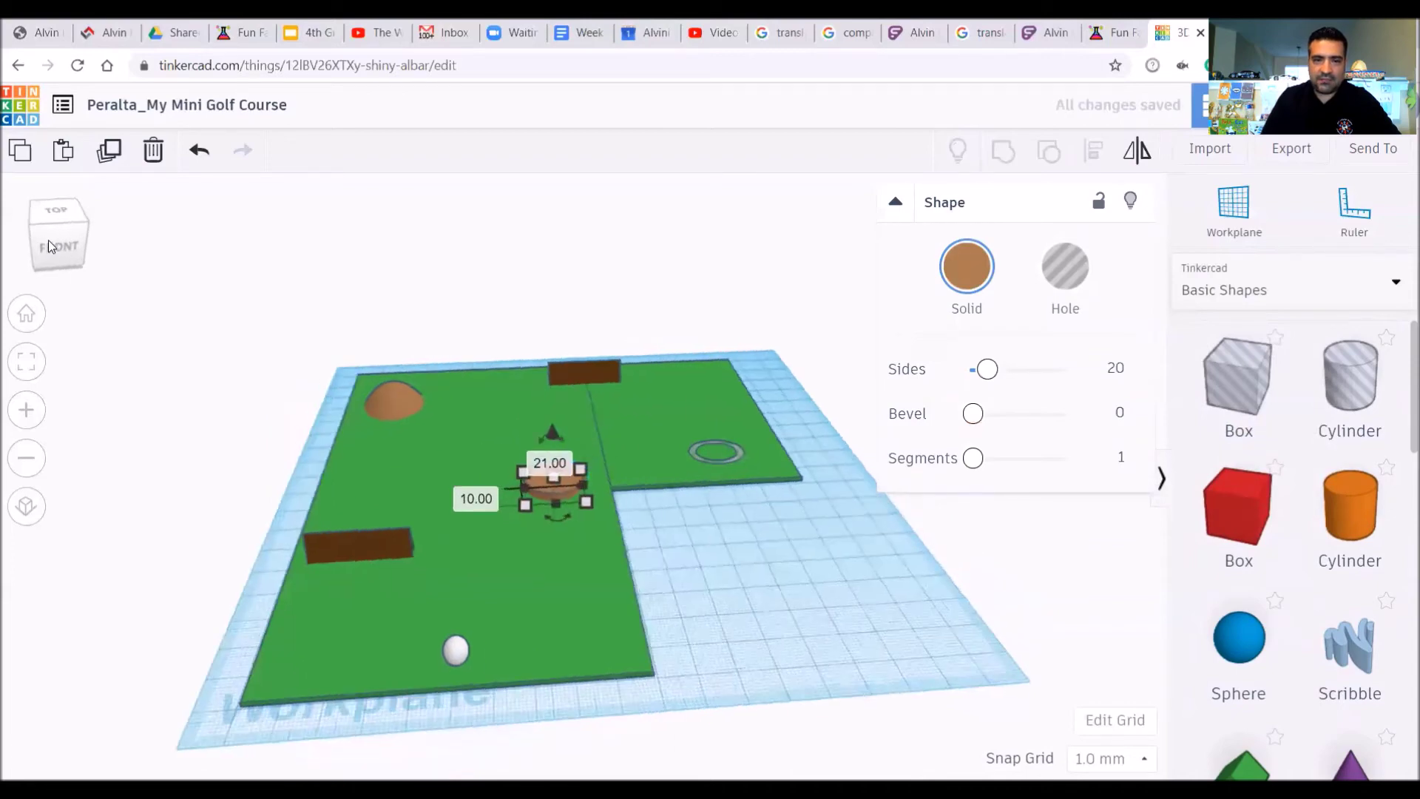
pyautogui.click(54, 261)
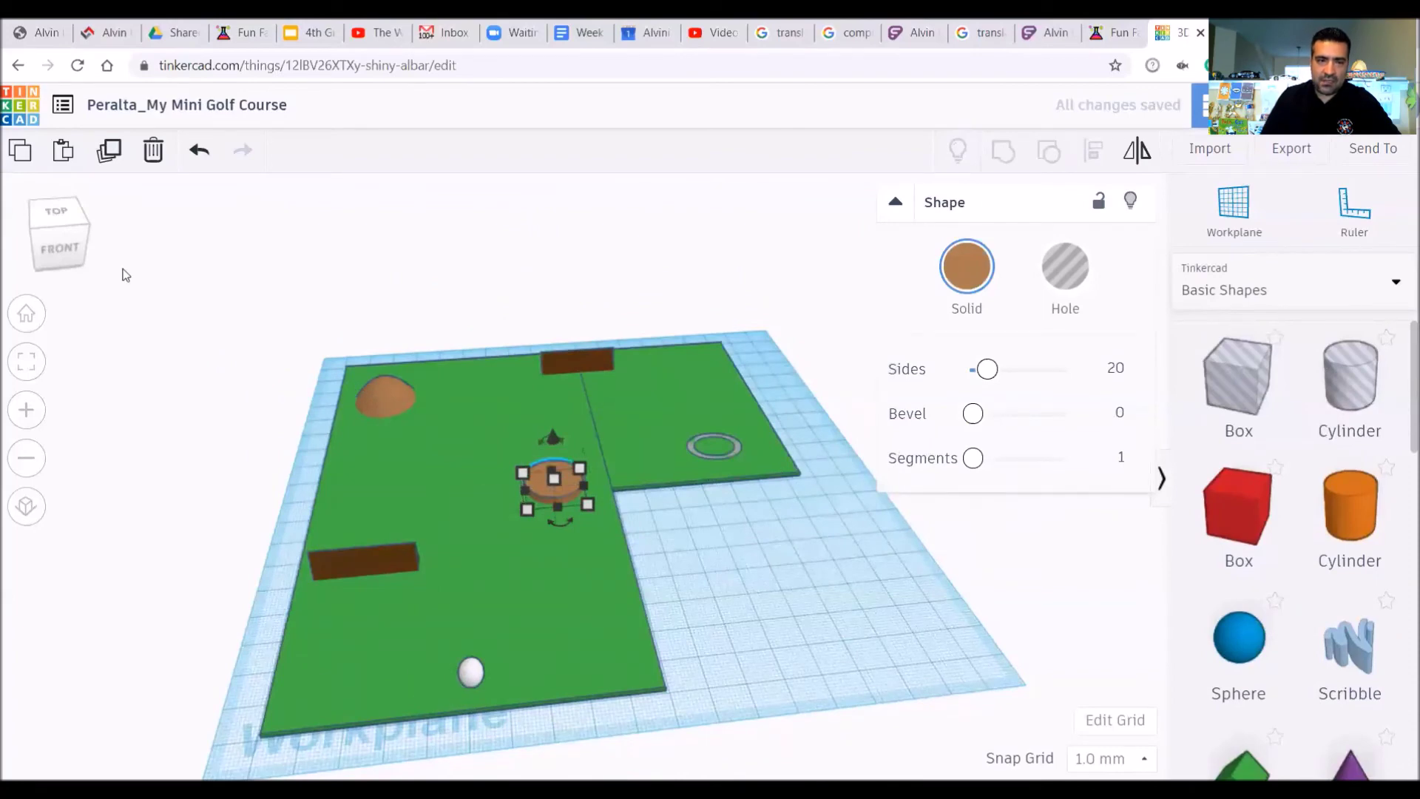
pyautogui.click(74, 254)
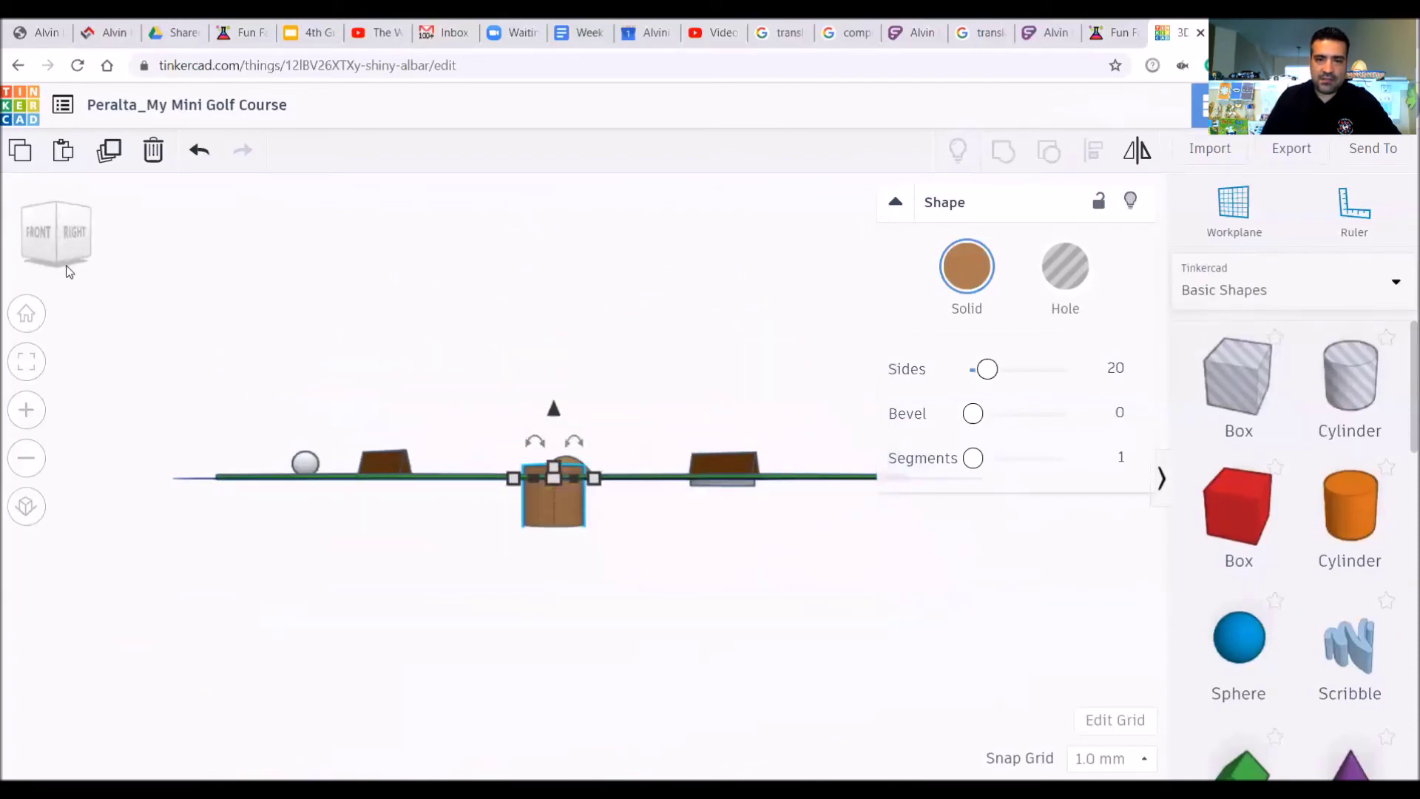
pyautogui.moveTo(59, 249); pyautogui.dragTo(78, 243)
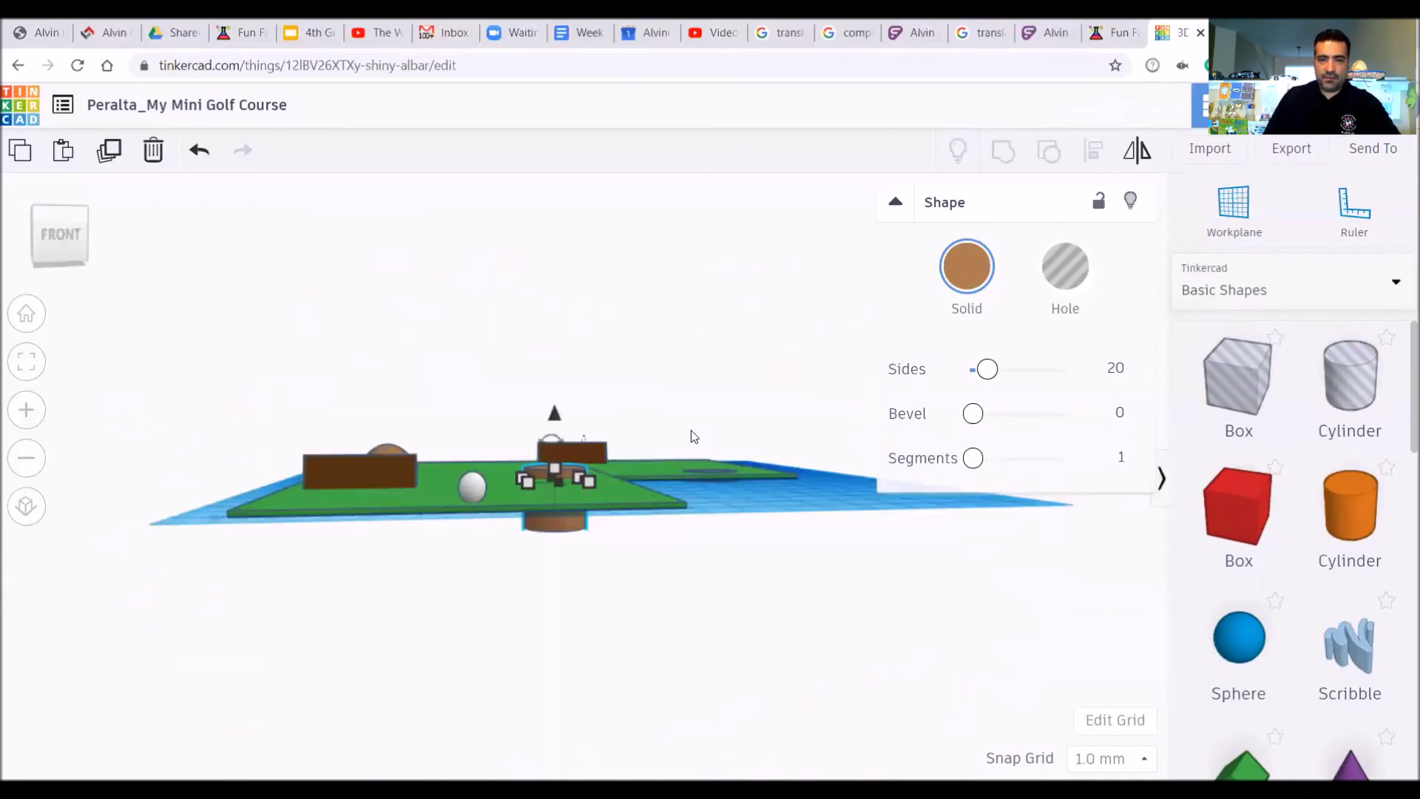
pyautogui.moveTo(555, 412); pyautogui.dragTo(554, 459)
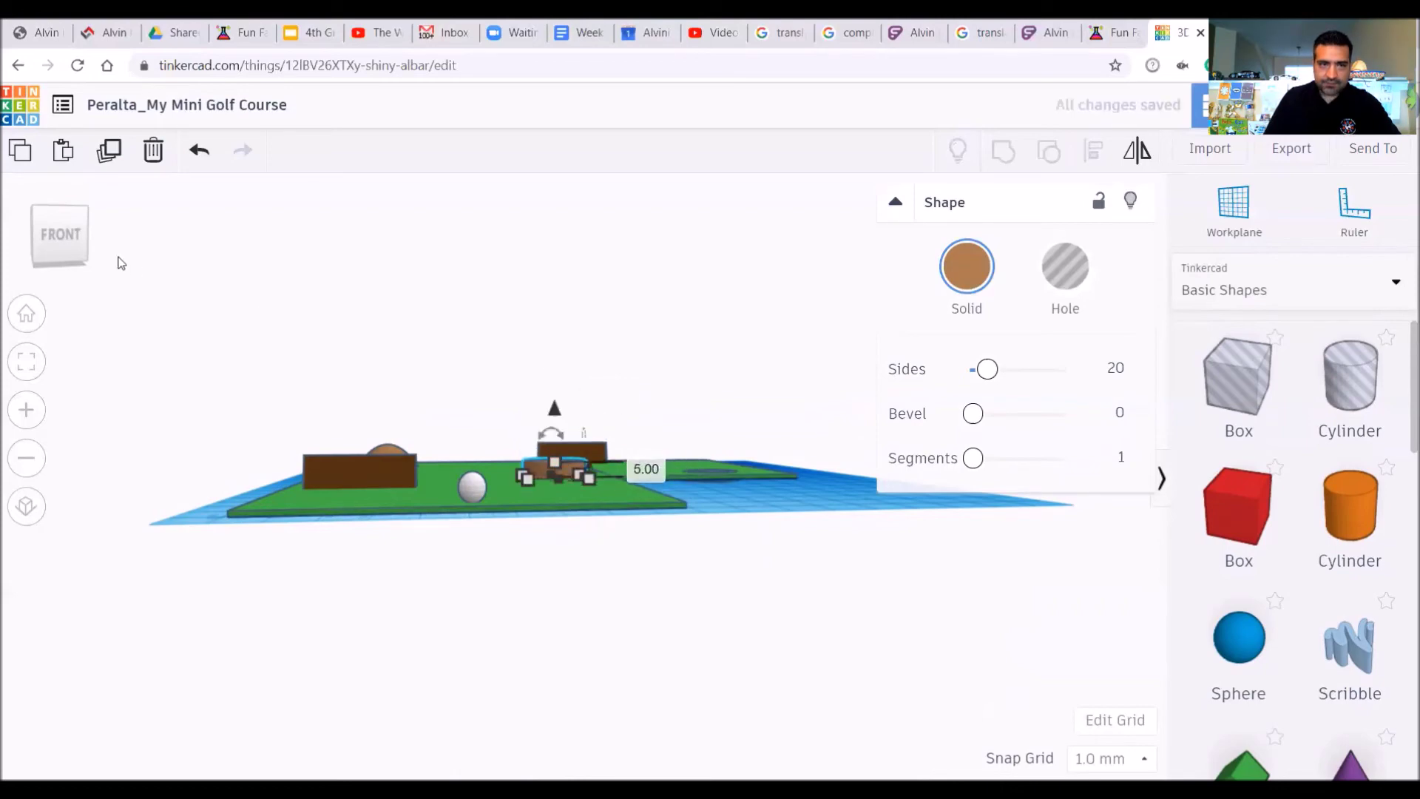
pyautogui.moveTo(63, 252); pyautogui.dragTo(78, 262)
pyautogui.click(78, 256)
pyautogui.moveTo(594, 485); pyautogui.dragTo(540, 437)
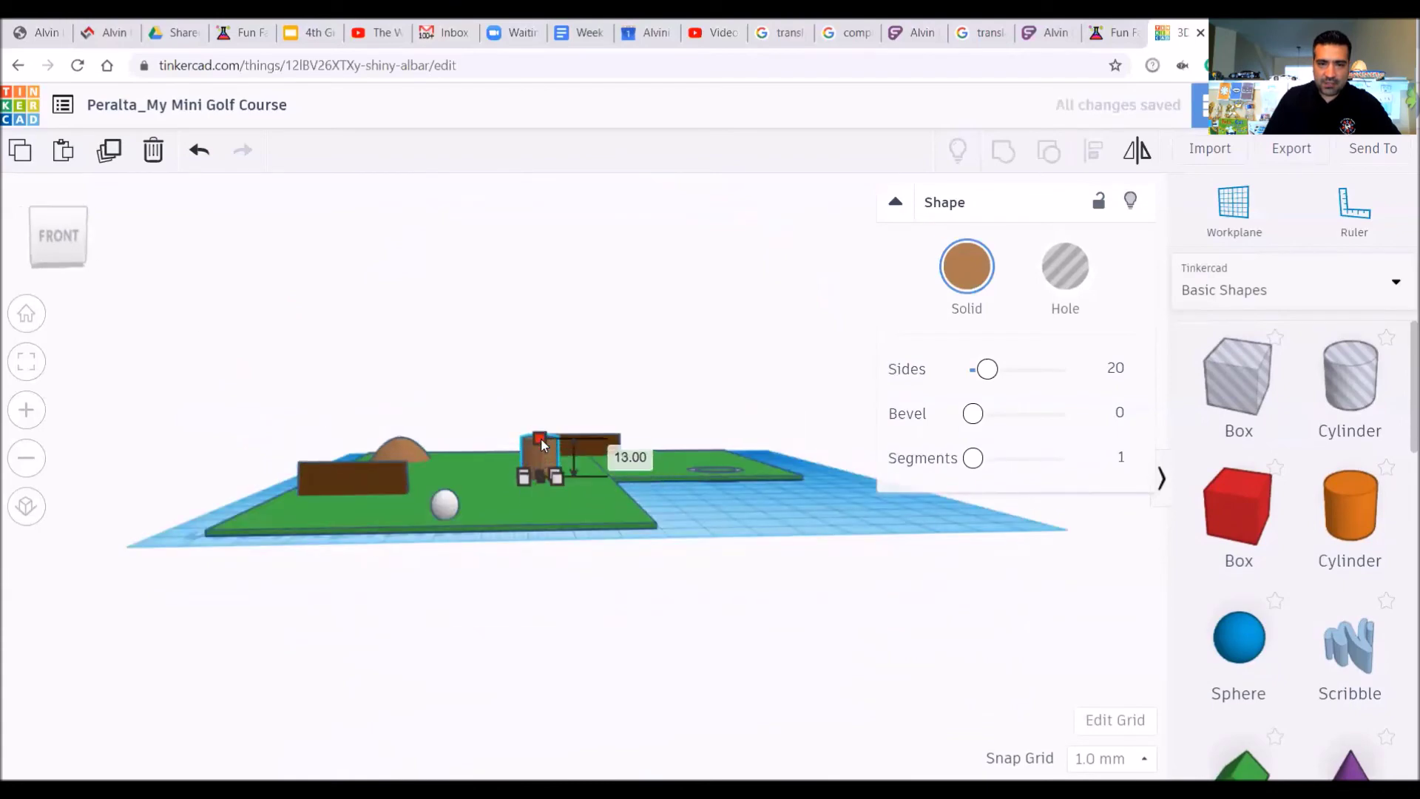
# Step: Add a green cone, raise it to 14, and centre it over the trunk
pyautogui.scroll(-6, 1312, 458)
pyautogui.scroll(-2, 1311, 458)
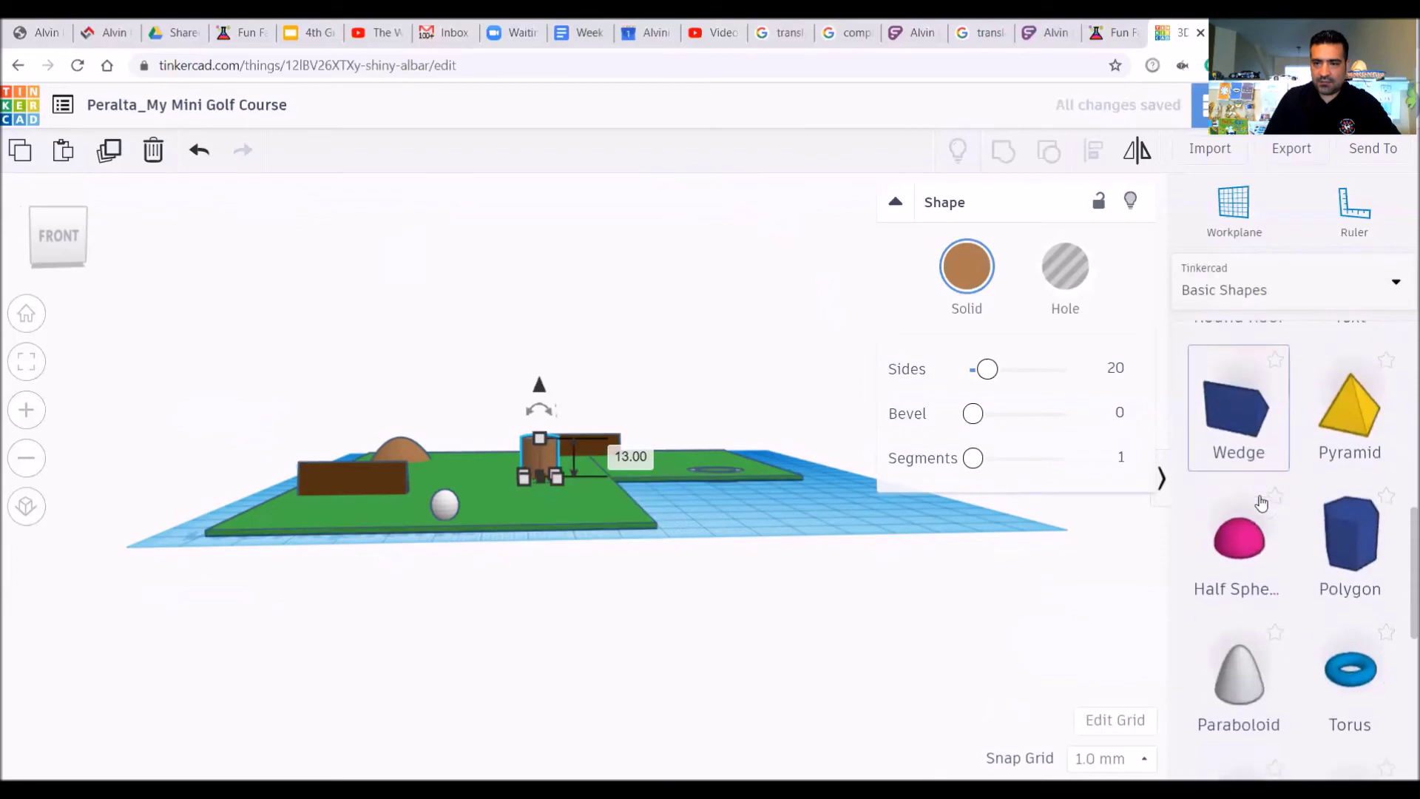
pyautogui.scroll(6, 1362, 560)
pyautogui.moveTo(1362, 560); pyautogui.dragTo(540, 477)
pyautogui.moveTo(536, 365); pyautogui.dragTo(538, 314)
pyautogui.click(967, 280)
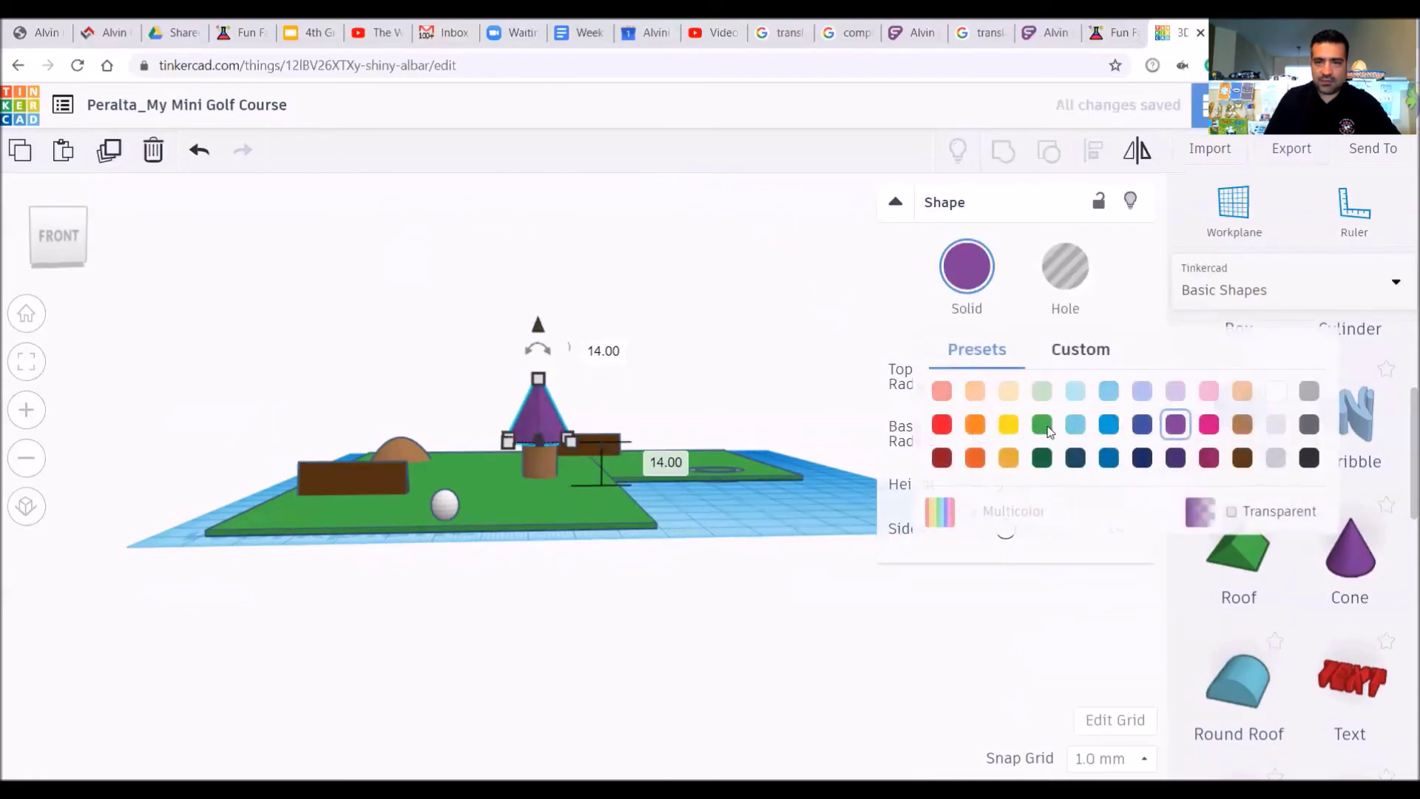
pyautogui.click(1042, 424)
pyautogui.moveTo(74, 245); pyautogui.dragTo(66, 274)
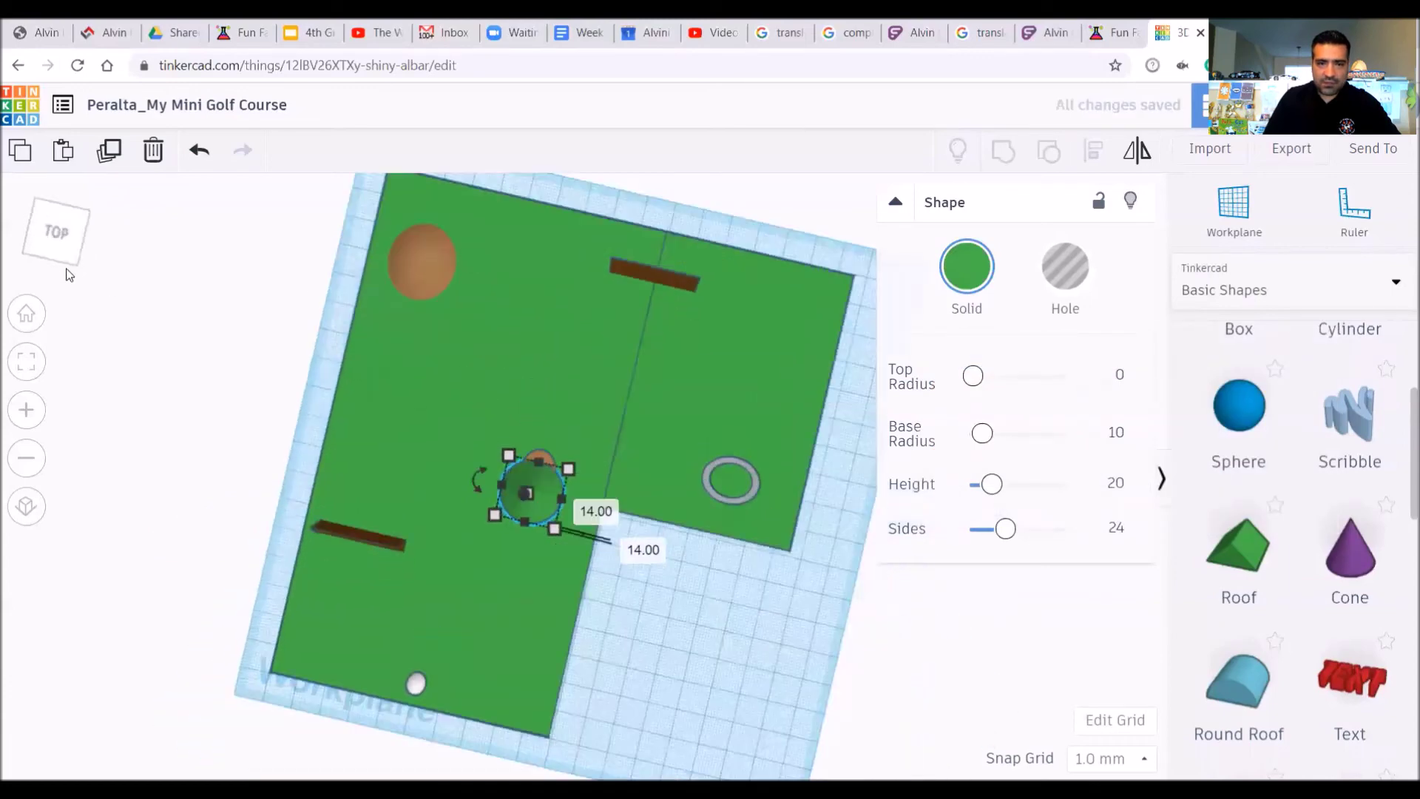
pyautogui.moveTo(551, 499); pyautogui.dragTo(558, 481)
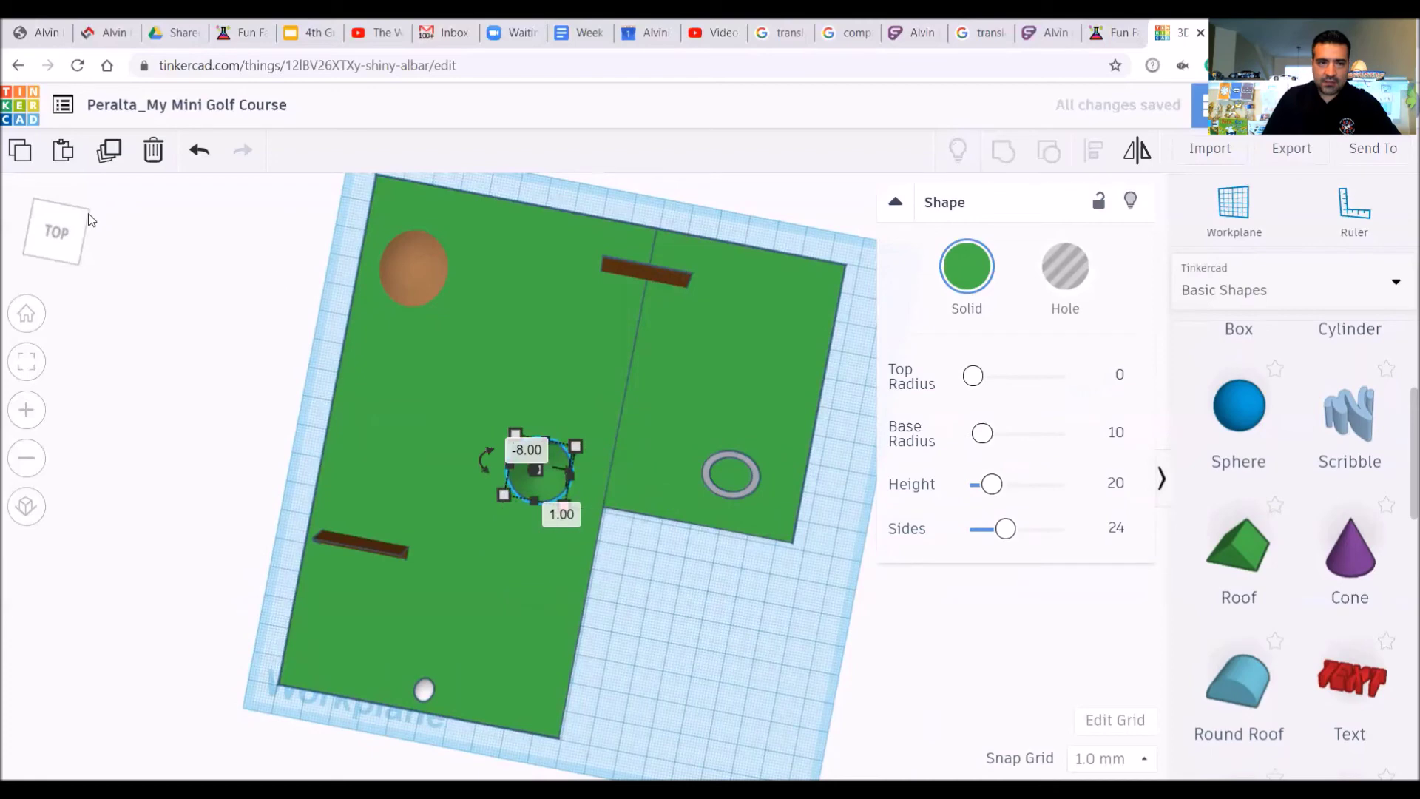
pyautogui.moveTo(78, 244); pyautogui.dragTo(77, 232)
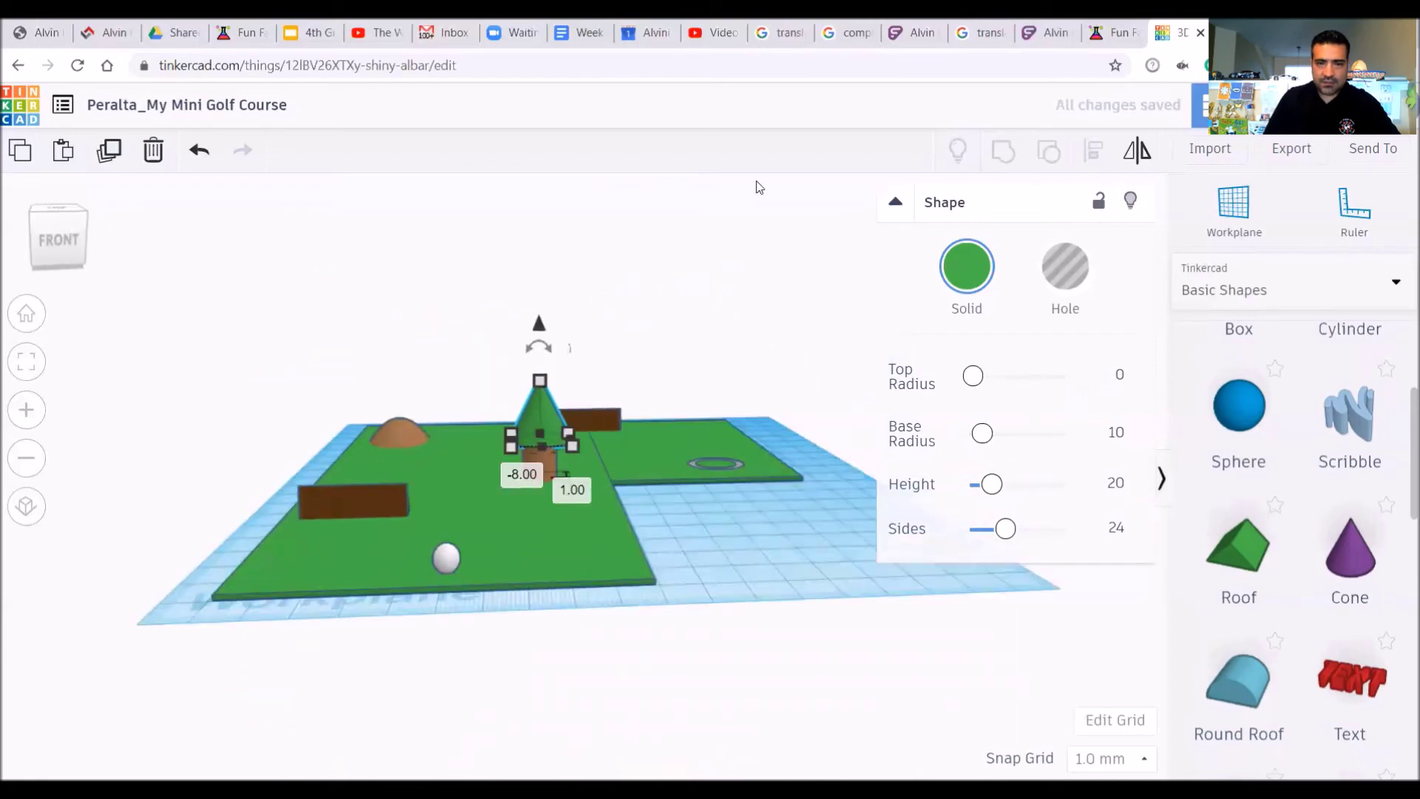
# Step: Give the cone a deeper custom bright green and deselect the finished tree
pyautogui.click(969, 268)
pyautogui.click(1041, 392)
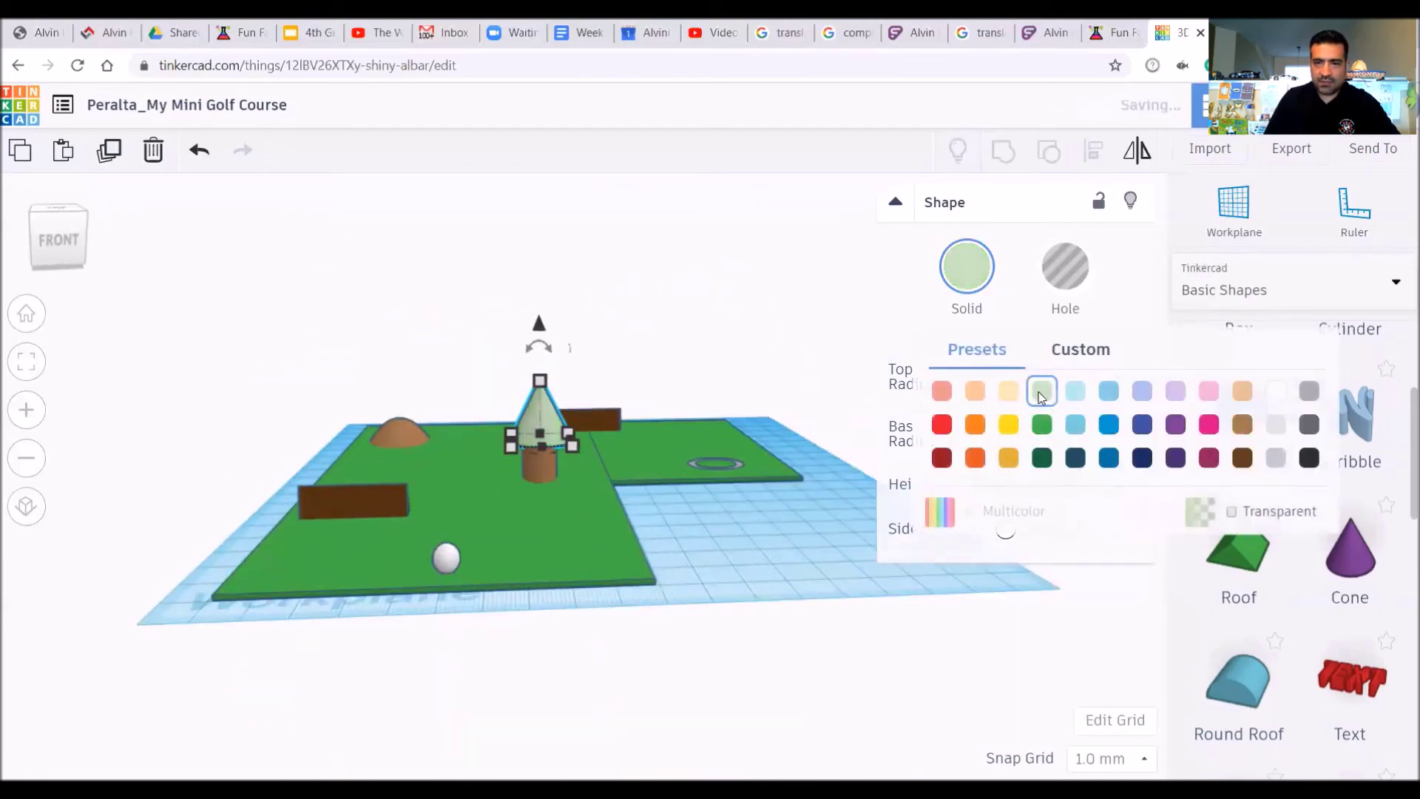
pyautogui.click(975, 270)
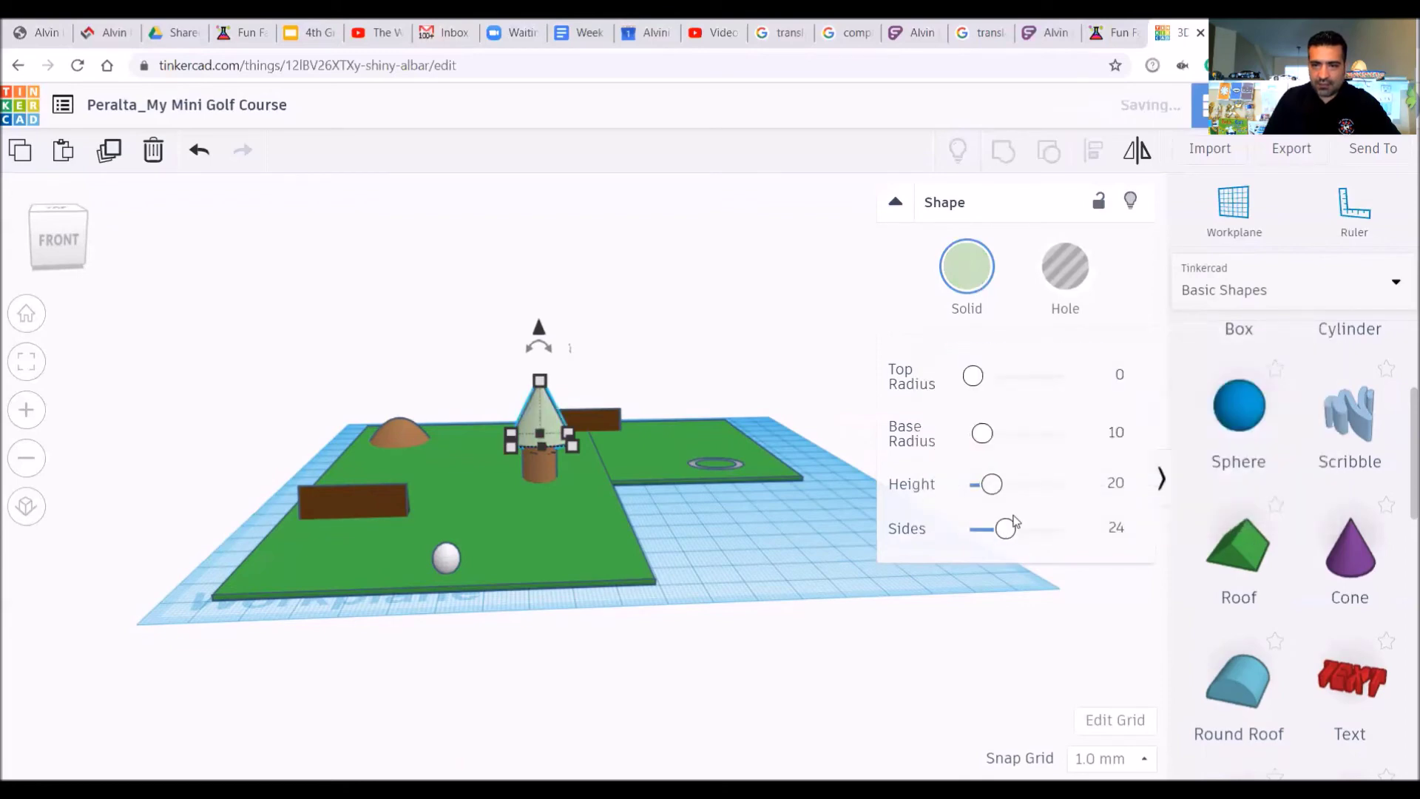
pyautogui.click(972, 288)
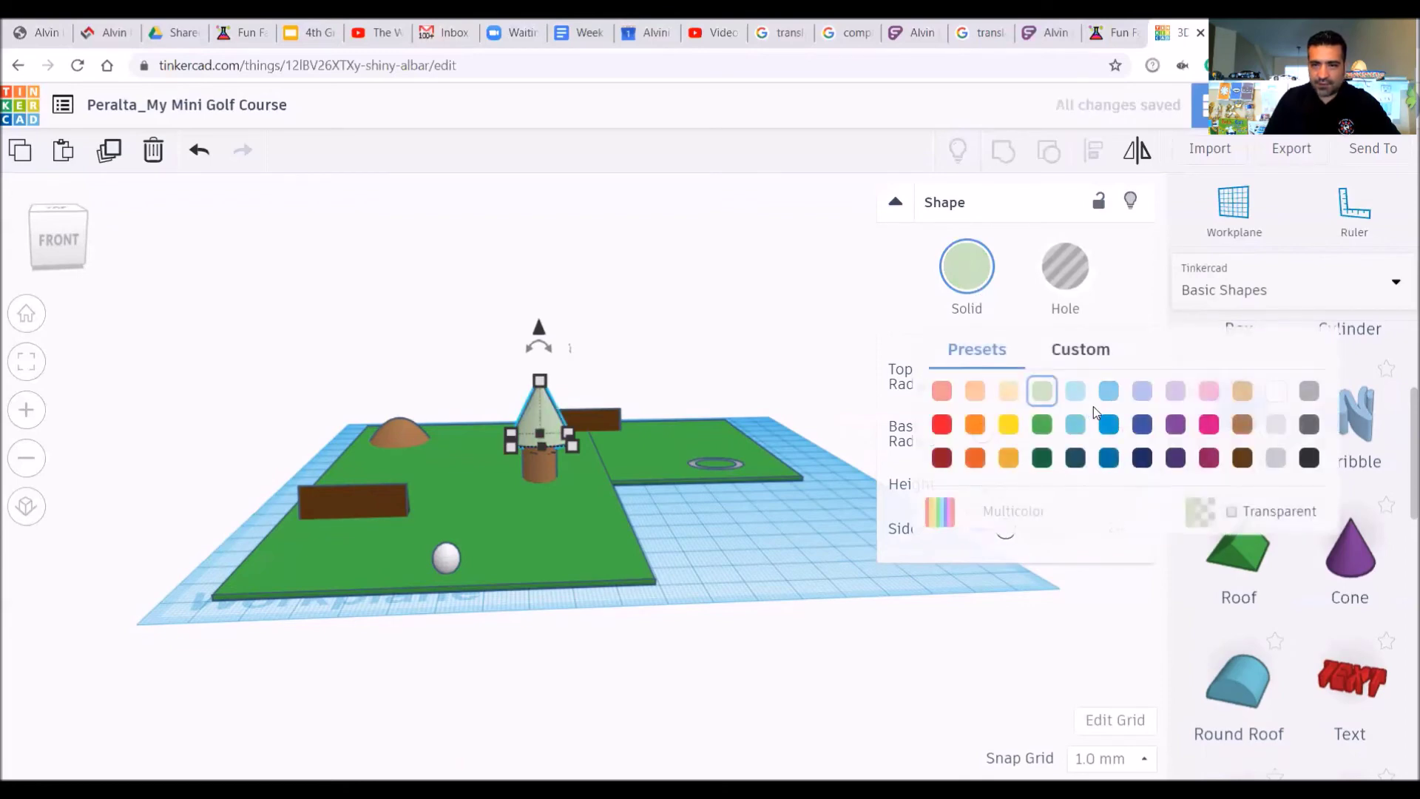
pyautogui.click(1096, 365)
pyautogui.moveTo(1202, 500); pyautogui.dragTo(1156, 438)
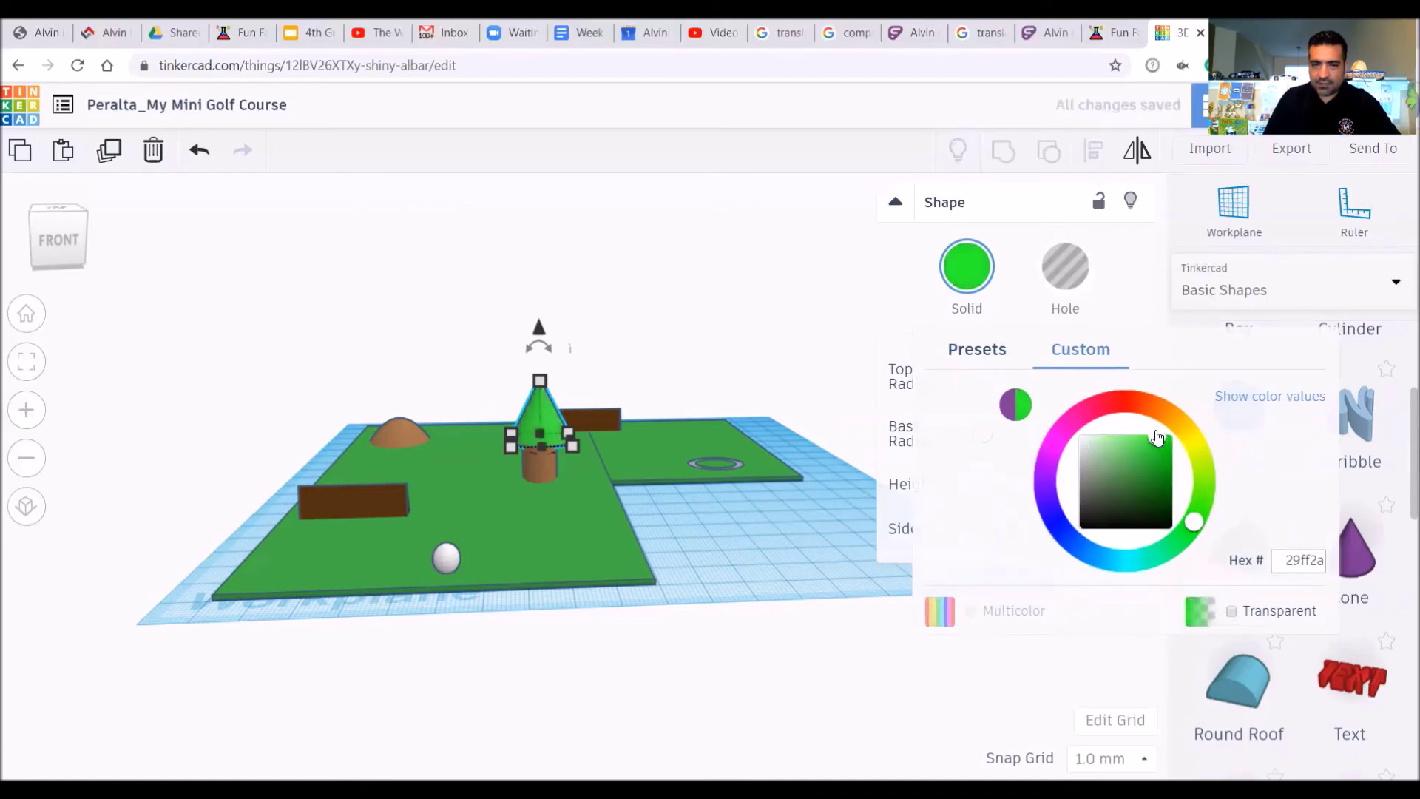
pyautogui.click(456, 255)
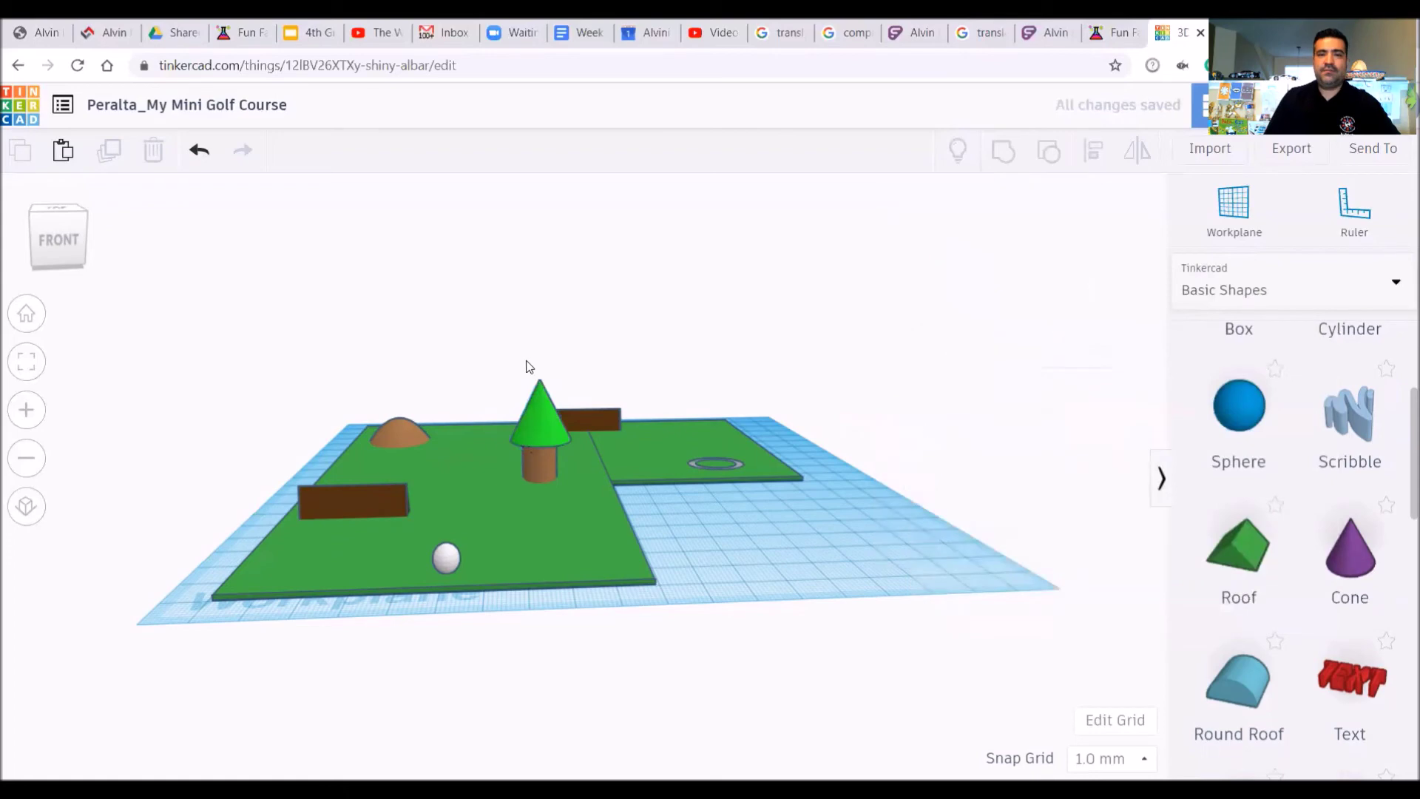
pyautogui.moveTo(74, 247)
pyautogui.mouseDown()
pyautogui.moveTo(91, 253)
pyautogui.moveTo(46, 247)
pyautogui.moveTo(83, 253)
pyautogui.moveTo(65, 244)
pyautogui.moveTo(63, 261)
pyautogui.mouseUp()
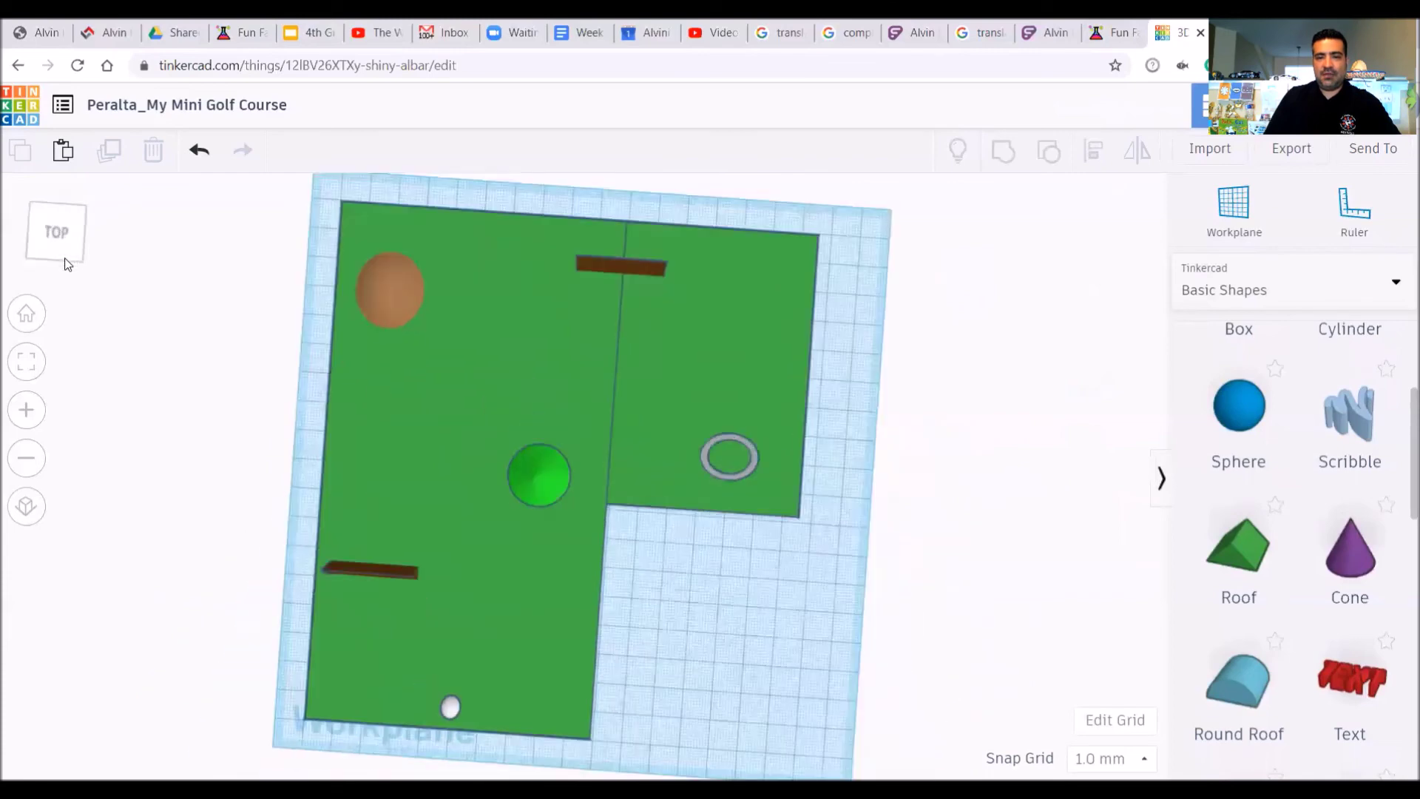
# Step: Place a red 3D Text shape on the workplane beside the course's lower-right corner
pyautogui.scroll(3, 1325, 437)
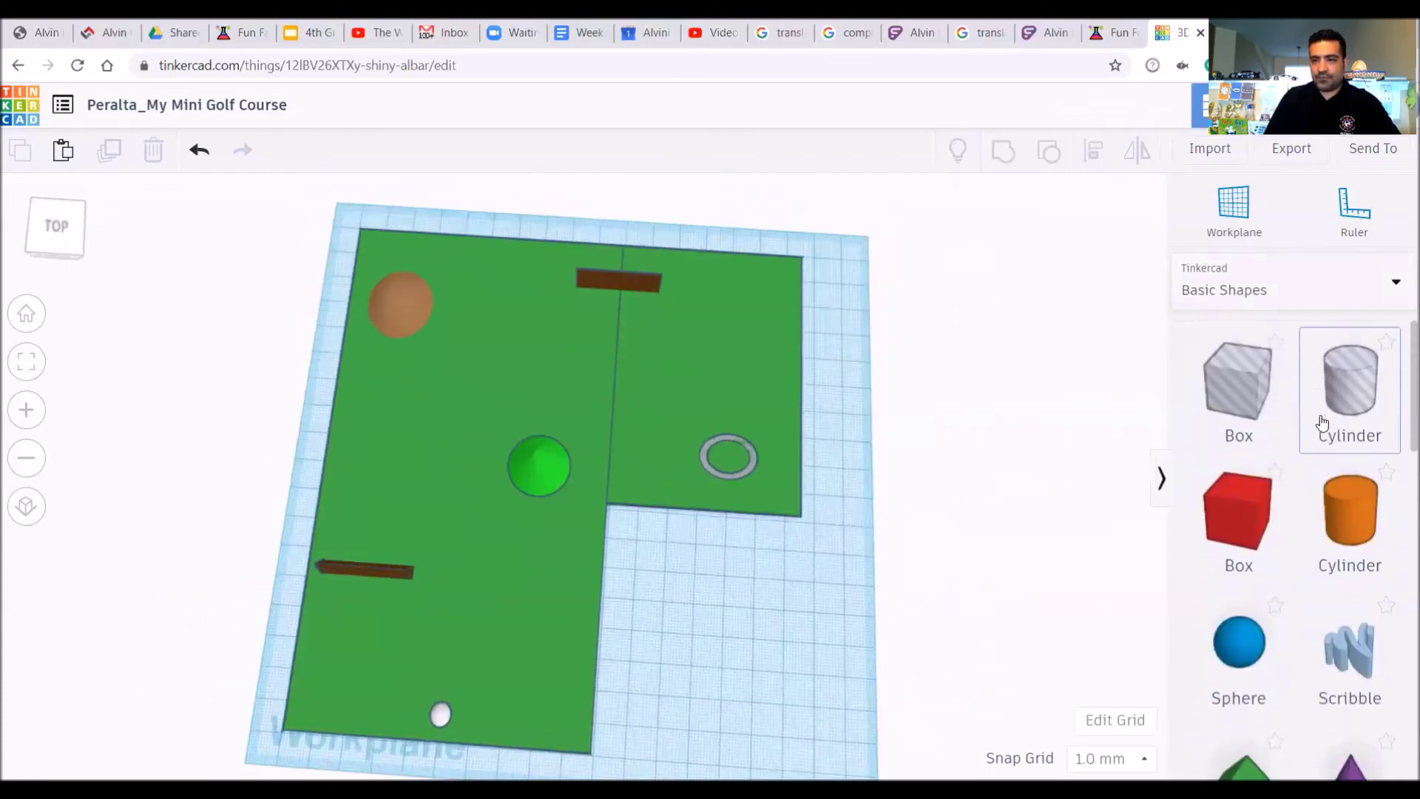
pyautogui.scroll(-5, 1309, 399)
pyautogui.scroll(-3, 1311, 417)
pyautogui.scroll(3, 1311, 417)
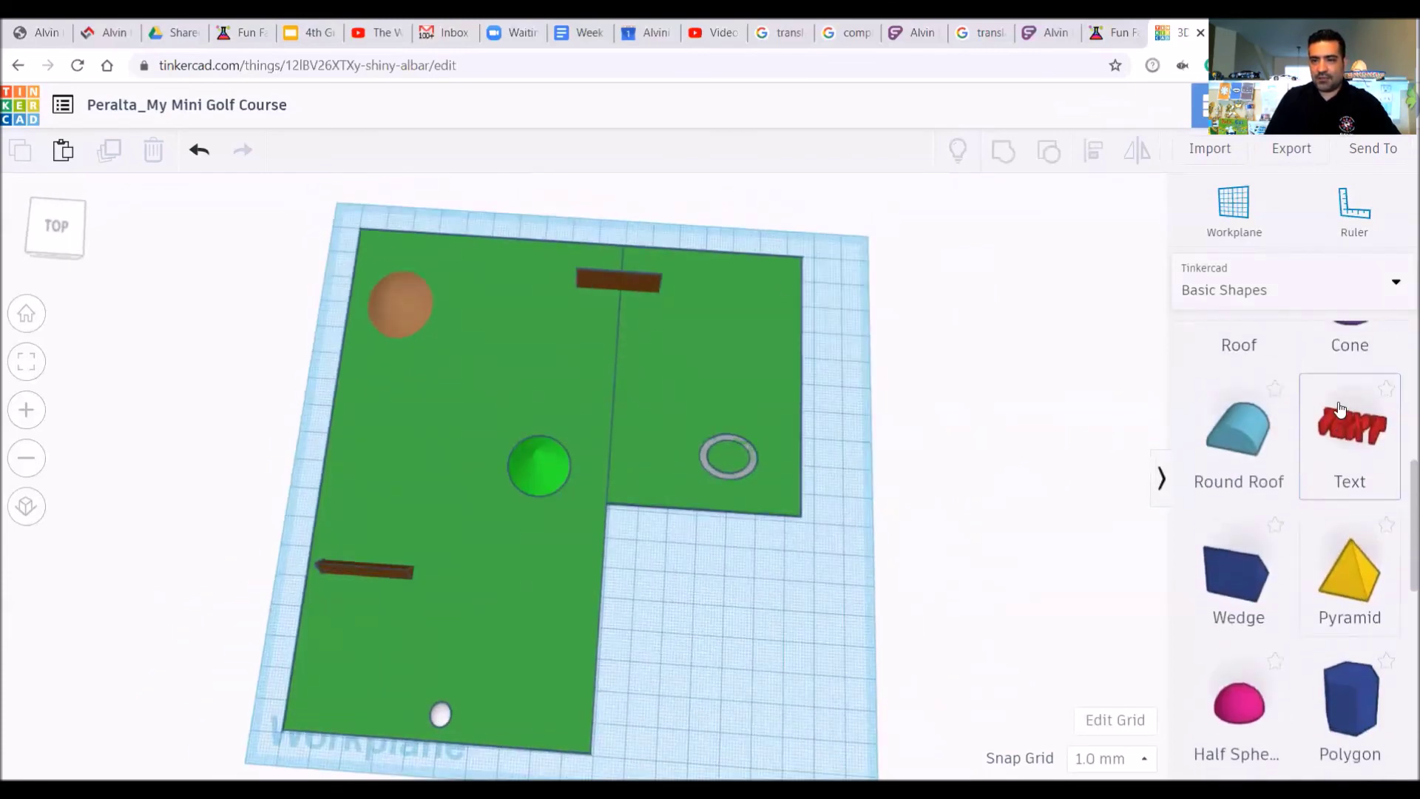
pyautogui.click(1350, 447)
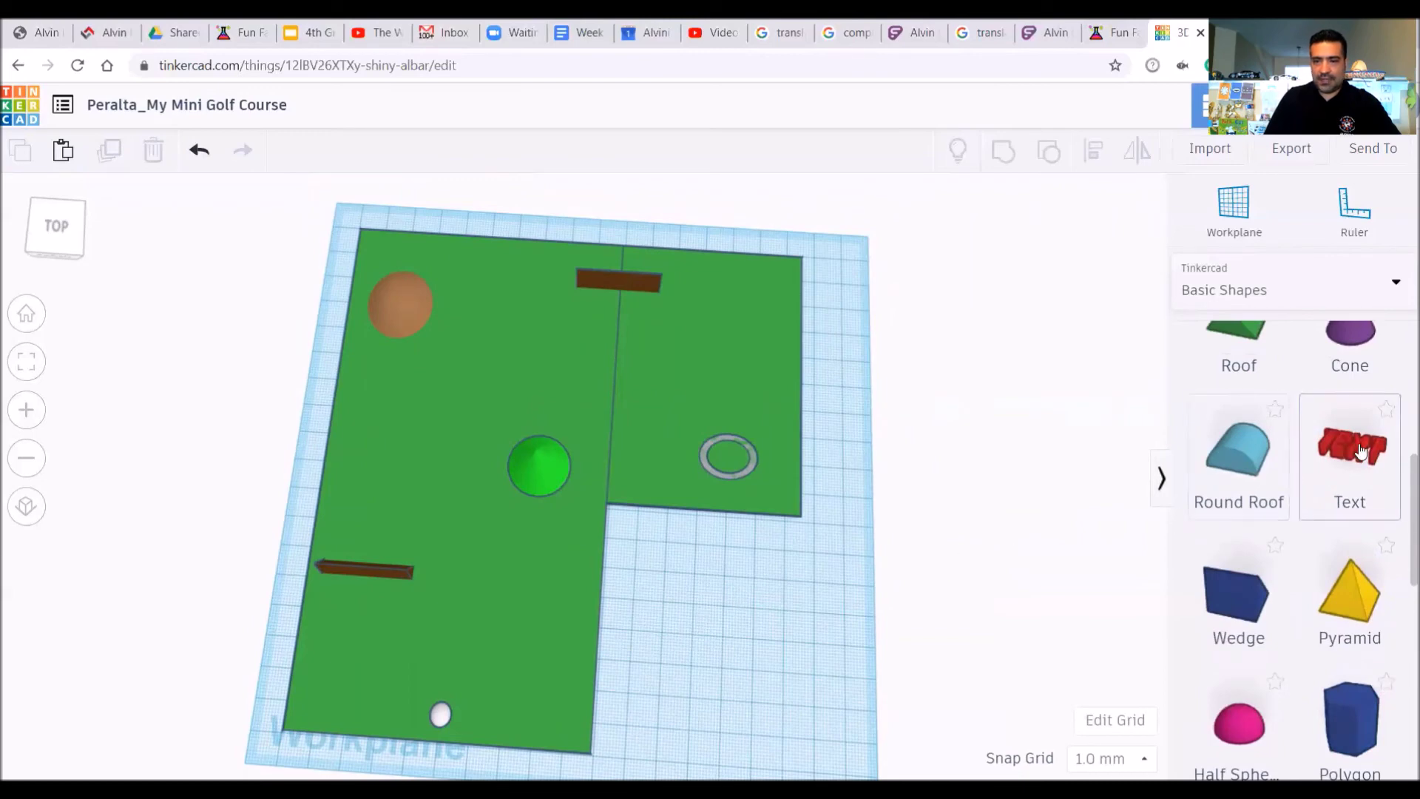
pyautogui.click(736, 598)
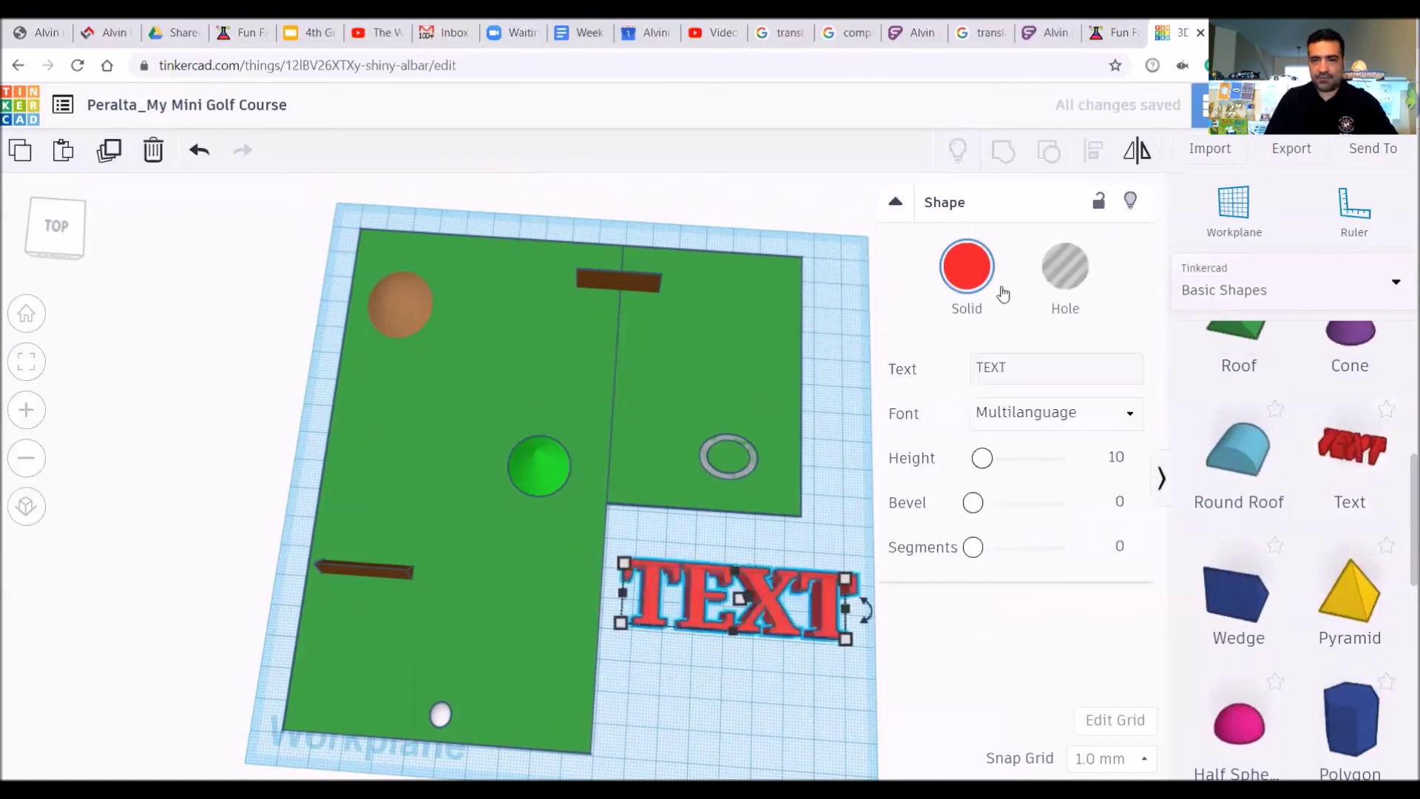
# Step: Change the text to 'Peralta', delete it, then undo twice to restore the TEXT shape
pyautogui.click(1012, 364)
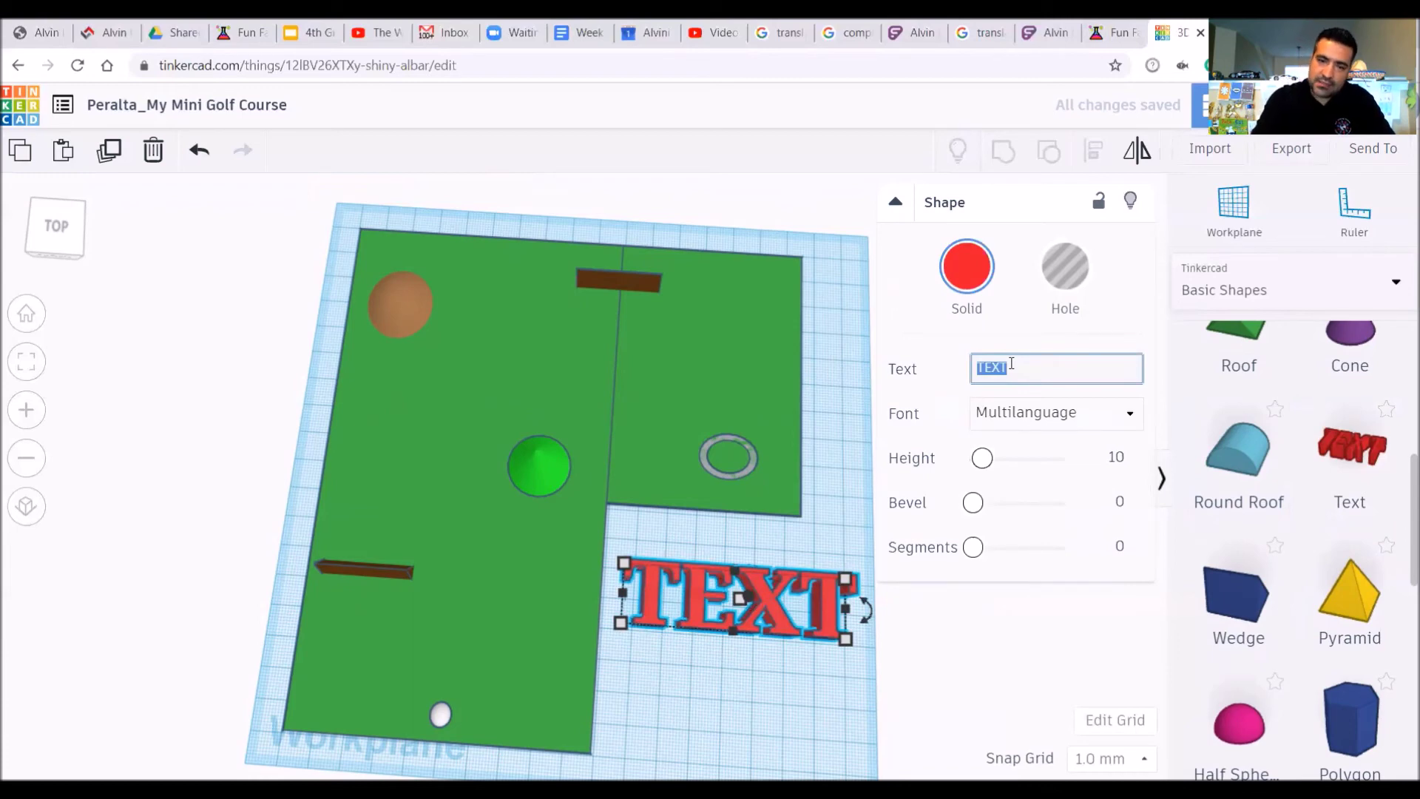
pyautogui.write('Peralta')
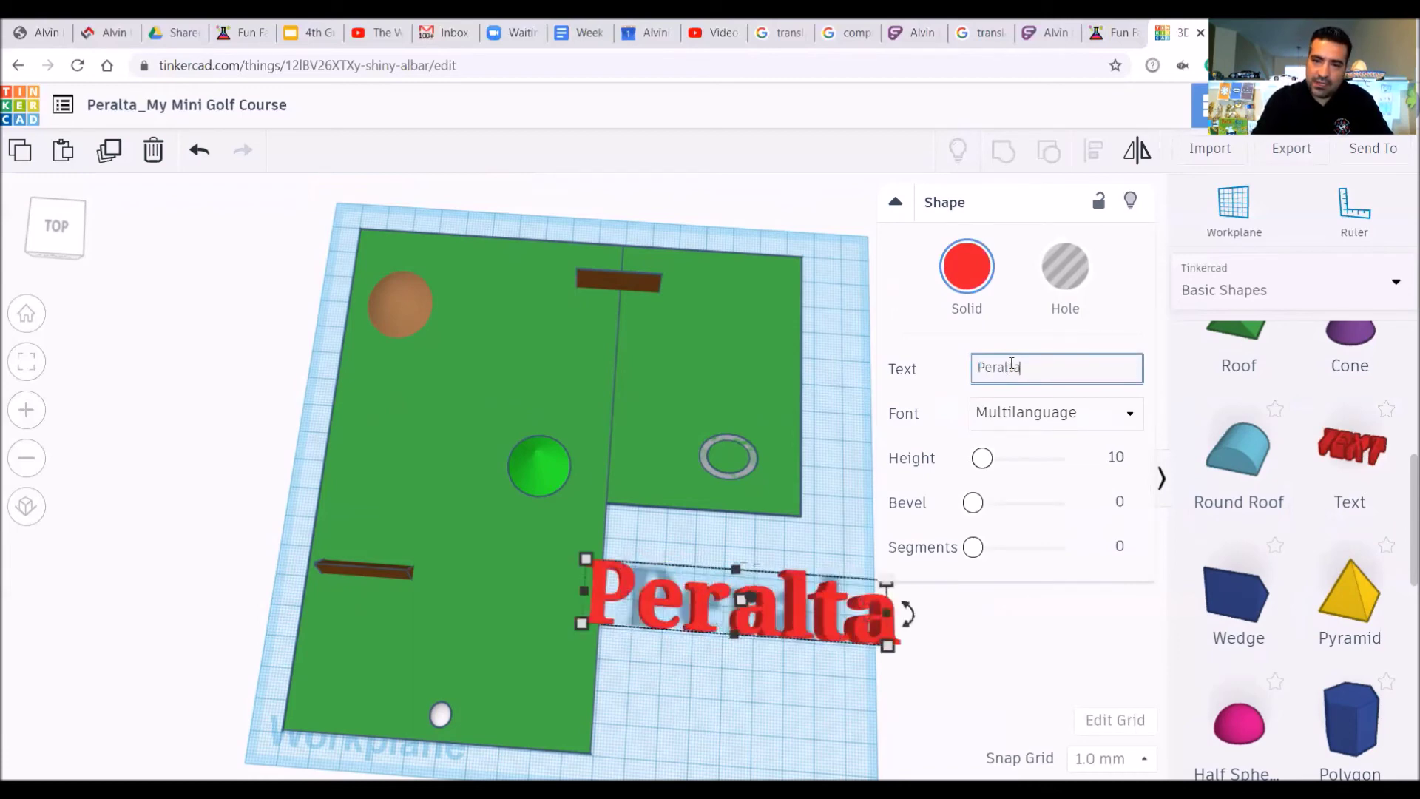
pyautogui.press('Return')
pyautogui.press('Delete')
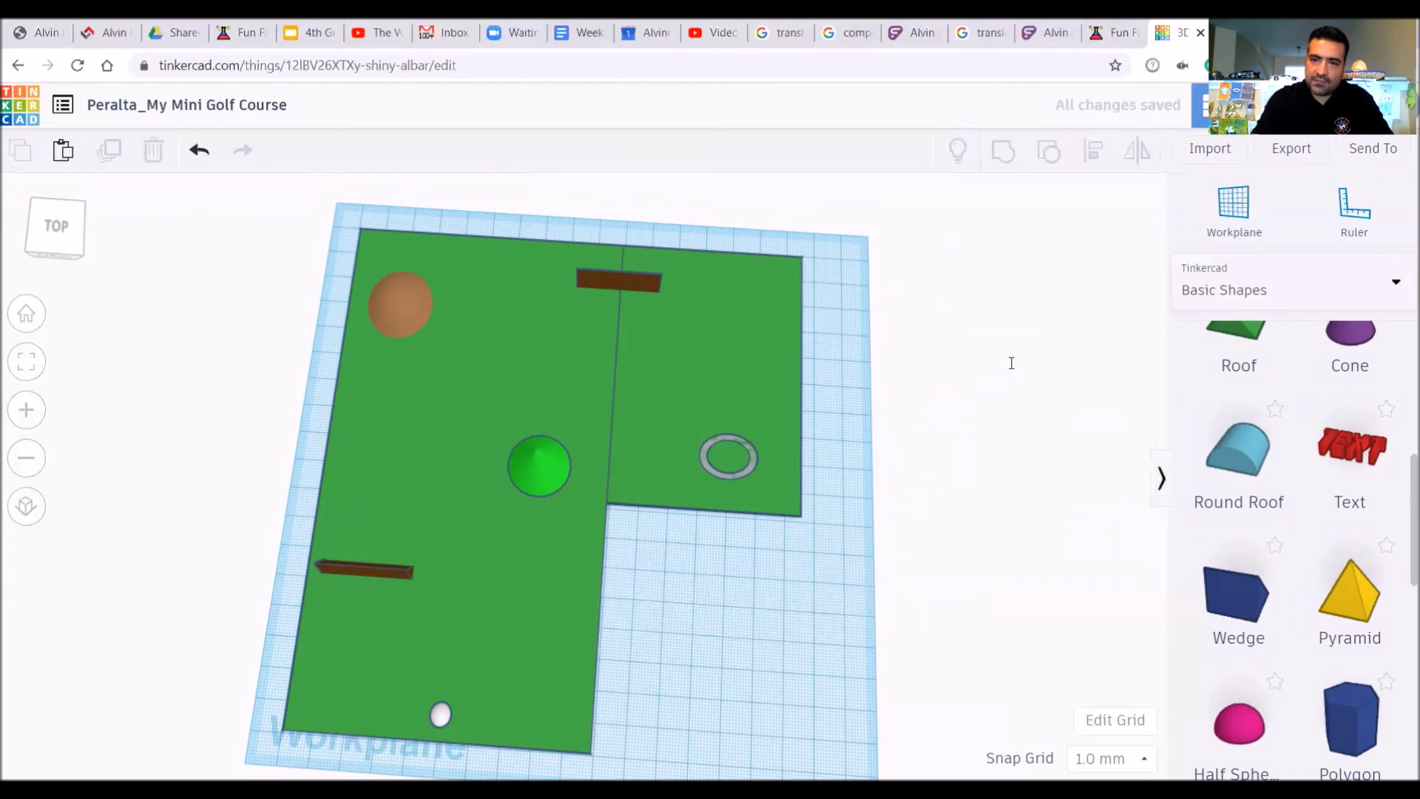
pyautogui.click(209, 153)
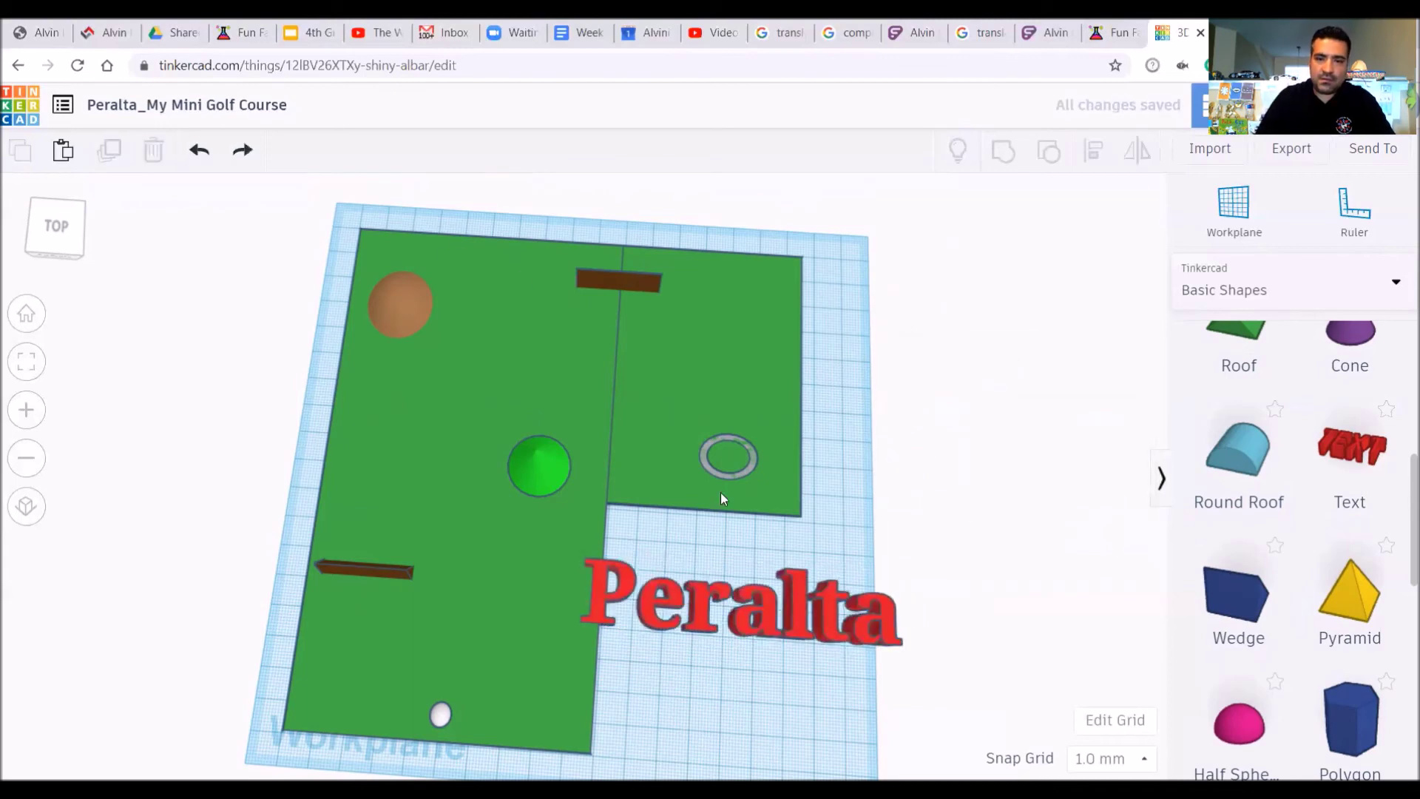
pyautogui.click(203, 154)
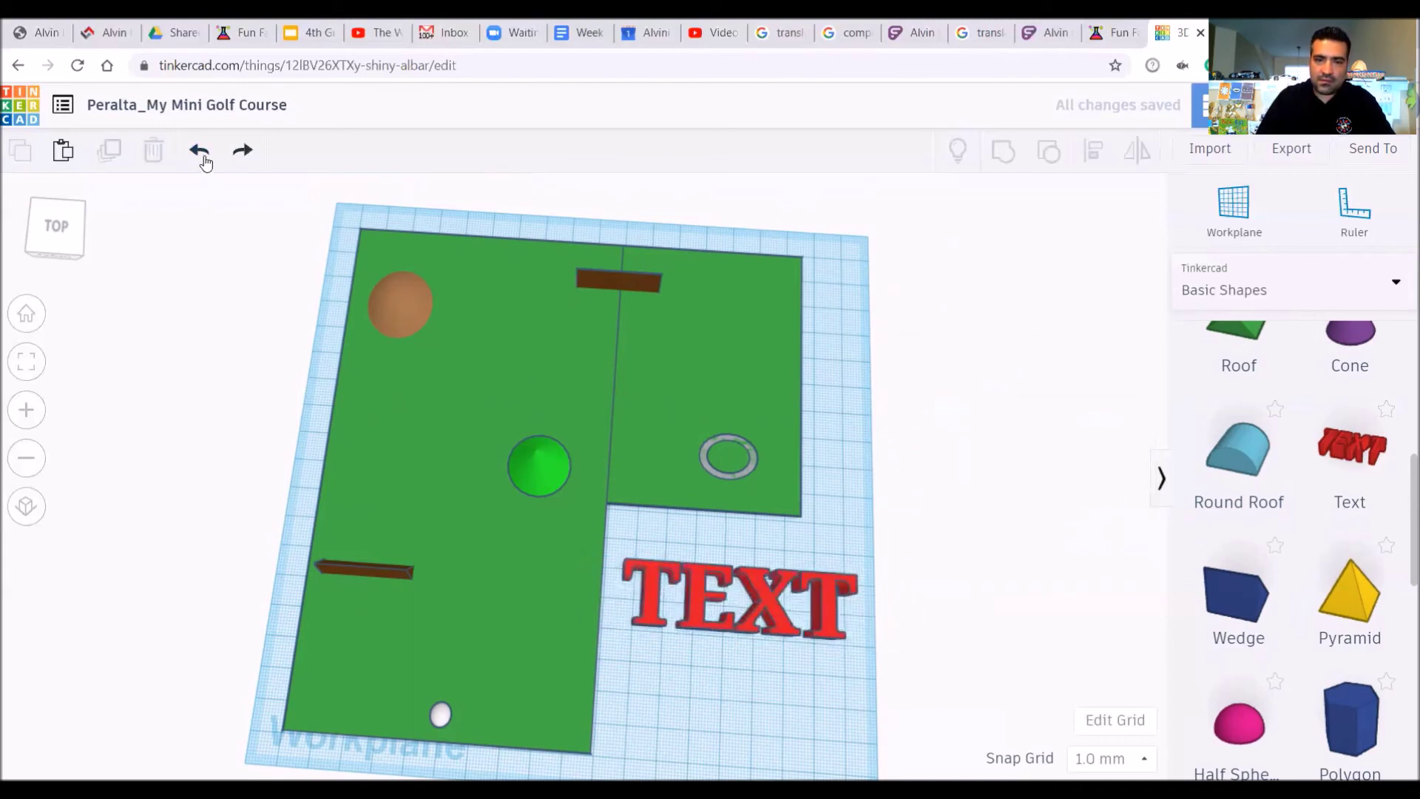
# Step: Change the text wording to 'Forest Bend' and lower its height to 4.46
pyautogui.click(769, 603)
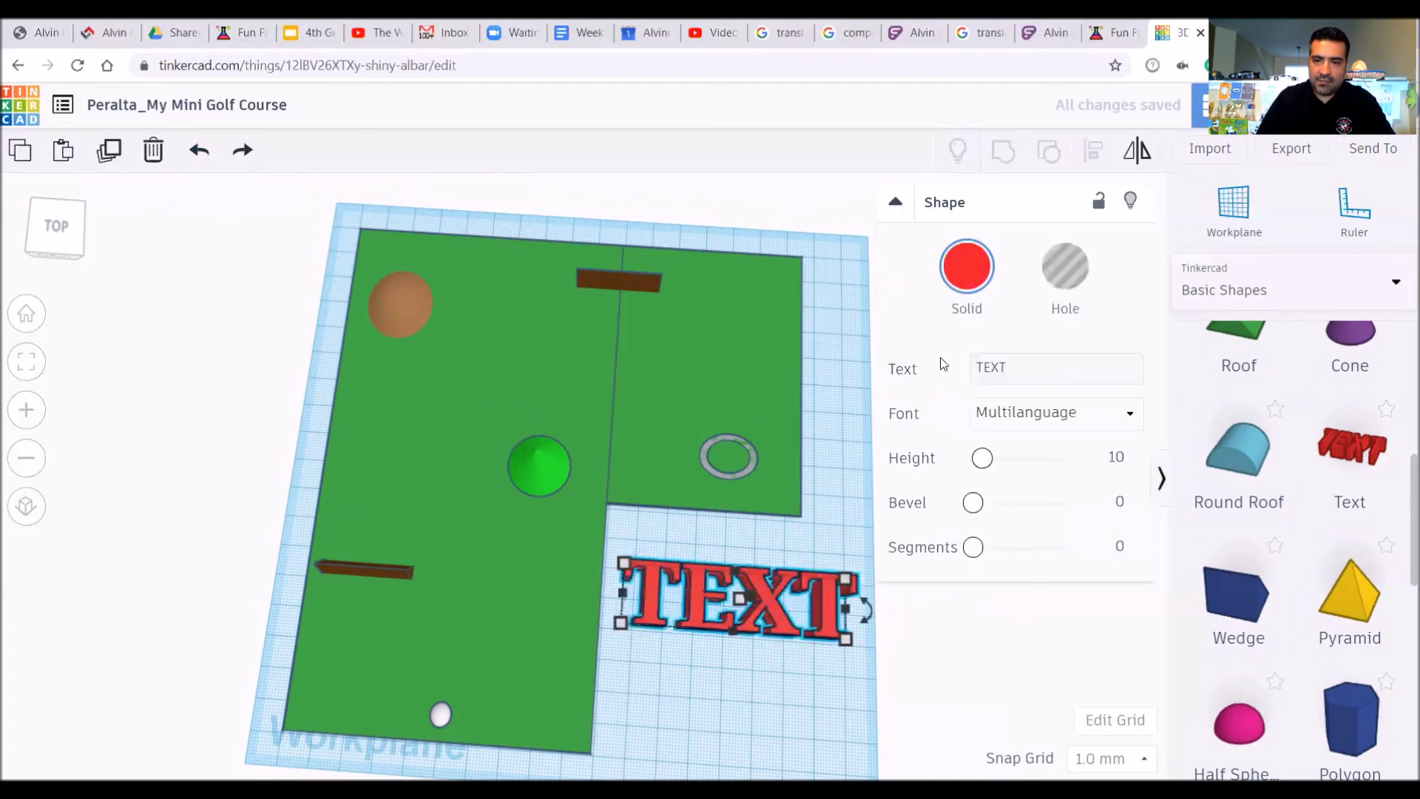
pyautogui.click(1018, 371)
pyautogui.click(1076, 395)
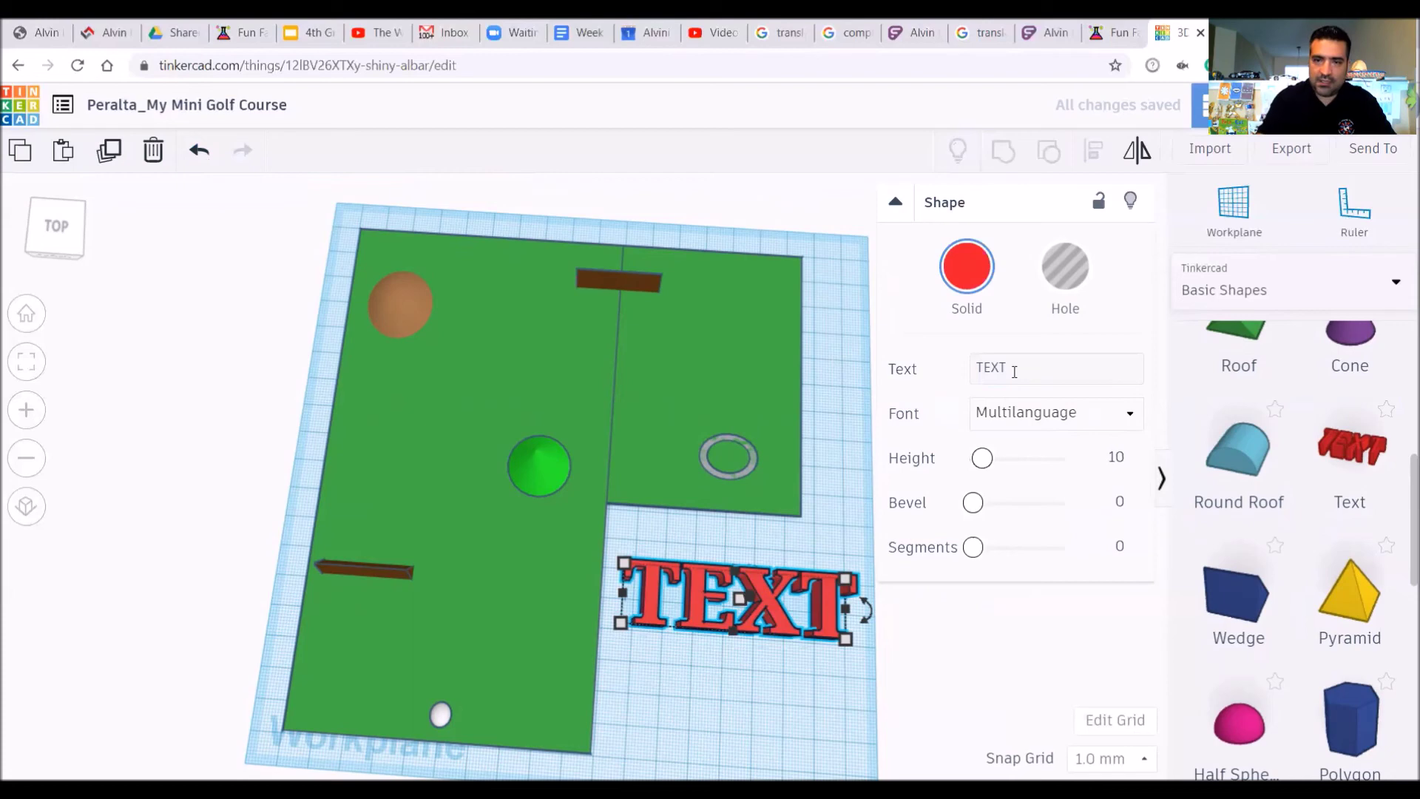
pyautogui.click(983, 375)
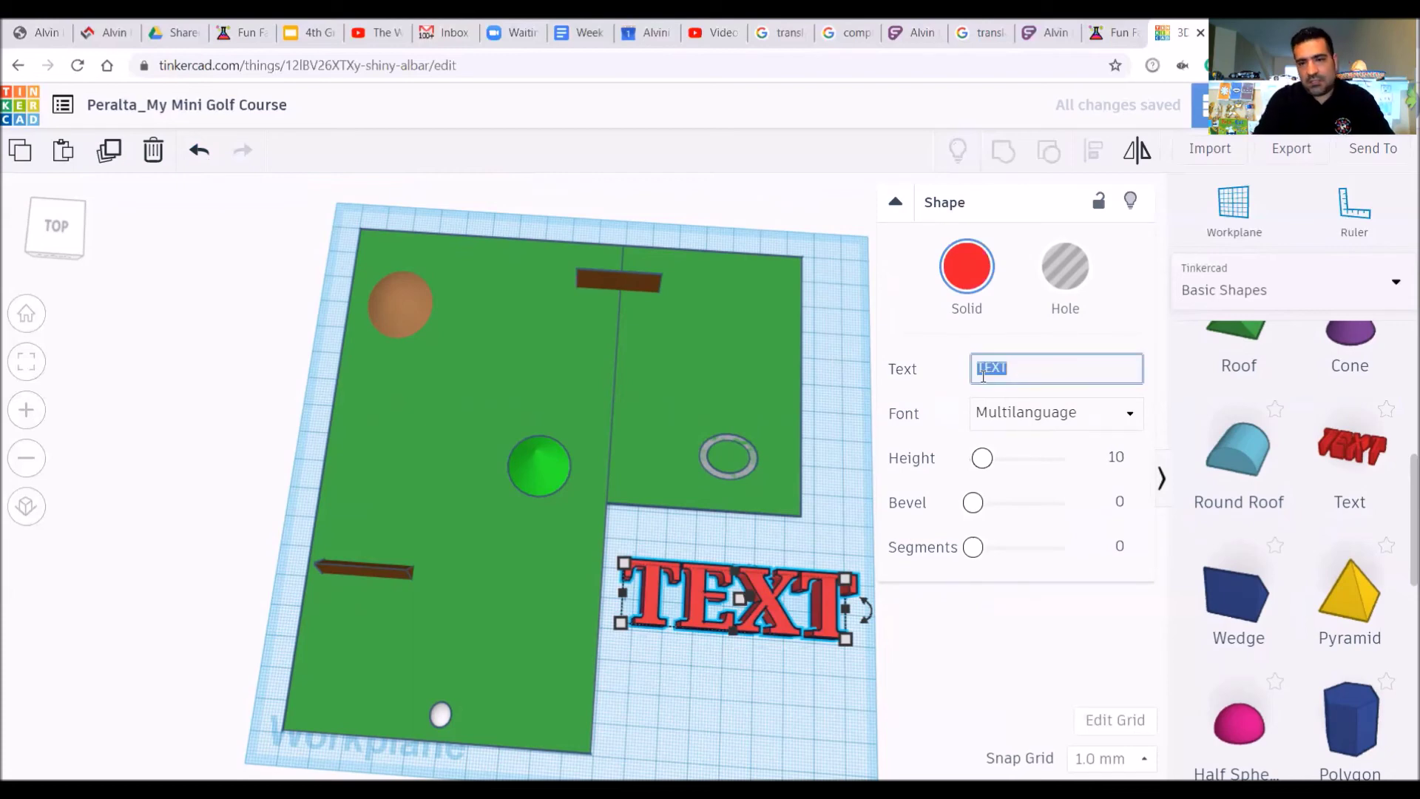
pyautogui.write('Forest')
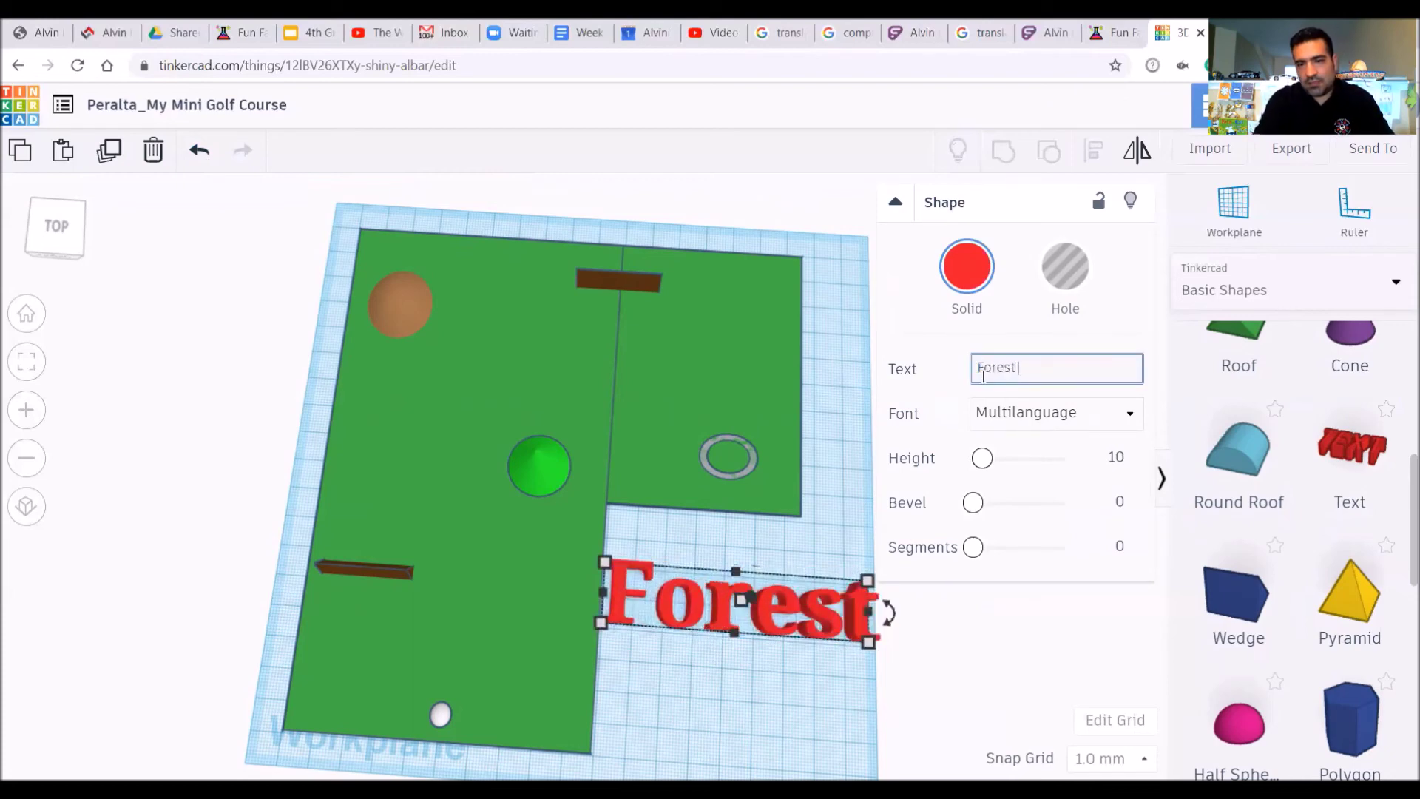
pyautogui.write(' Green')
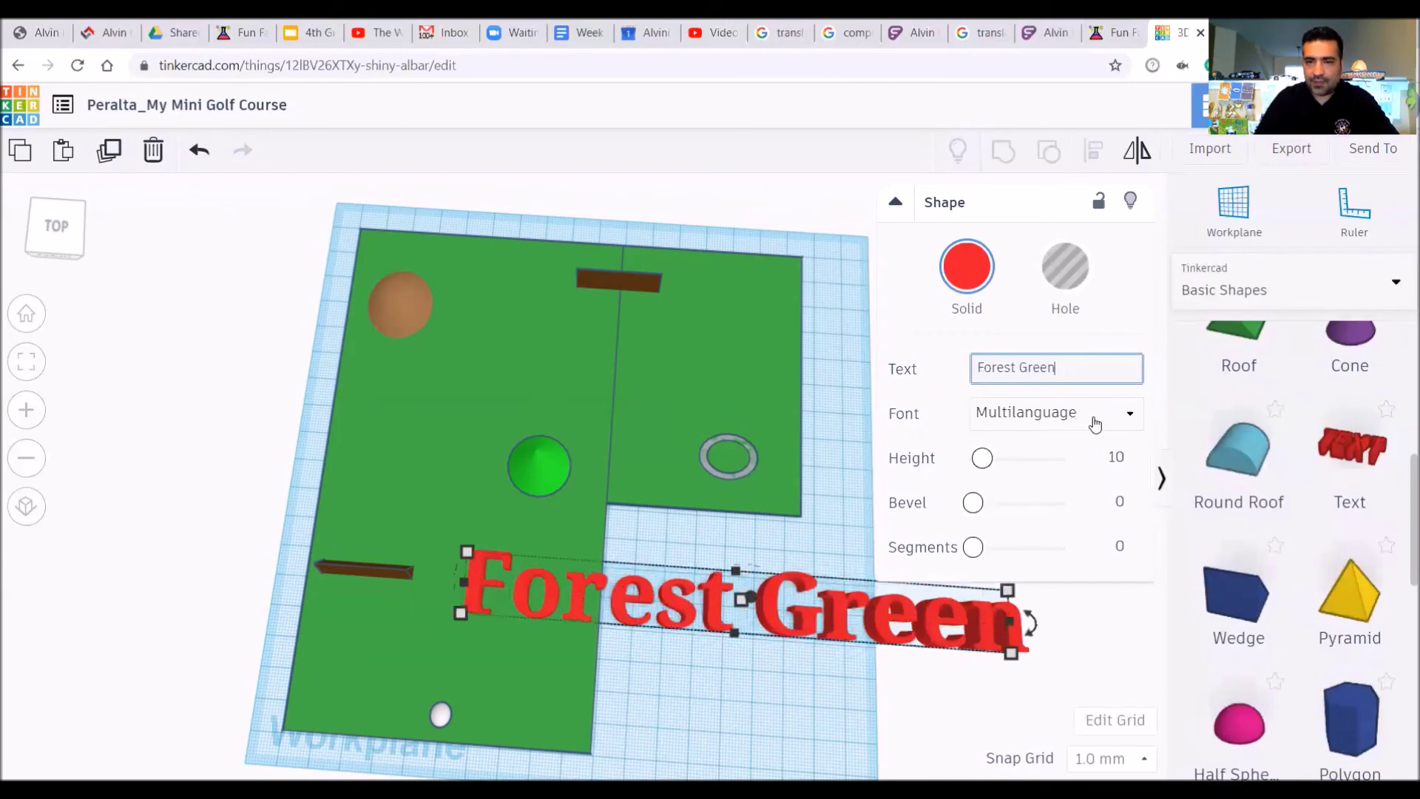
pyautogui.moveTo(985, 464); pyautogui.dragTo(977, 464)
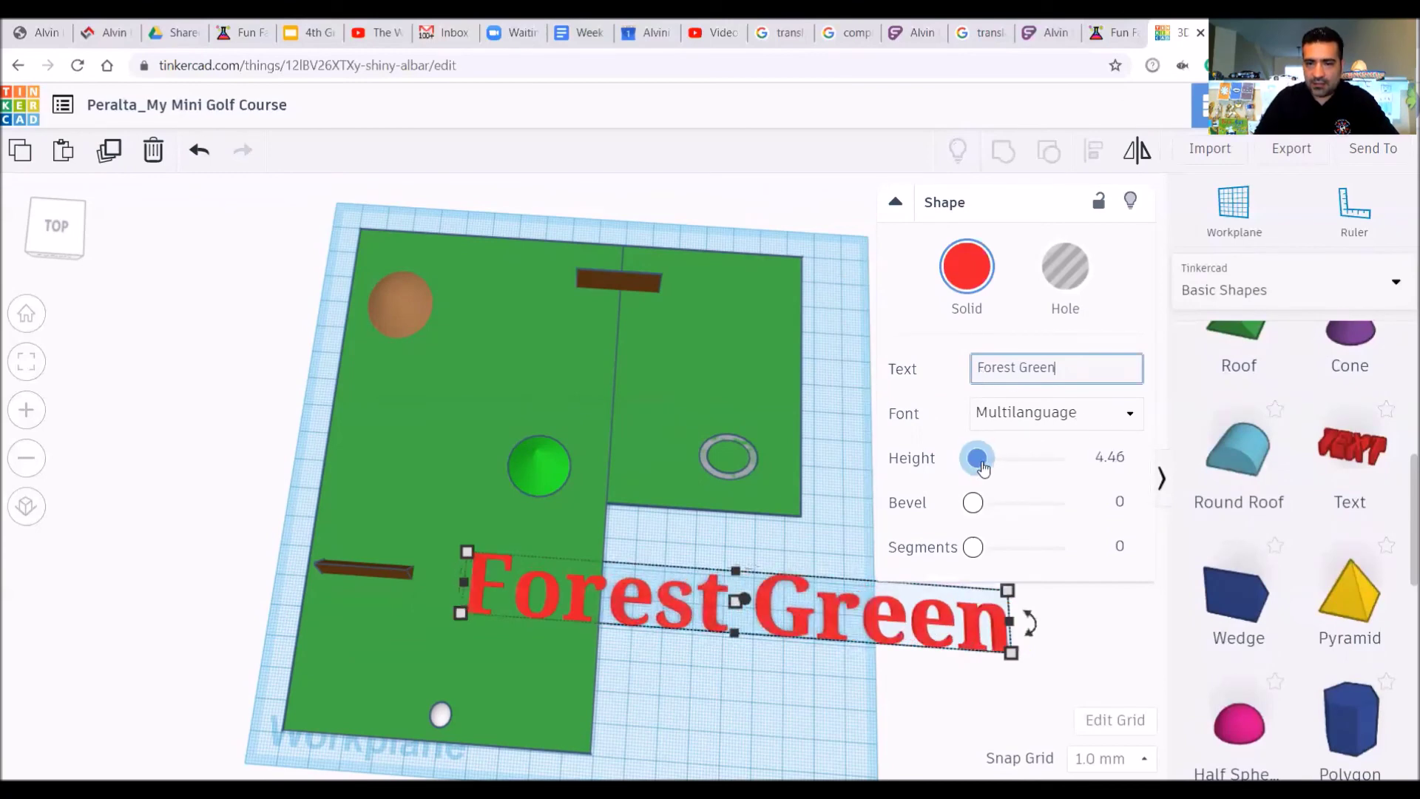
pyautogui.click(1036, 368)
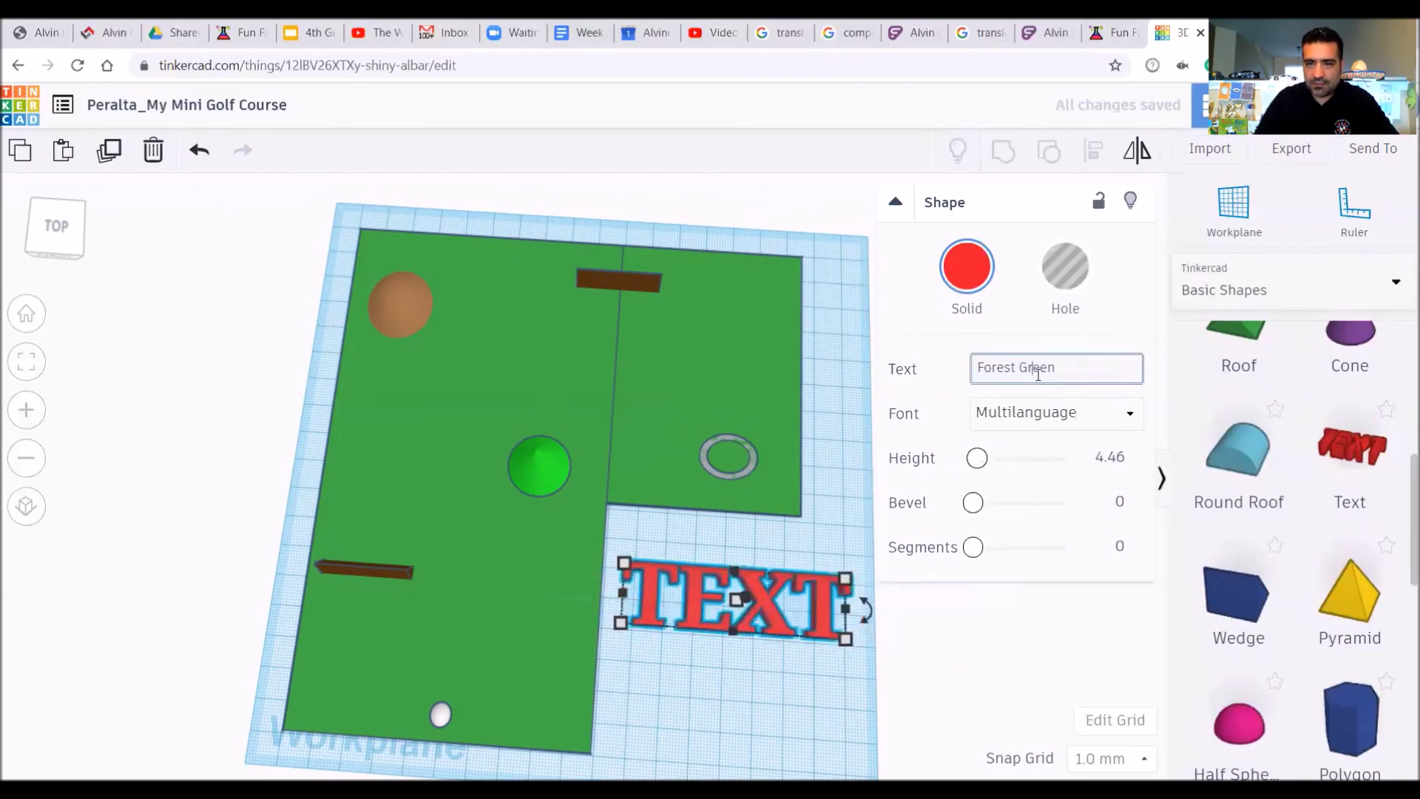
pyautogui.tripleClick(1040, 370)
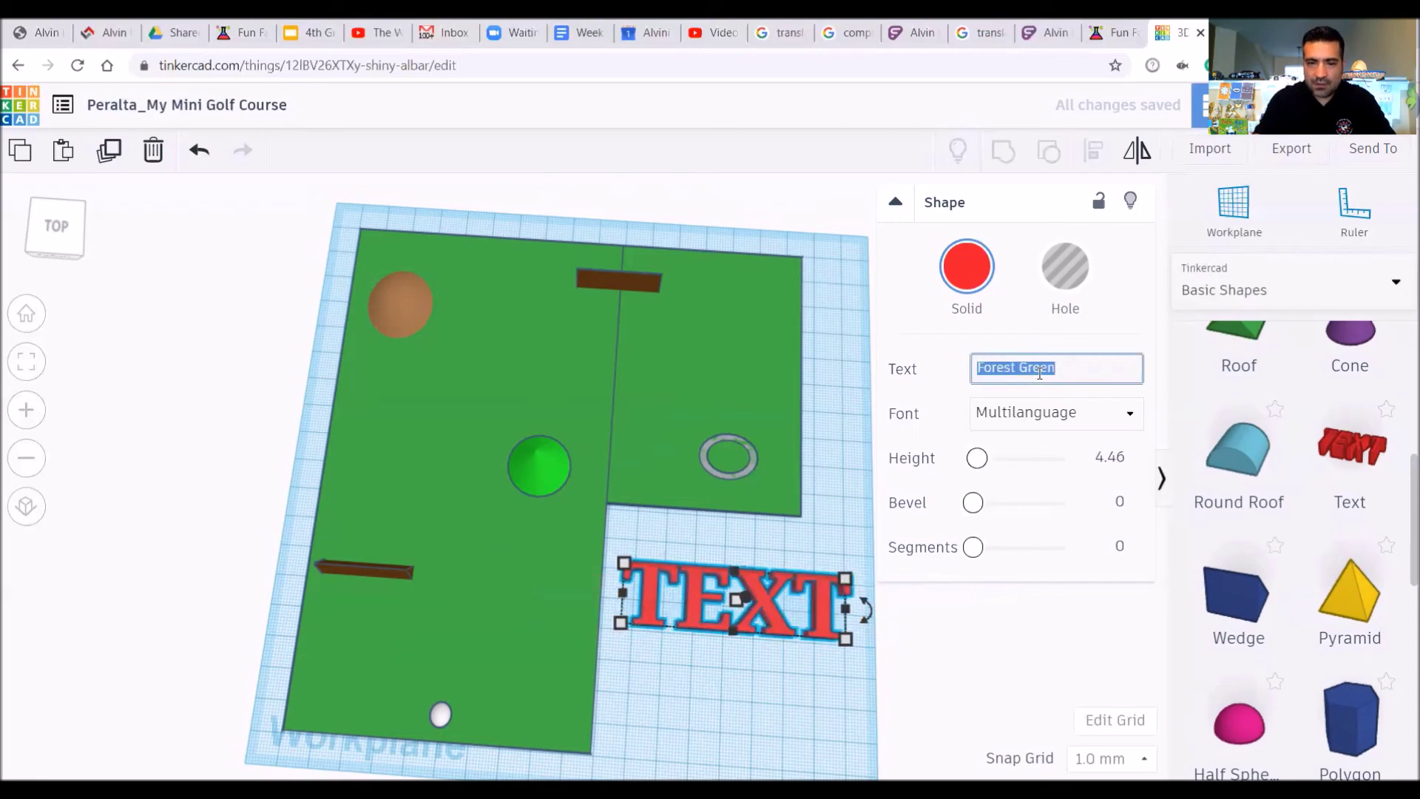
pyautogui.write('Forest')
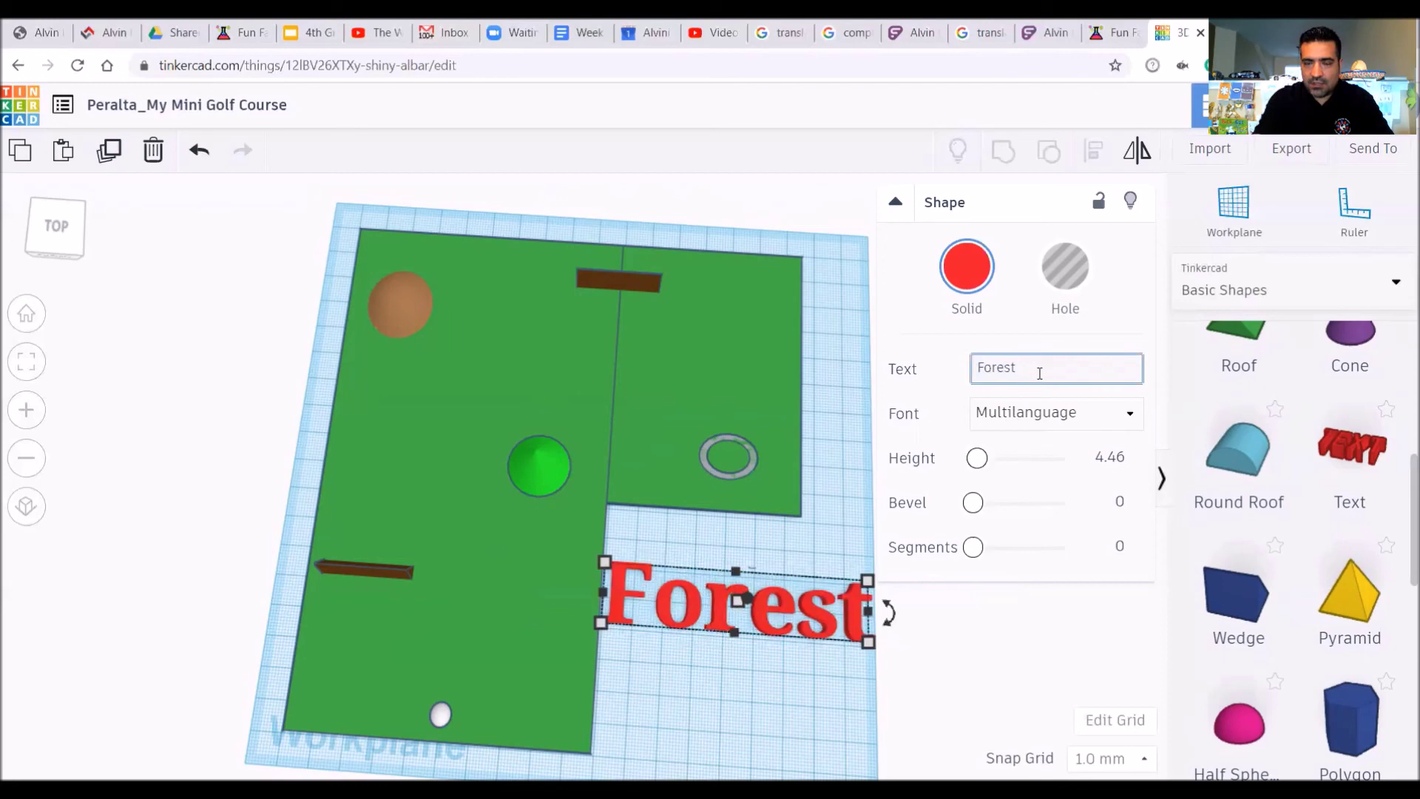
pyautogui.write(' Bend')
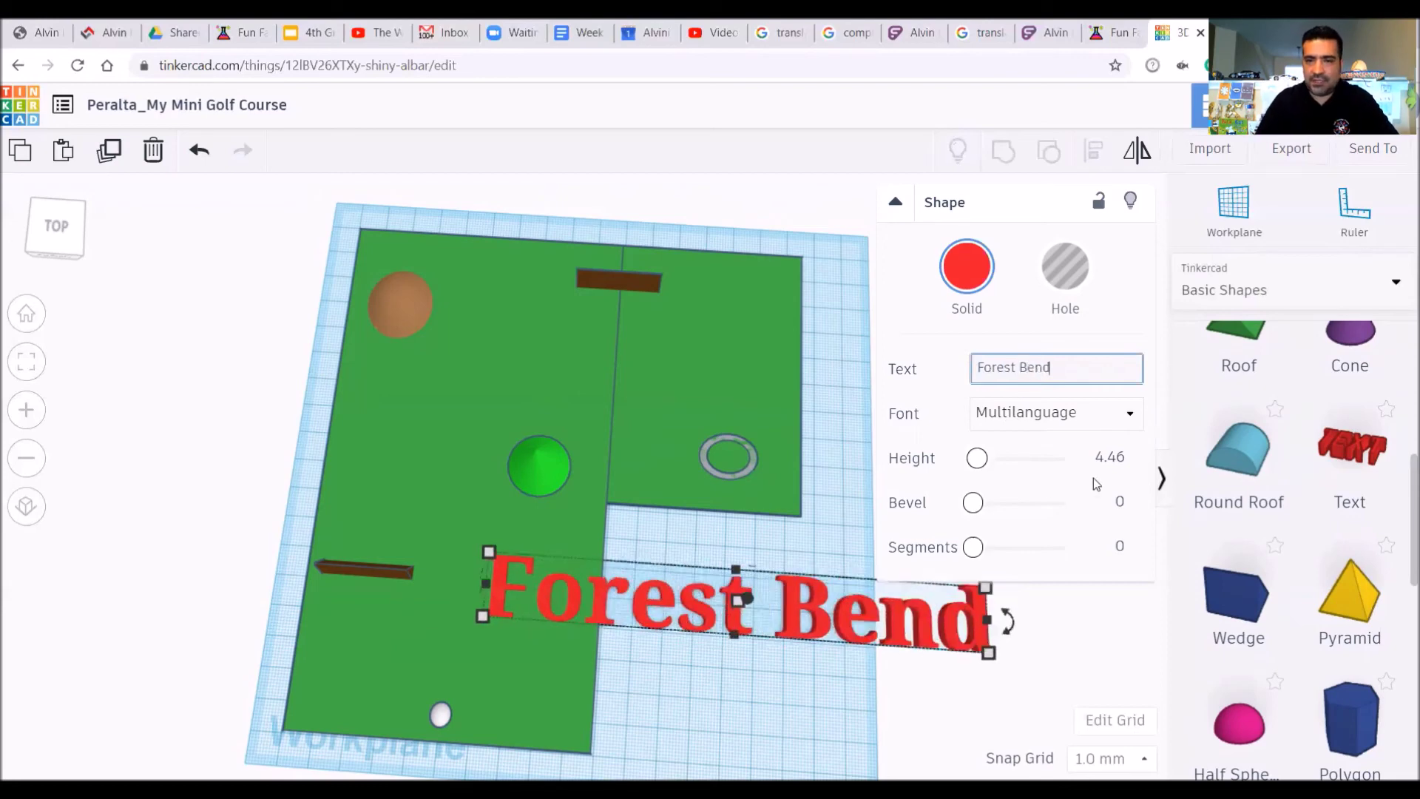
# Step: Shrink the text to about 66 by 22 beside the hole and colour it brown
pyautogui.moveTo(985, 587); pyautogui.dragTo(717, 579)
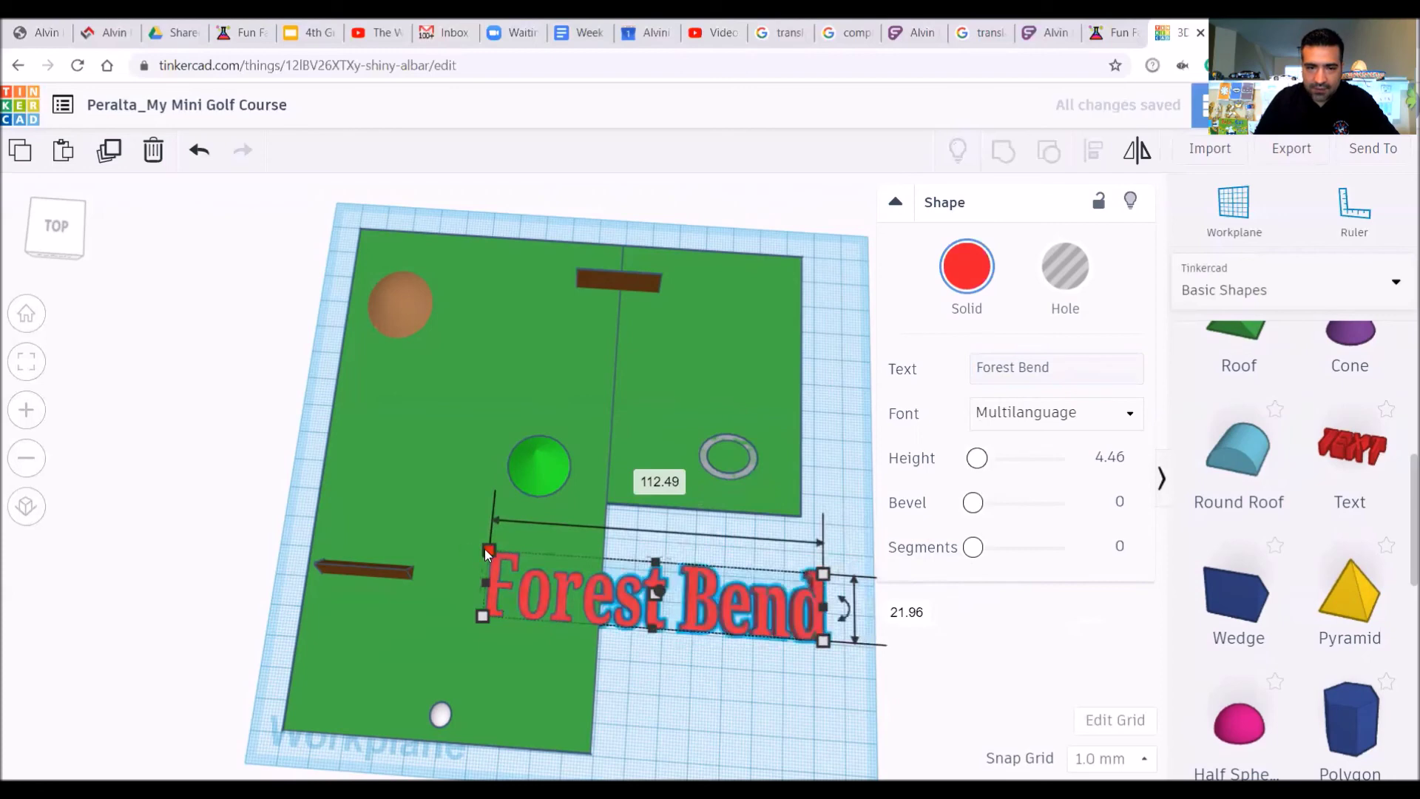
pyautogui.moveTo(490, 552); pyautogui.dragTo(625, 563)
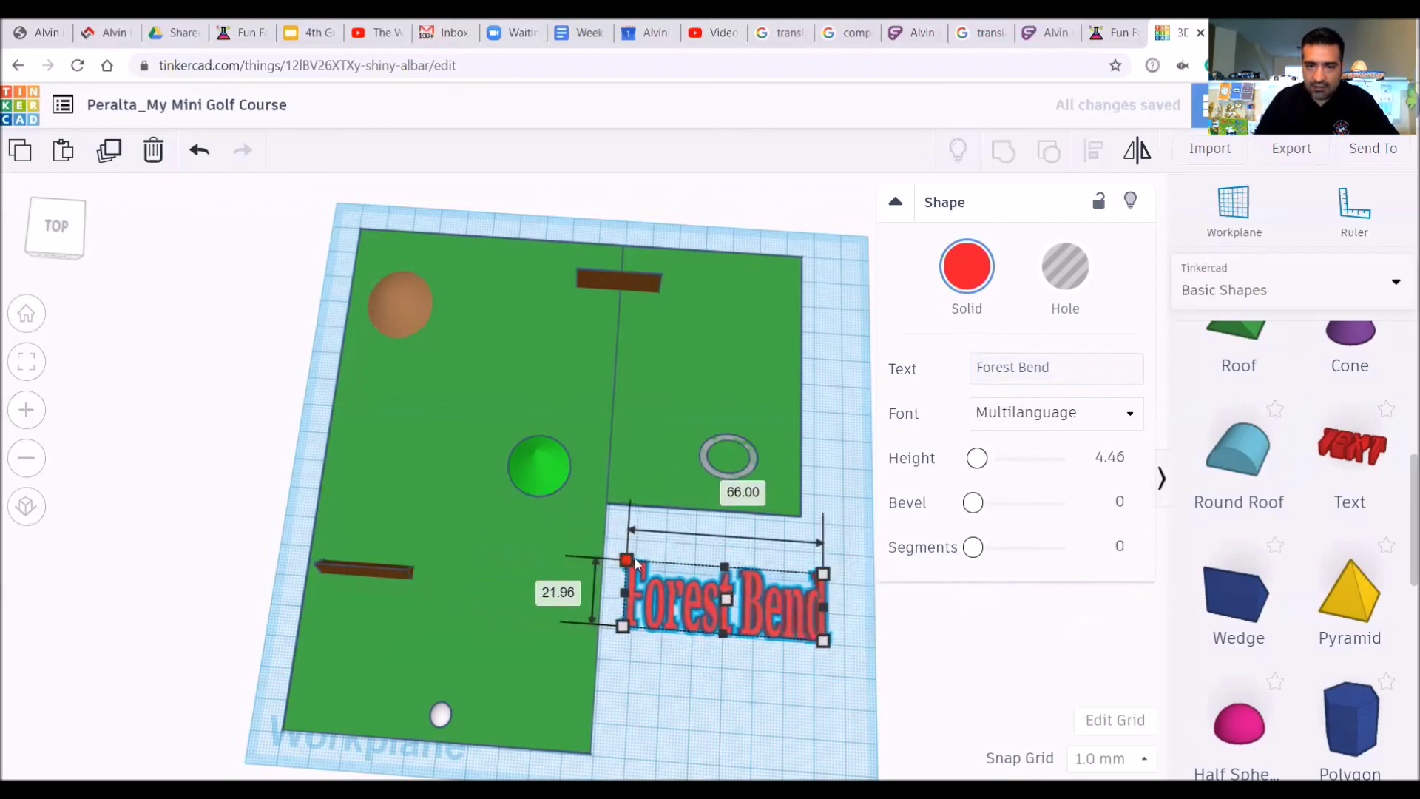
pyautogui.click(977, 272)
pyautogui.click(1007, 355)
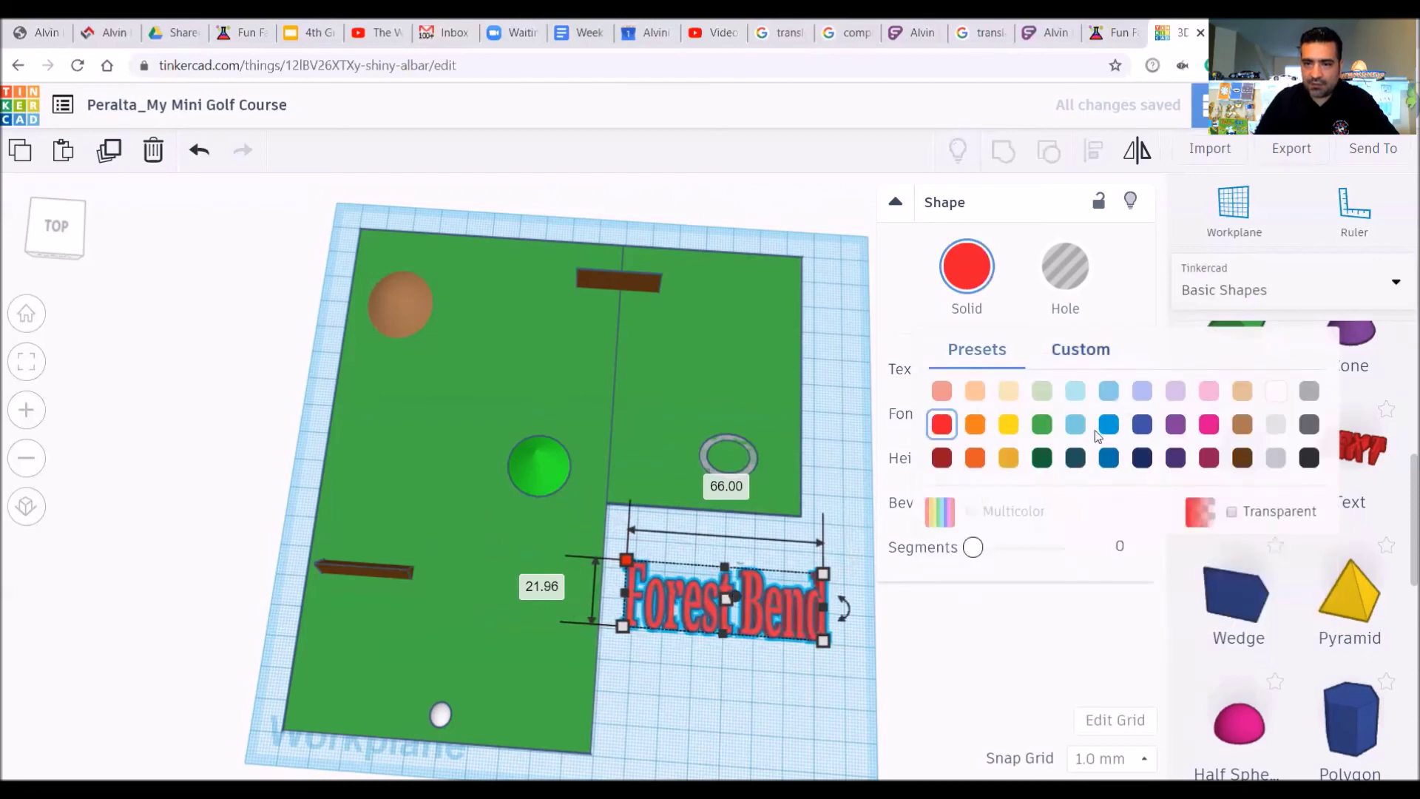
pyautogui.click(1242, 423)
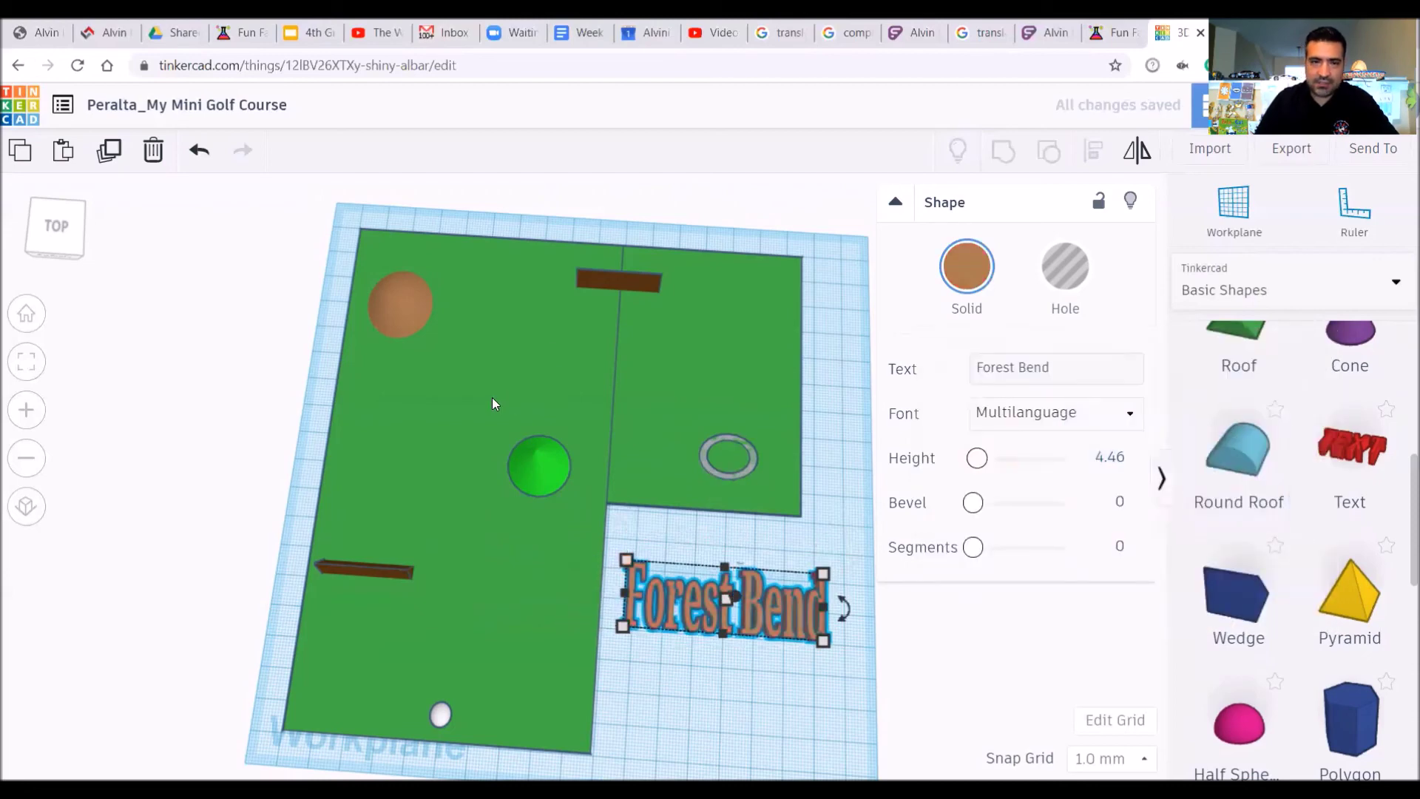
pyautogui.click(827, 251)
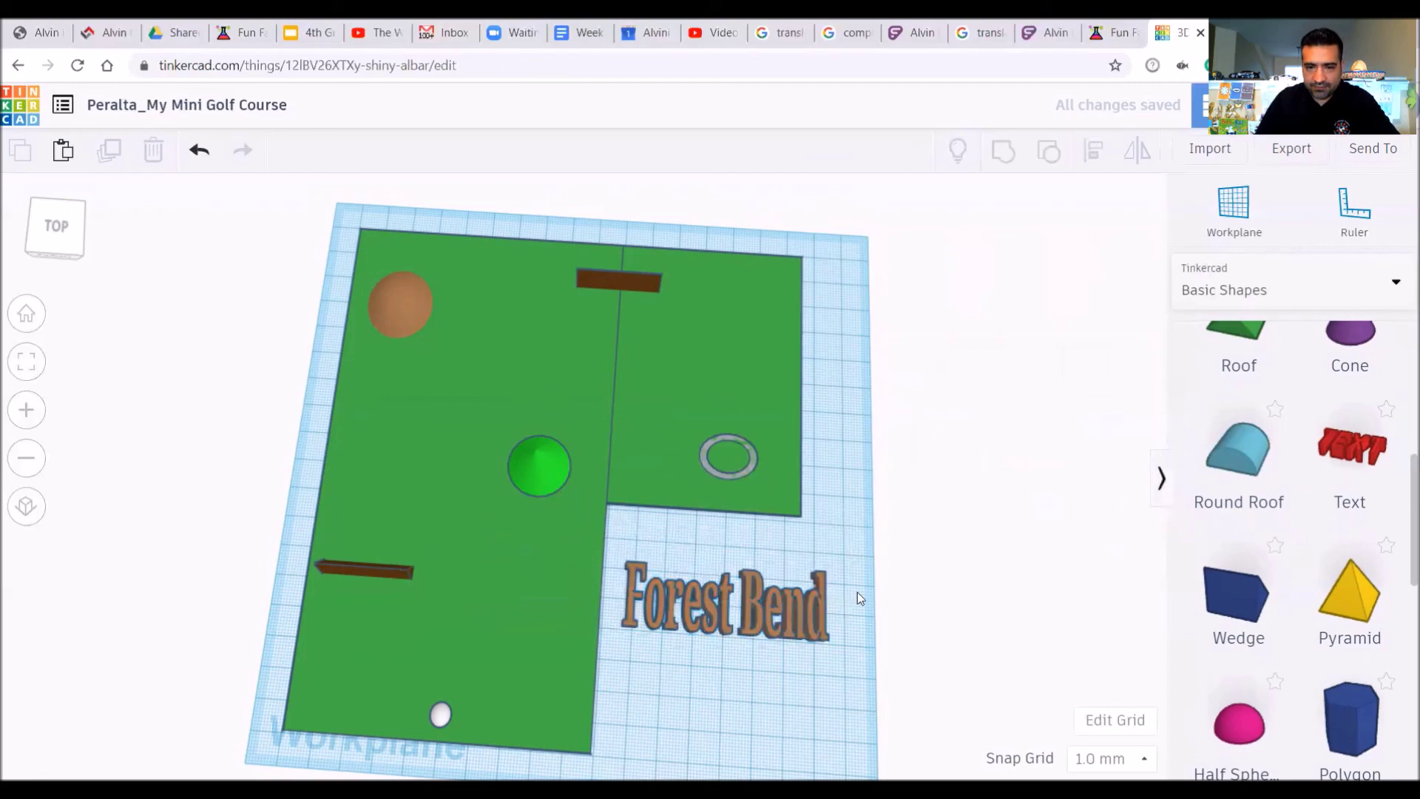
pyautogui.click(74, 222)
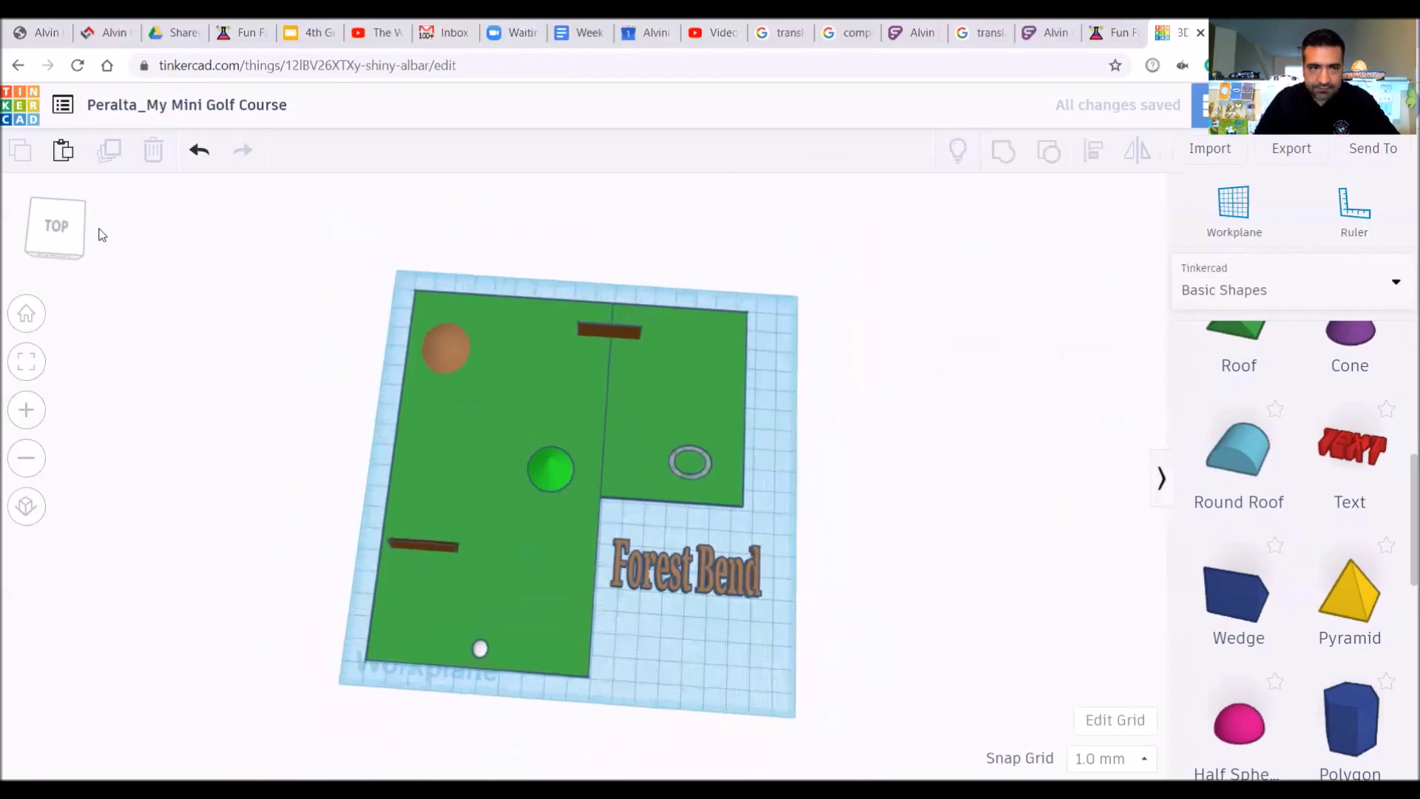
pyautogui.click(74, 219)
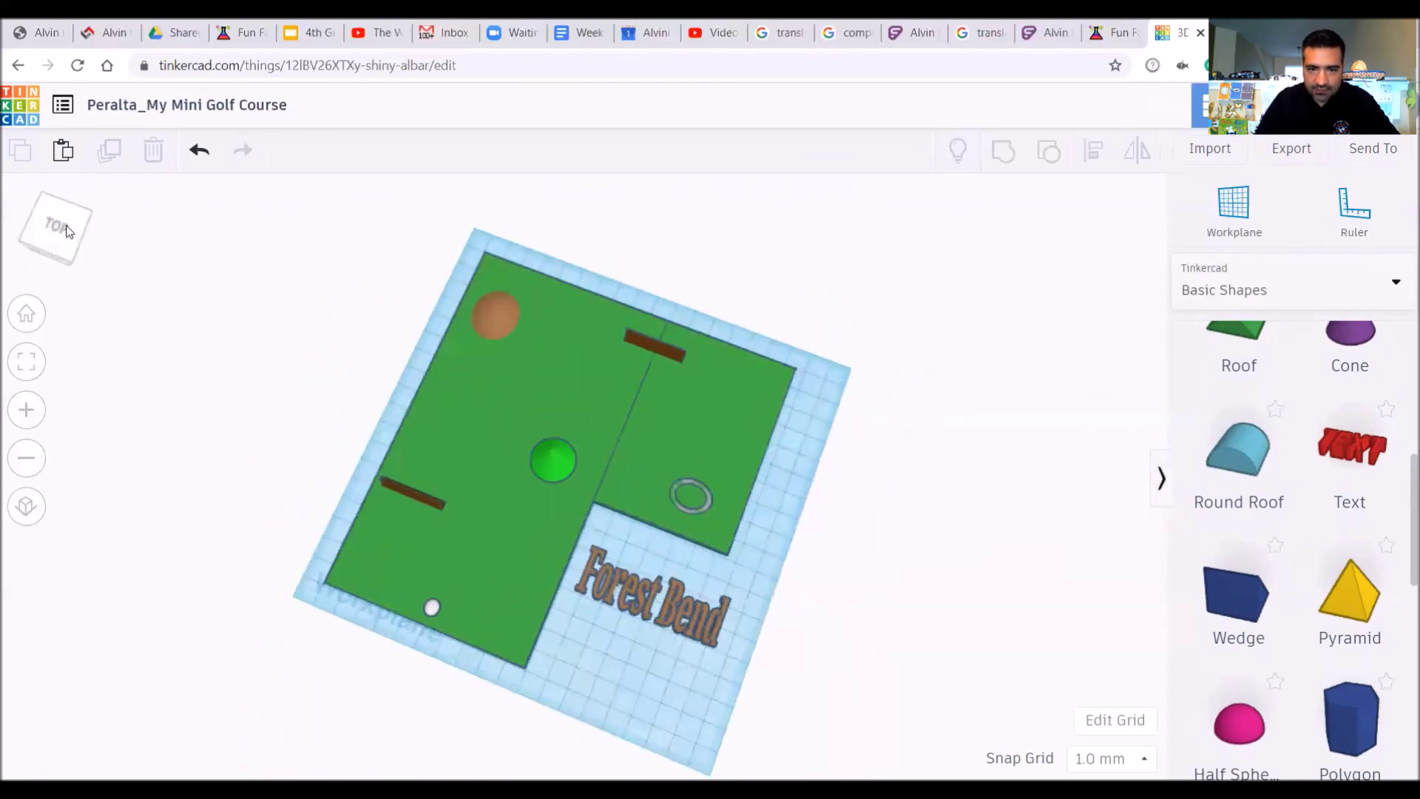
pyautogui.click(738, 552)
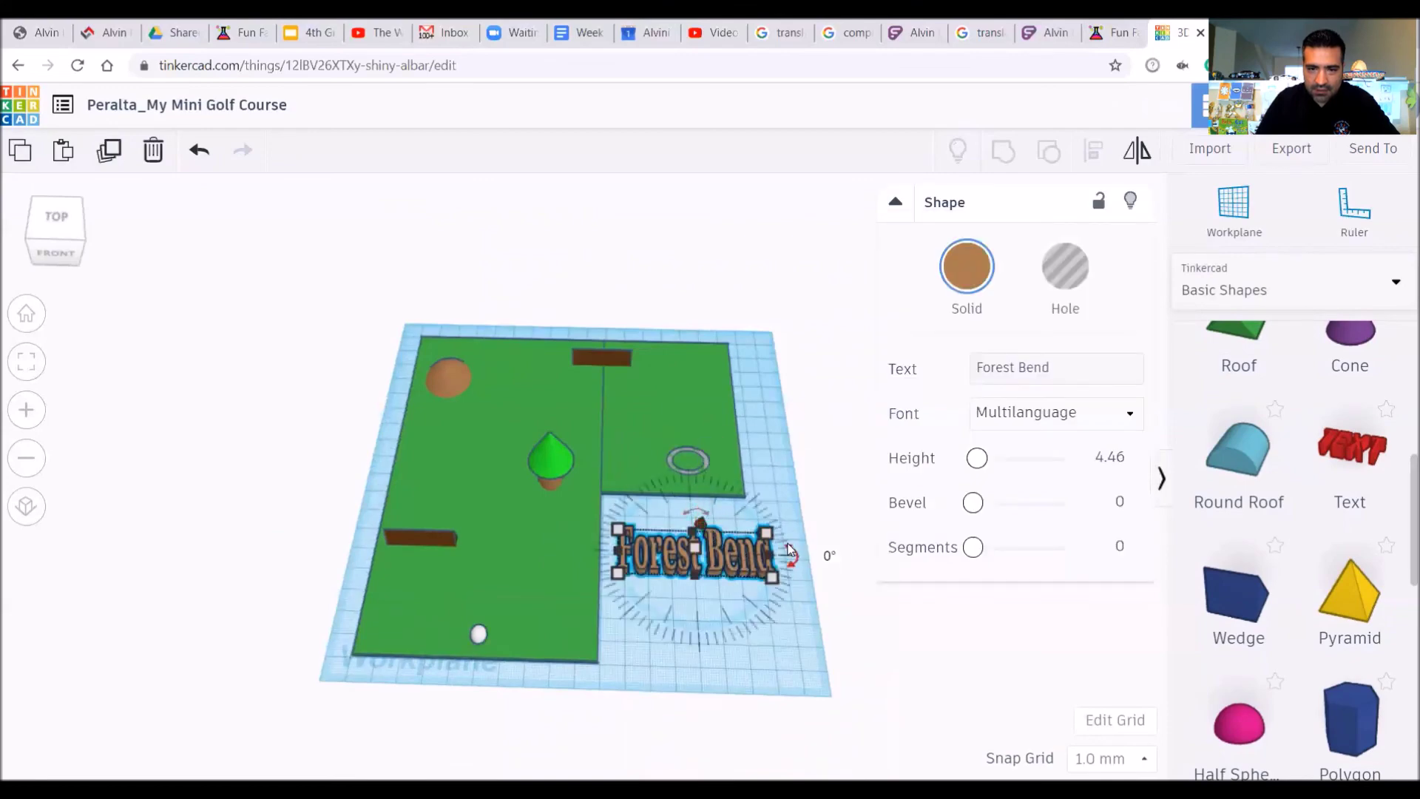
pyautogui.moveTo(697, 512); pyautogui.dragTo(697, 516)
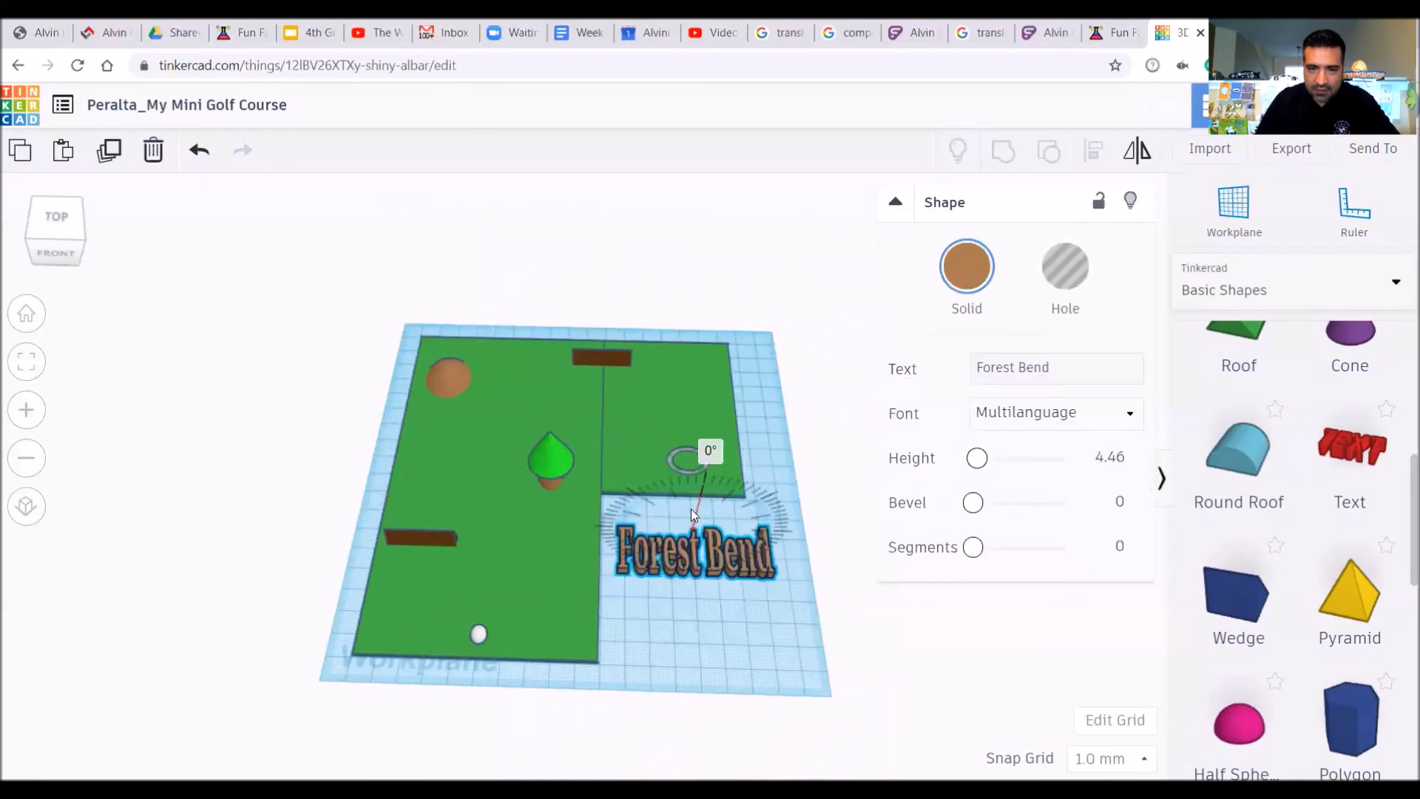
pyautogui.click(64, 253)
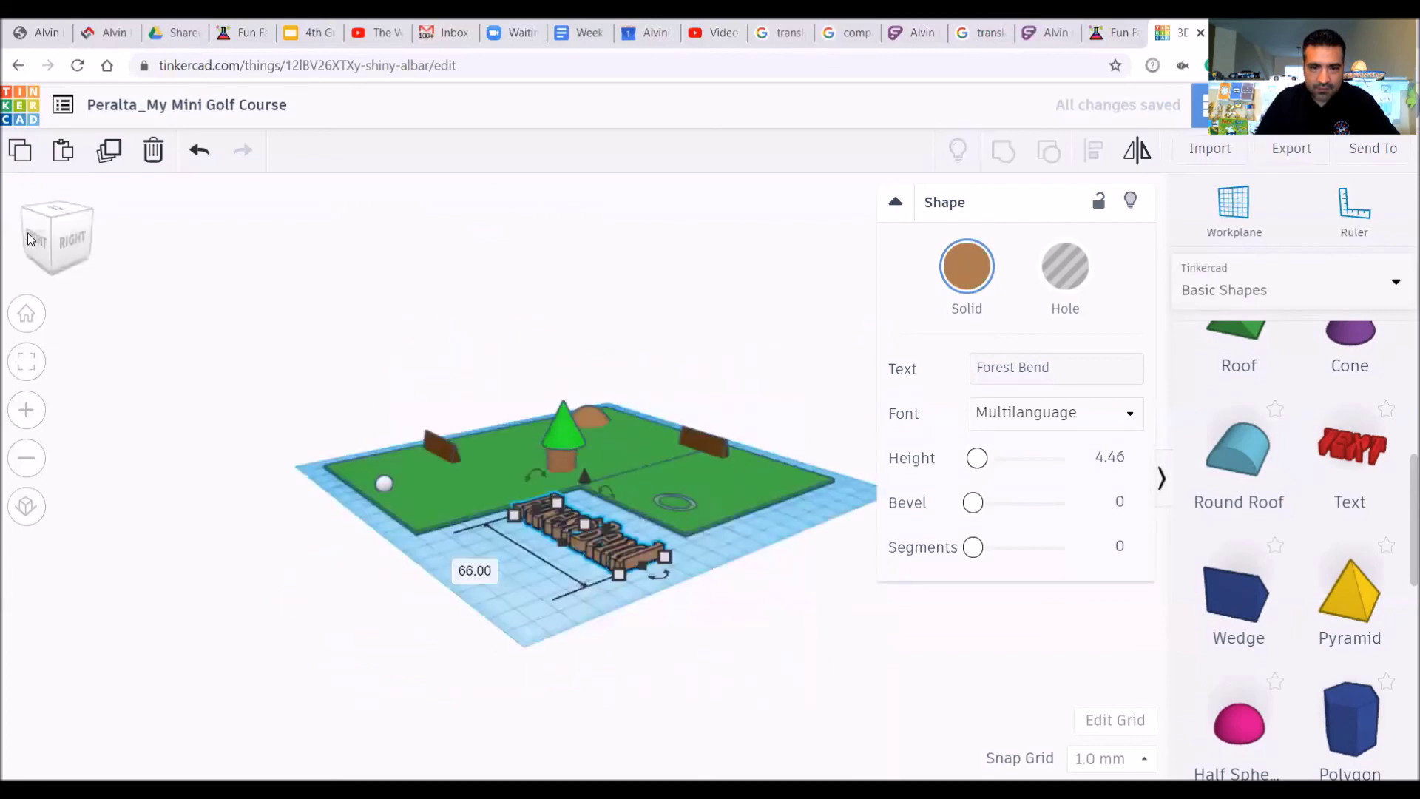
pyautogui.moveTo(495, 444); pyautogui.dragTo(465, 472)
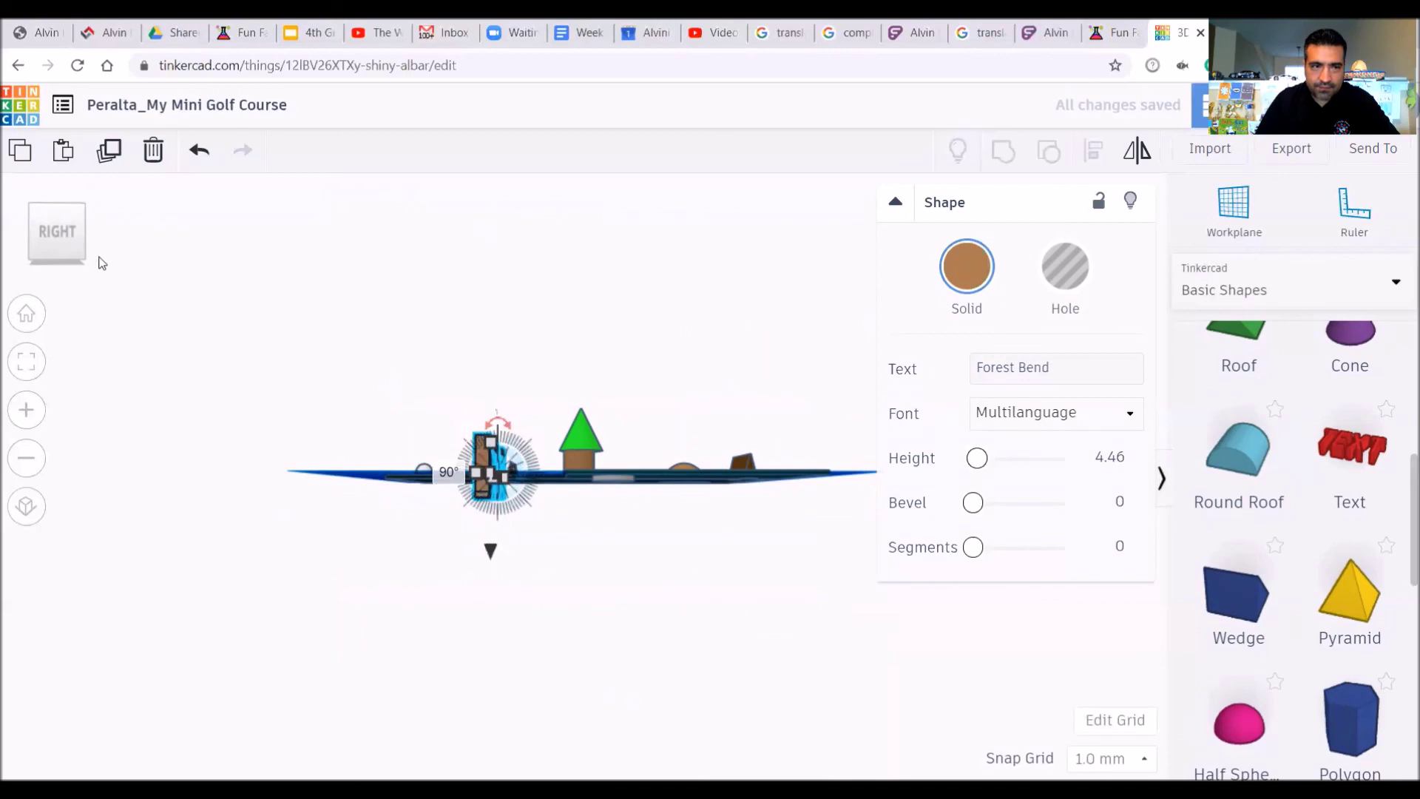
pyautogui.moveTo(98, 260)
pyautogui.mouseDown(button='right')
pyautogui.moveTo(158, 279)
pyautogui.moveTo(93, 271)
pyautogui.mouseUp(button='right')
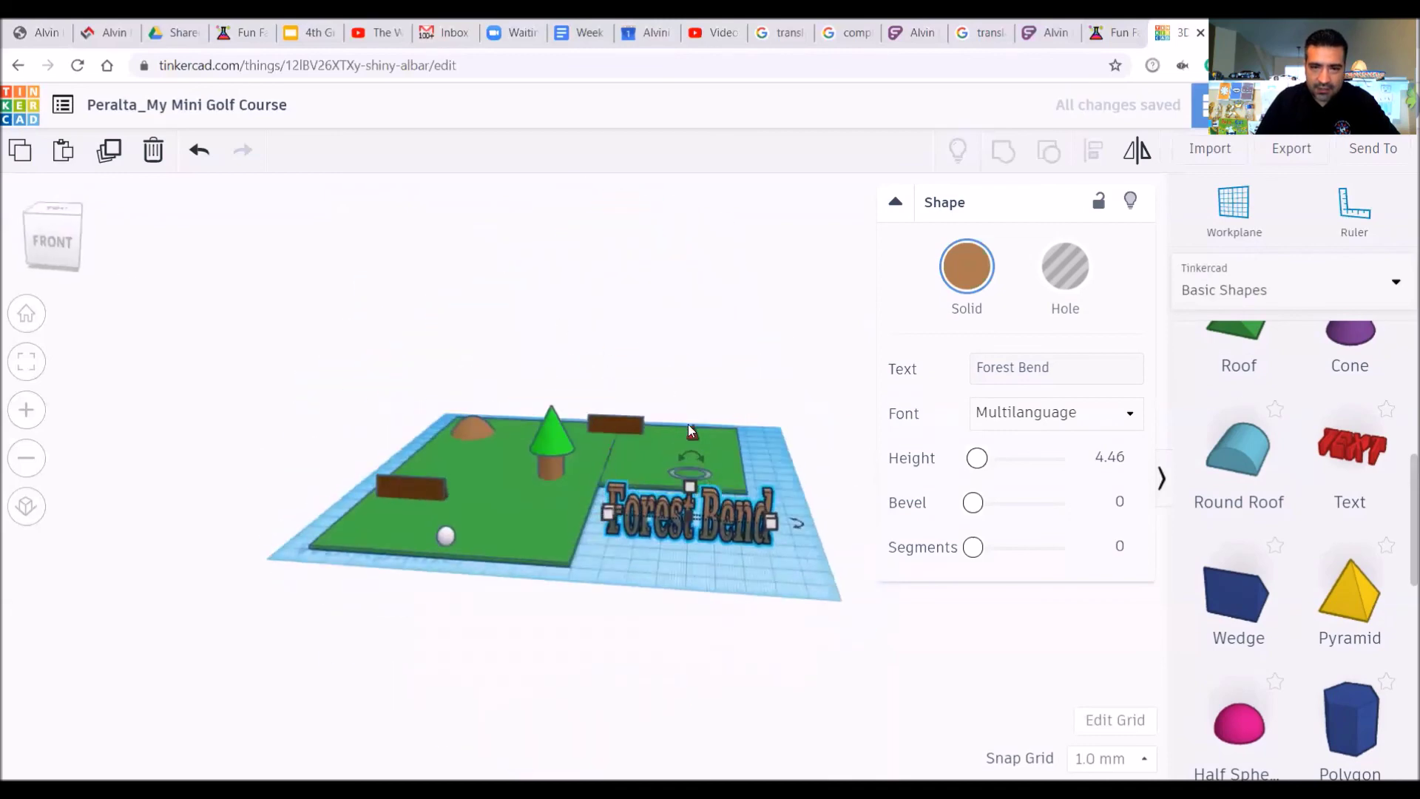
pyautogui.moveTo(689, 428); pyautogui.dragTo(692, 408)
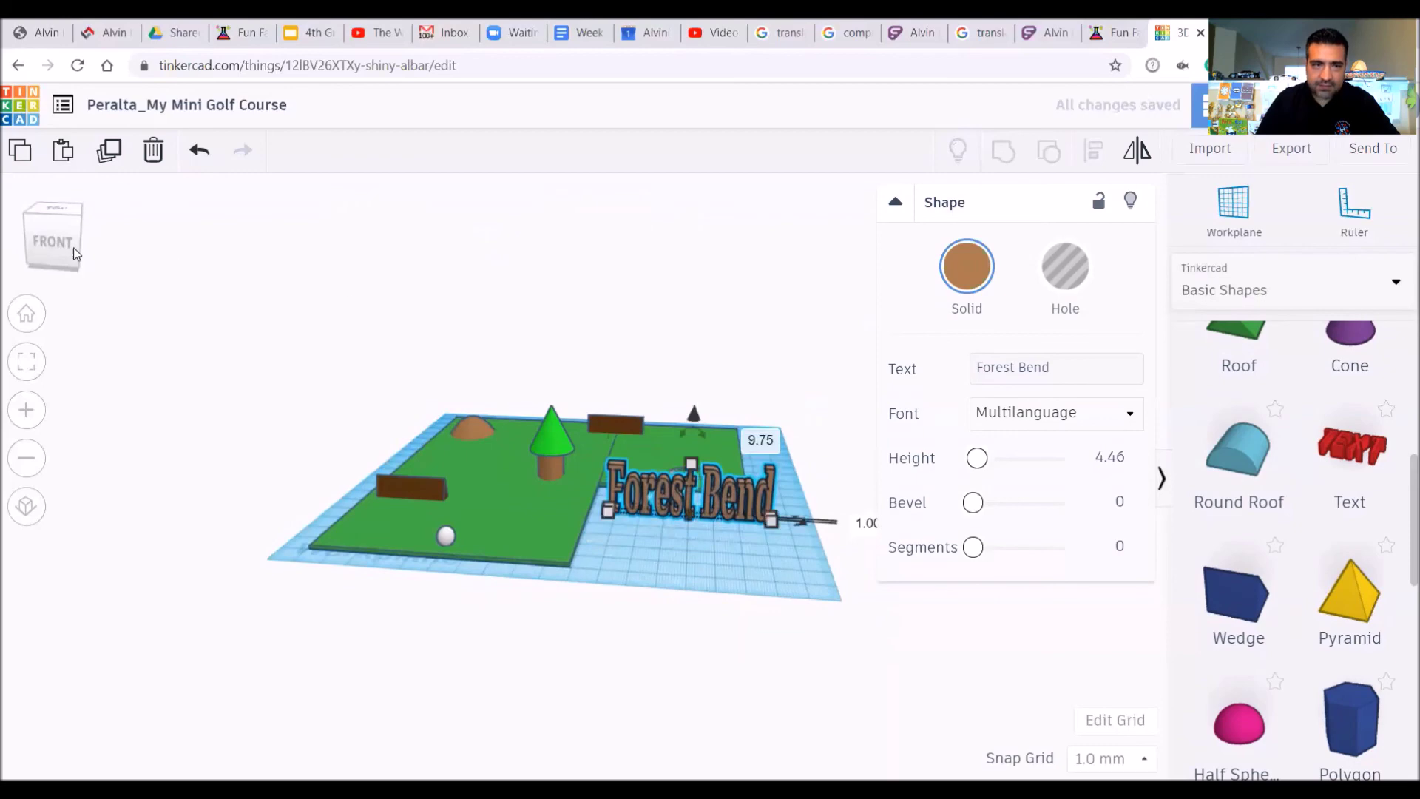
pyautogui.moveTo(74, 253); pyautogui.dragTo(84, 268, button='right')
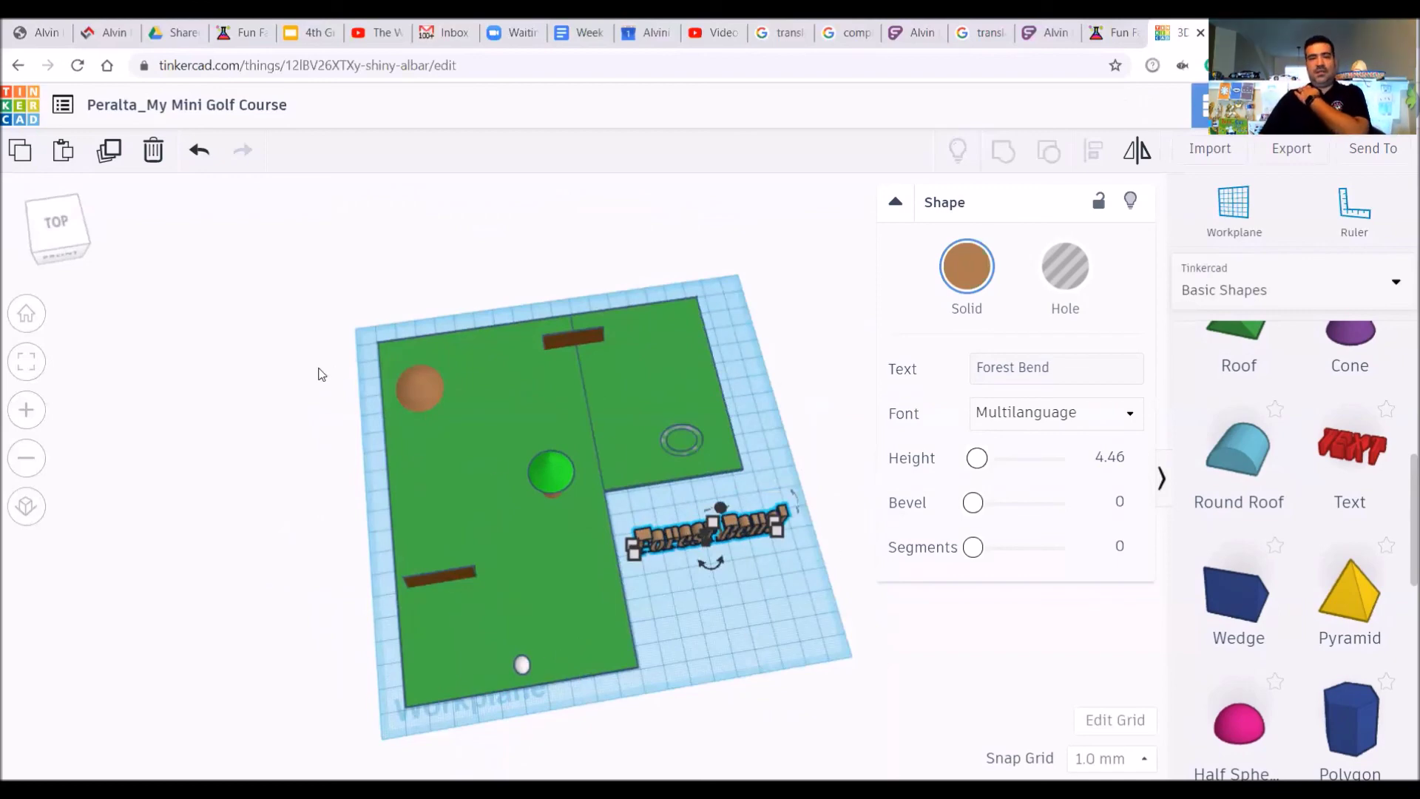
pyautogui.click(198, 151)
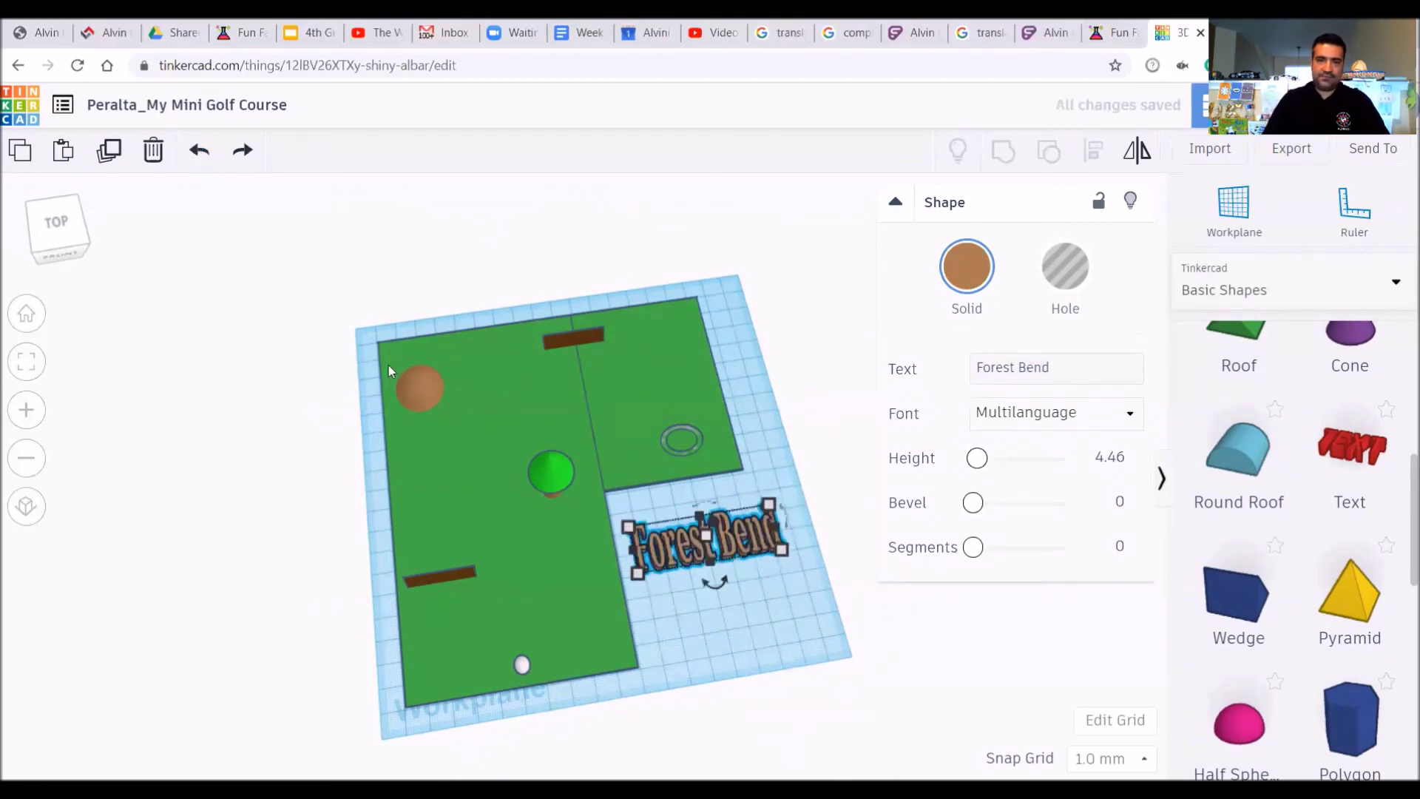
pyautogui.moveTo(68, 219)
pyautogui.mouseDown()
pyautogui.moveTo(66, 248)
pyautogui.moveTo(55, 219)
pyautogui.mouseUp()
pyautogui.click(43, 251)
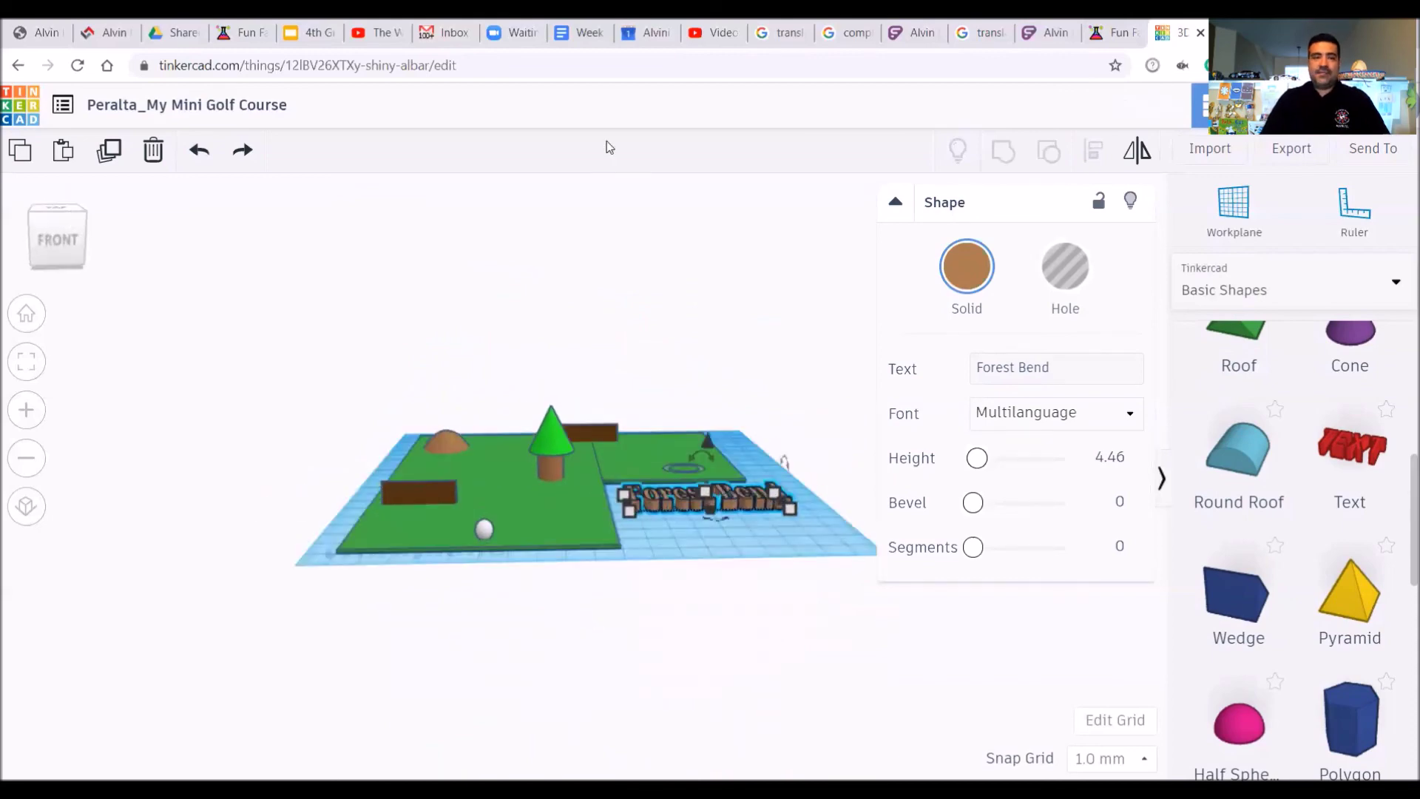
pyautogui.moveTo(60, 225); pyautogui.dragTo(67, 268)
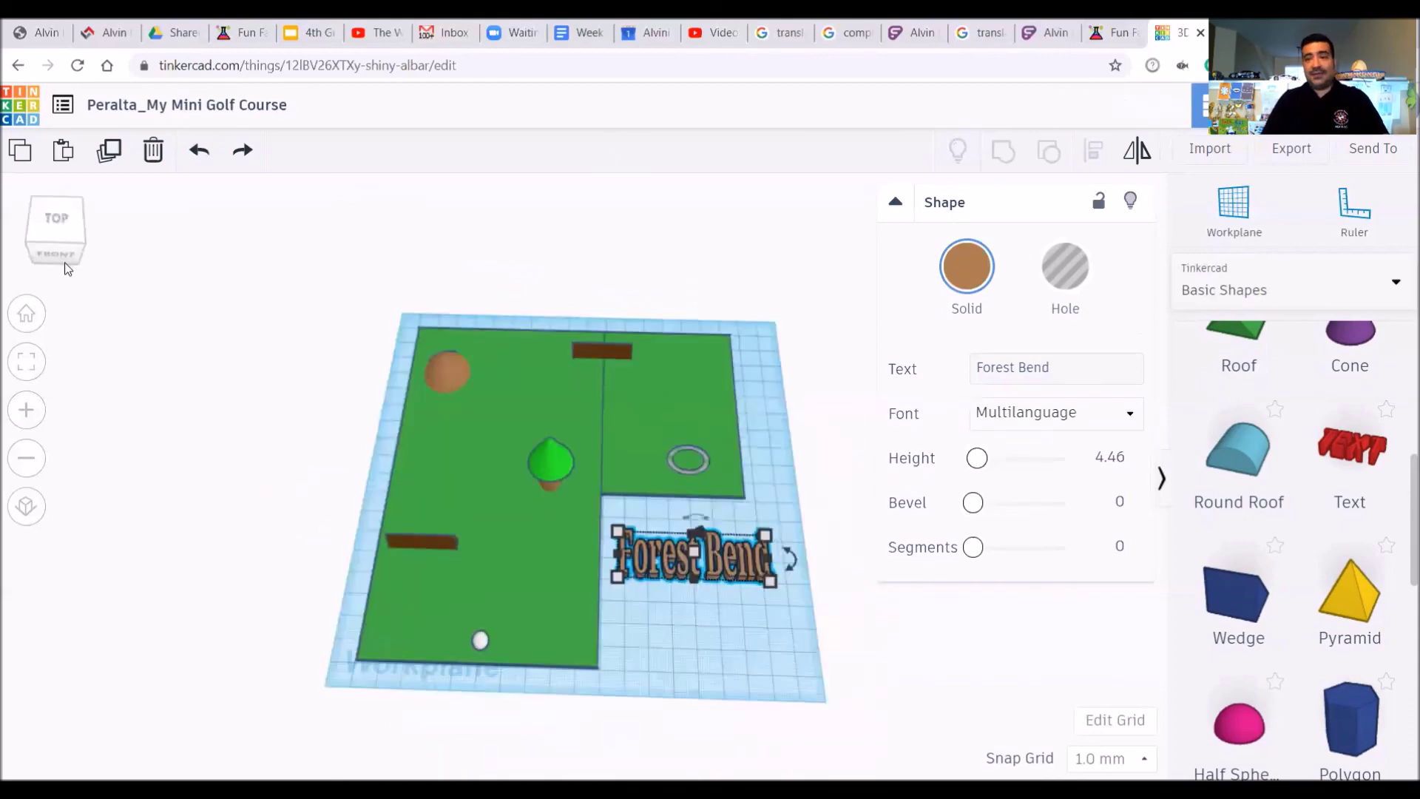